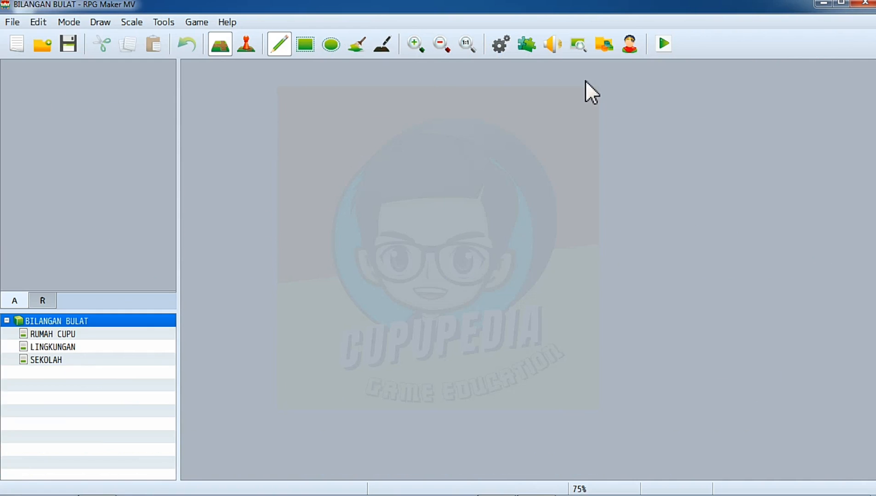
# Step: Look through the RUMAH CUPU, LINGKUNGAN and SEKOLAH maps, finishing on the RUMAH CUPU map
pyautogui.click(111, 332)
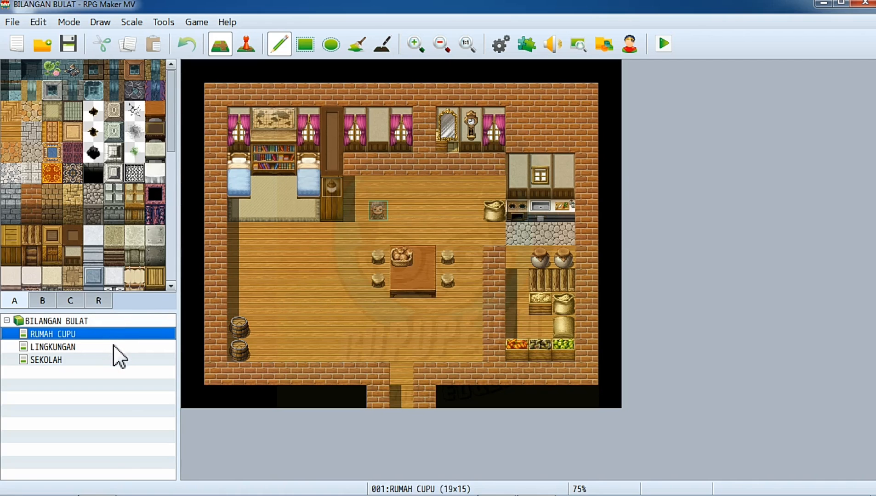
pyautogui.click(113, 346)
pyautogui.click(113, 358)
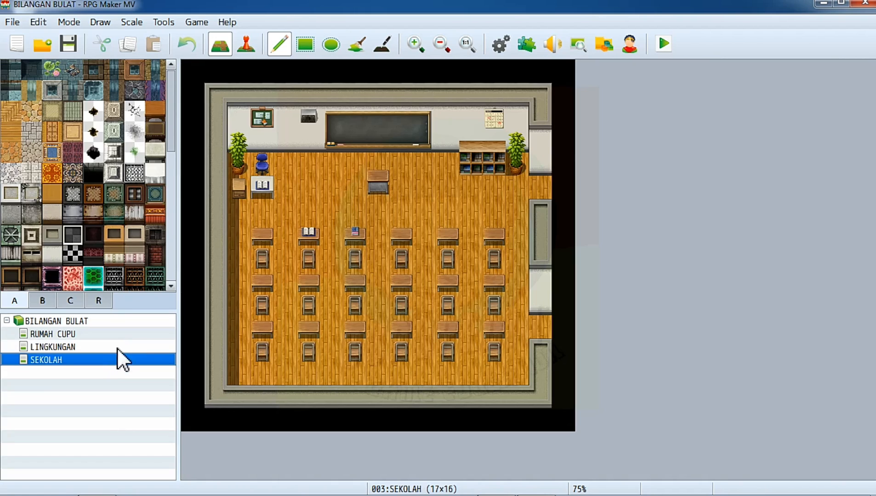
pyautogui.click(122, 335)
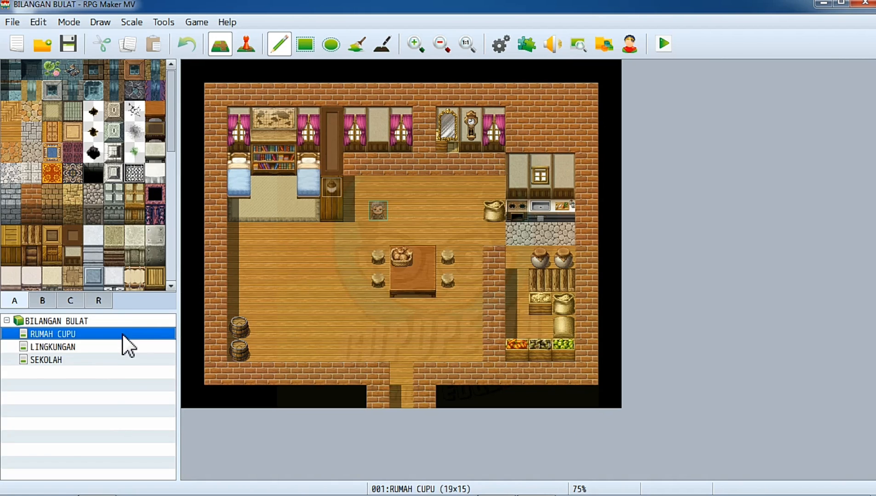
pyautogui.click(375, 205)
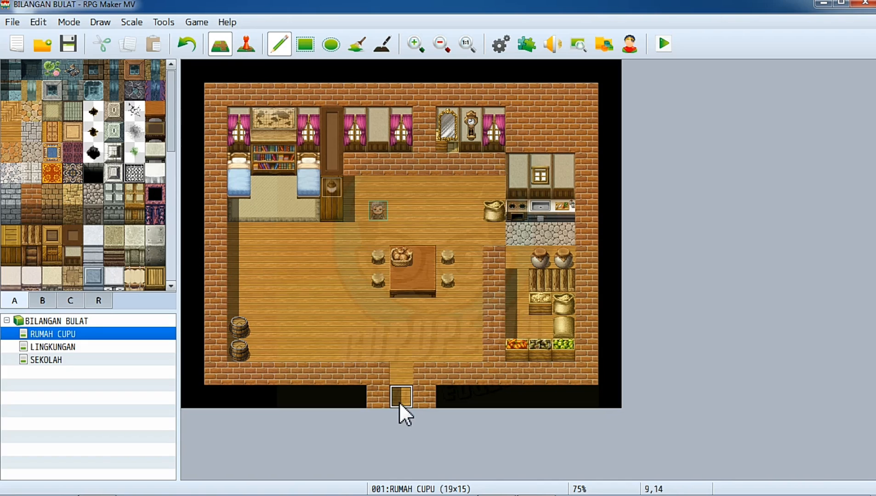
# Step: Create a new event on the house's bottom doorway tile at 9,14 and name it Buka Pintu
pyautogui.click(246, 43)
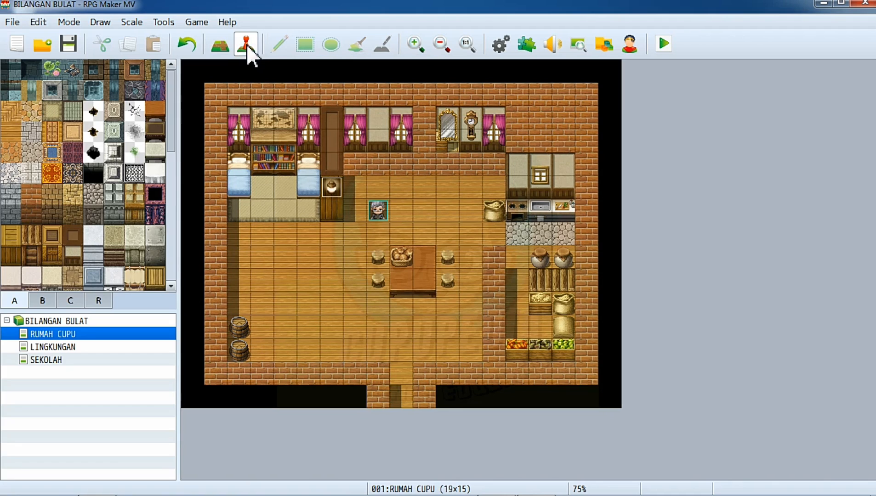
pyautogui.doubleClick(400, 401)
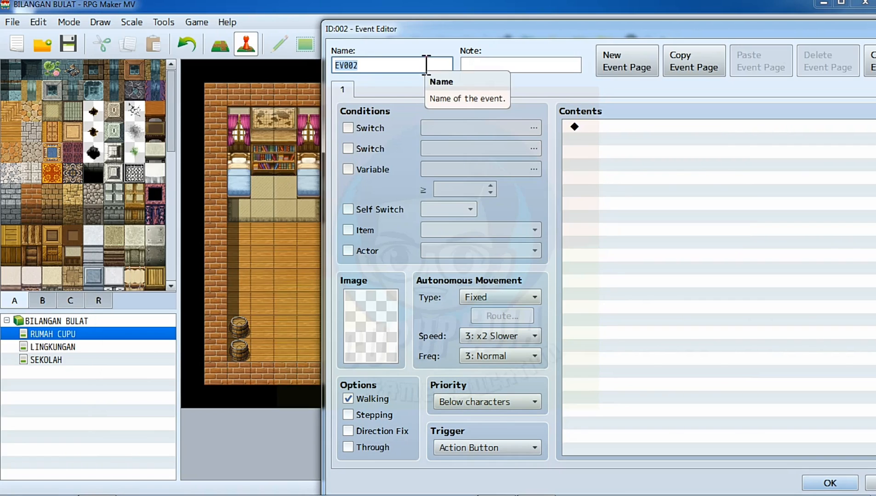
pyautogui.write('B')
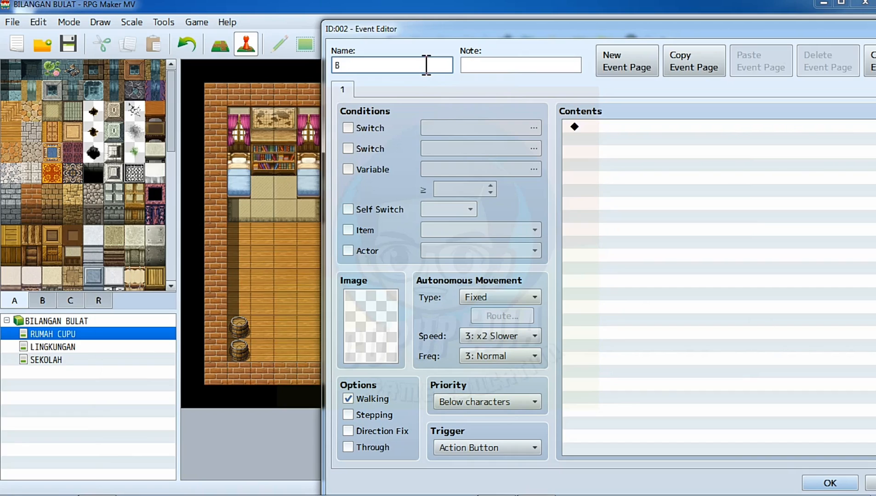
pyautogui.write('uka Pintu')
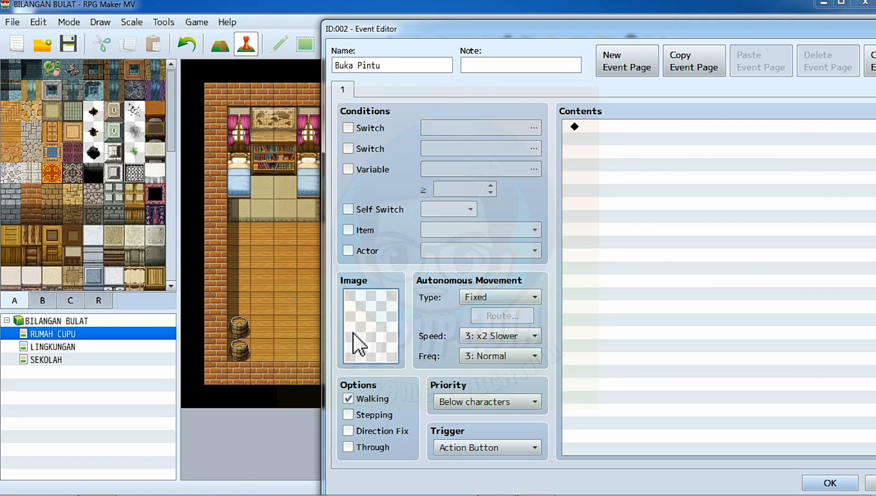
# Step: Open the image selection for the Buka Pintu event and bring up the !Door1 sheet
pyautogui.doubleClick(371, 340)
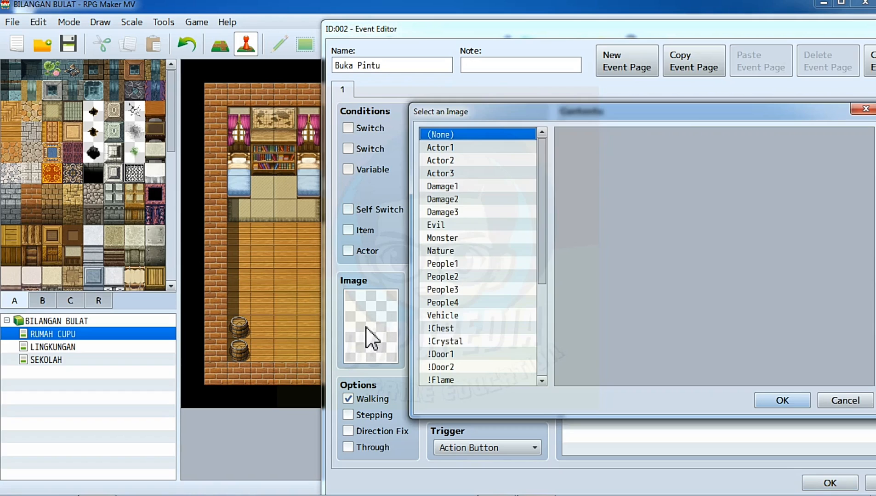
pyautogui.moveTo(544, 177); pyautogui.dragTo(542, 253)
pyautogui.click(458, 229)
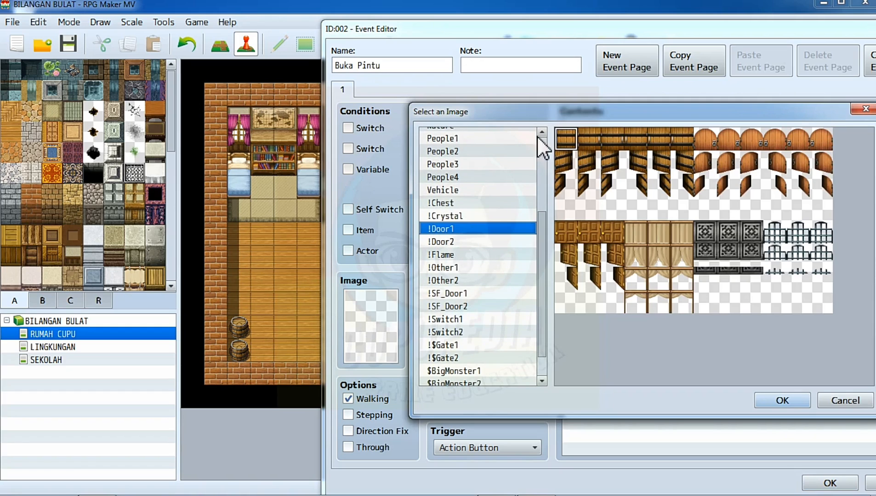
pyautogui.moveTo(546, 118); pyautogui.dragTo(392, 105)
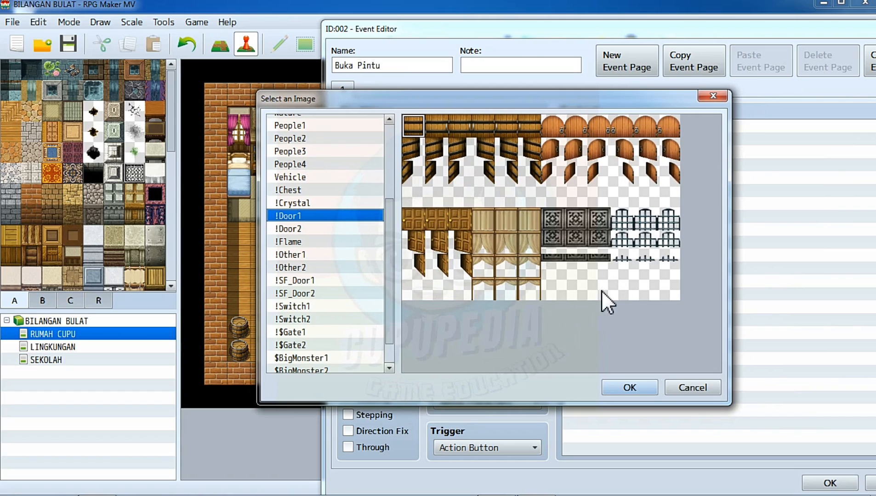
# Step: Examine the alternative door, gate and switch sheets, including !Door2, !$Gate1, !$Gate2 and !SF_Door2, for a suitable image
pyautogui.click(293, 230)
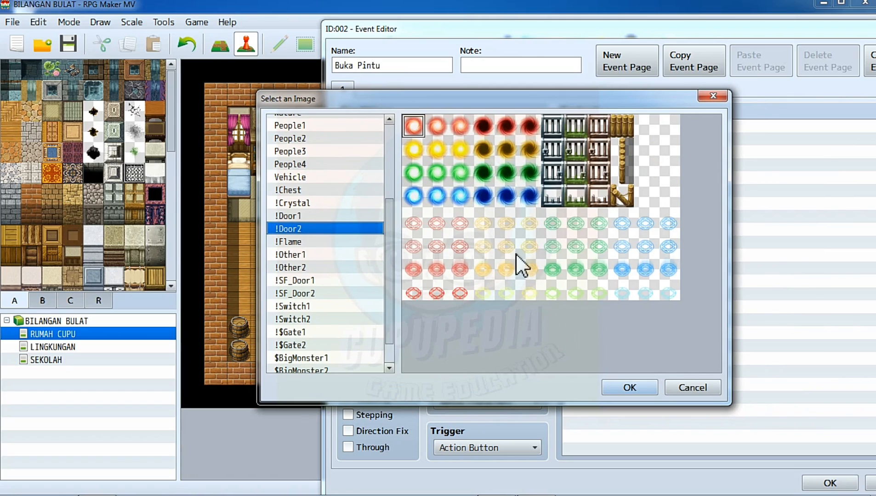
pyautogui.scroll(-1, 307, 275)
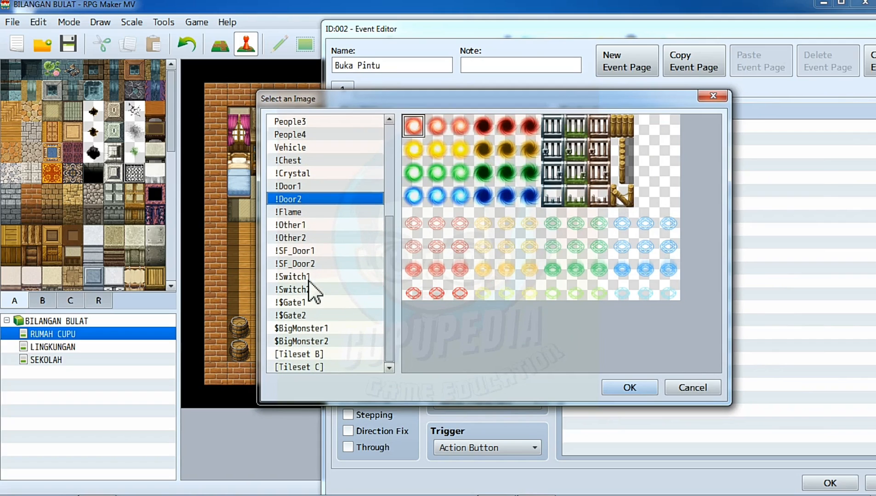
pyautogui.click(307, 302)
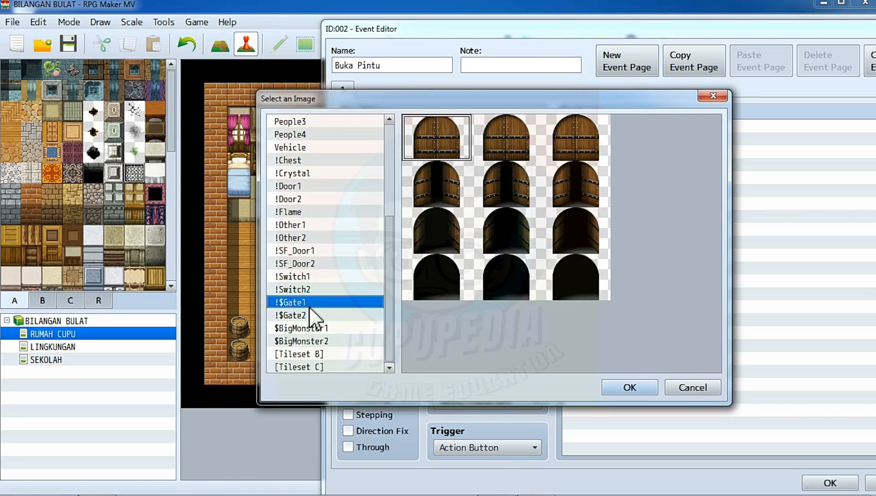
pyautogui.click(304, 317)
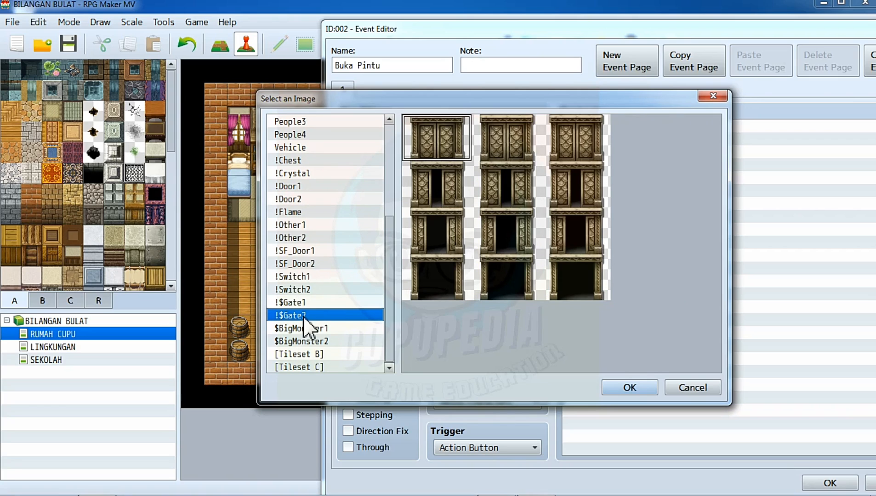
pyautogui.click(292, 290)
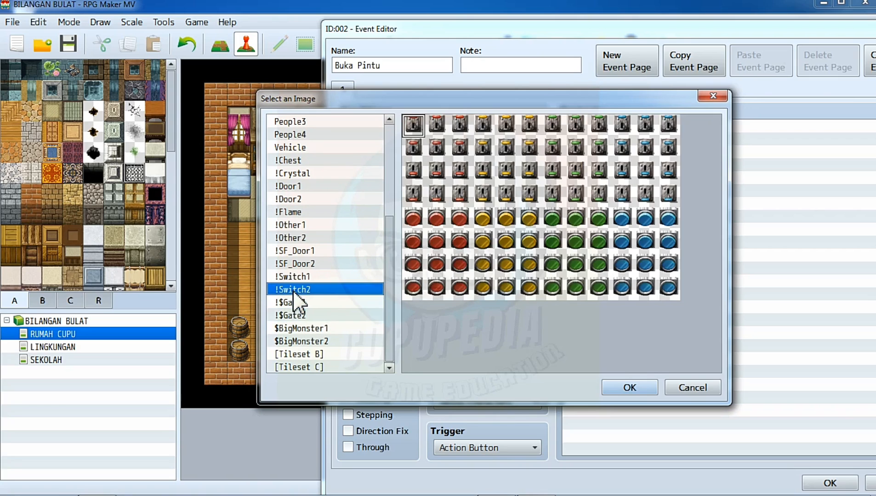
pyautogui.click(320, 264)
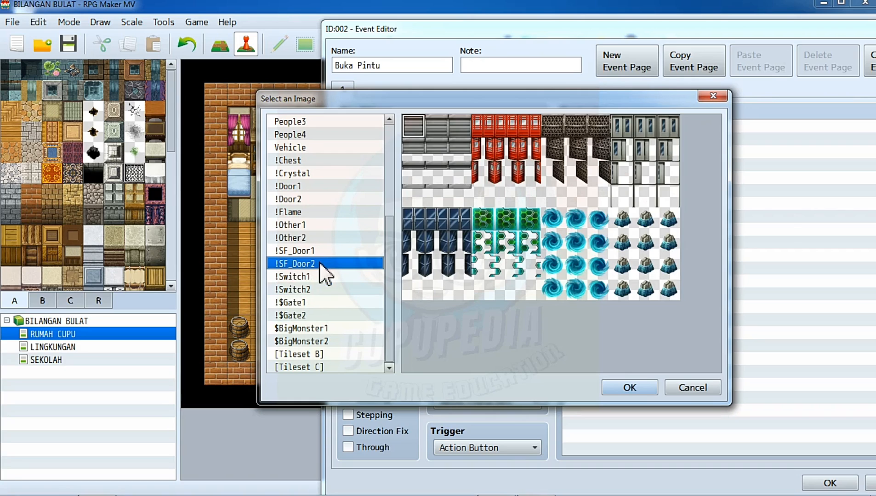
pyautogui.click(320, 250)
# Step: Set the event image to the closed brown panelled door with its knob on the left from !Door1
pyautogui.click(309, 186)
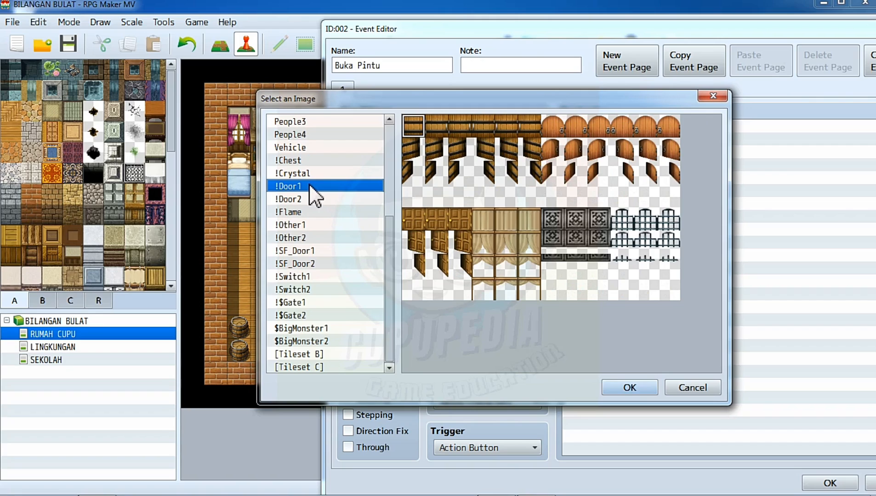
pyautogui.click(420, 216)
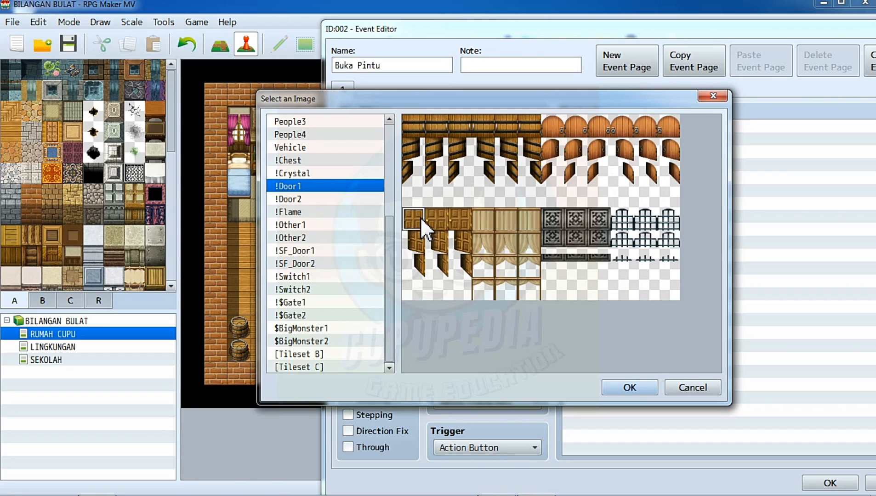
pyautogui.click(633, 391)
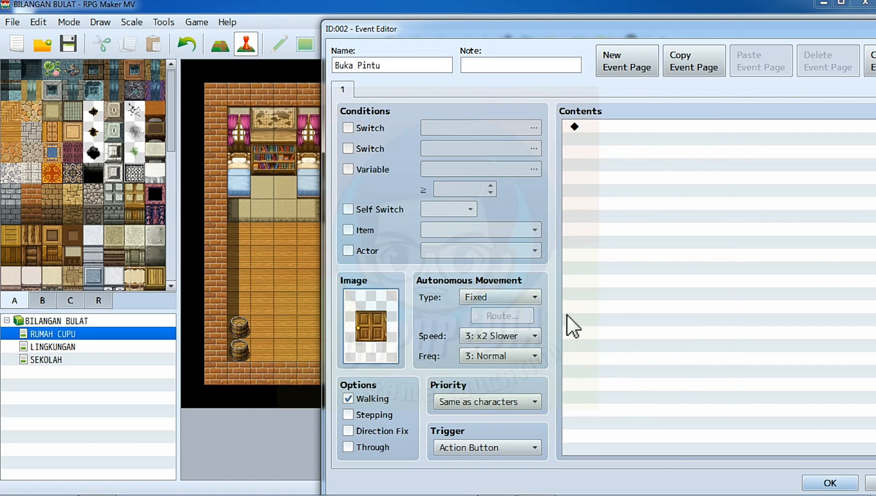
# Step: Review the door event's choices for autonomous movement type, speed, frequency and priority, keeping priority at Same as characters
pyautogui.click(533, 299)
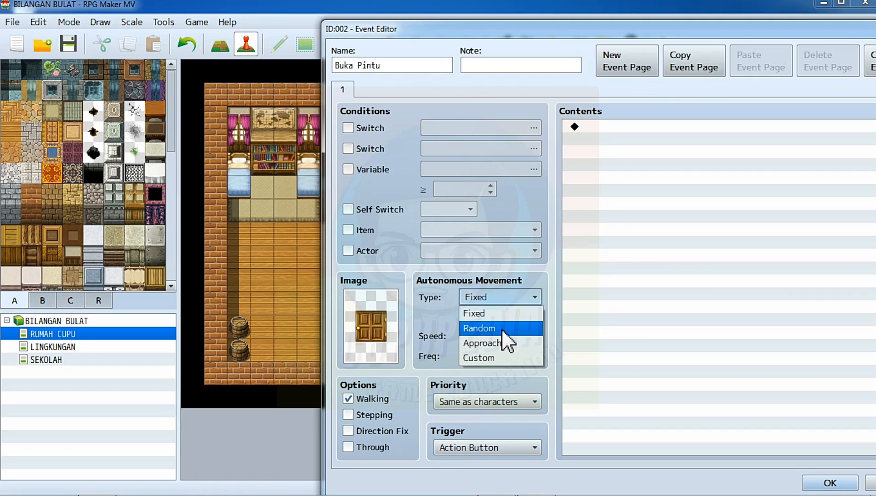
pyautogui.click(531, 296)
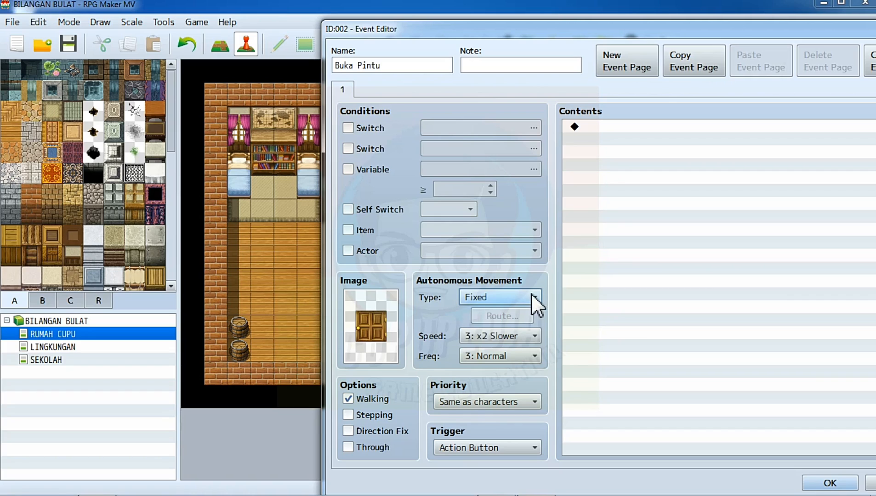
pyautogui.click(529, 402)
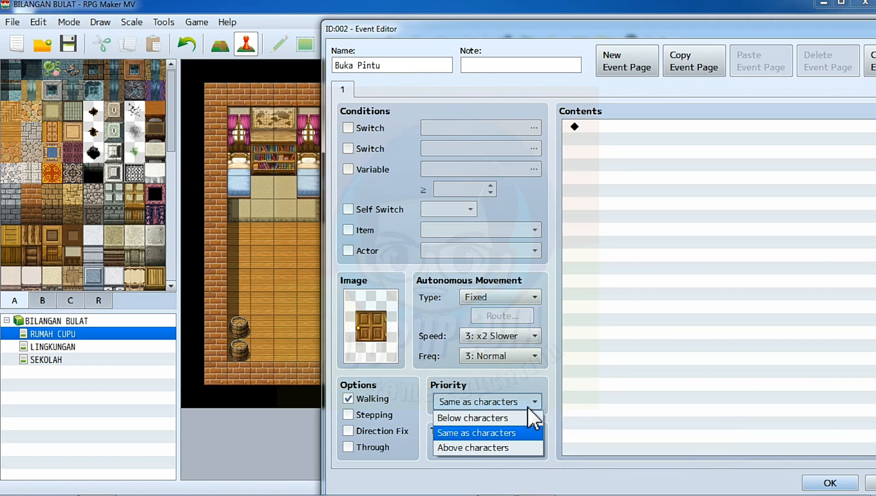
pyautogui.click(521, 432)
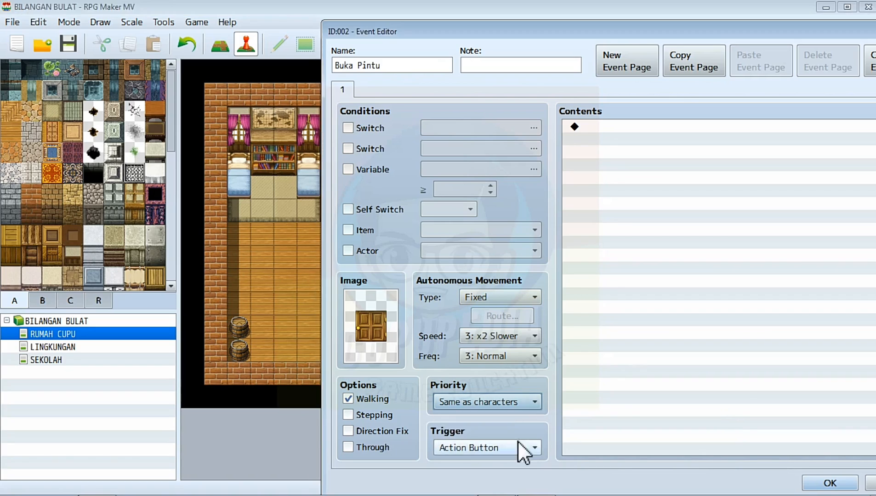
pyautogui.click(505, 402)
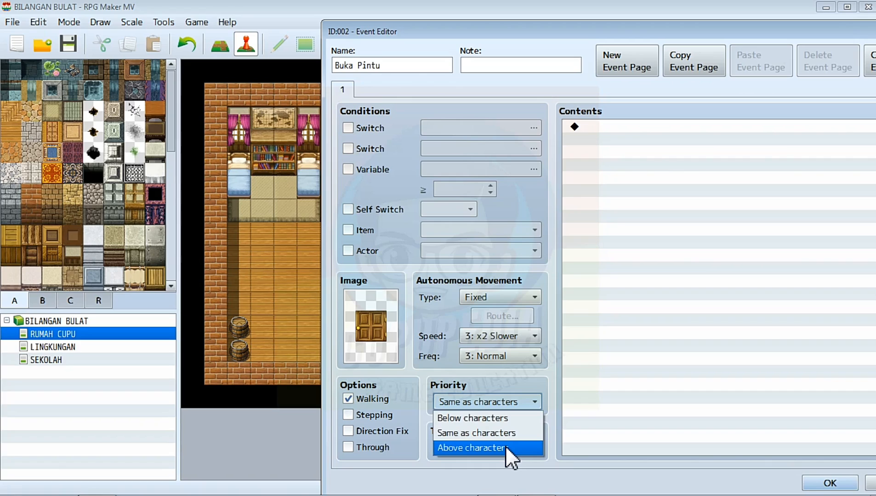
pyautogui.click(528, 392)
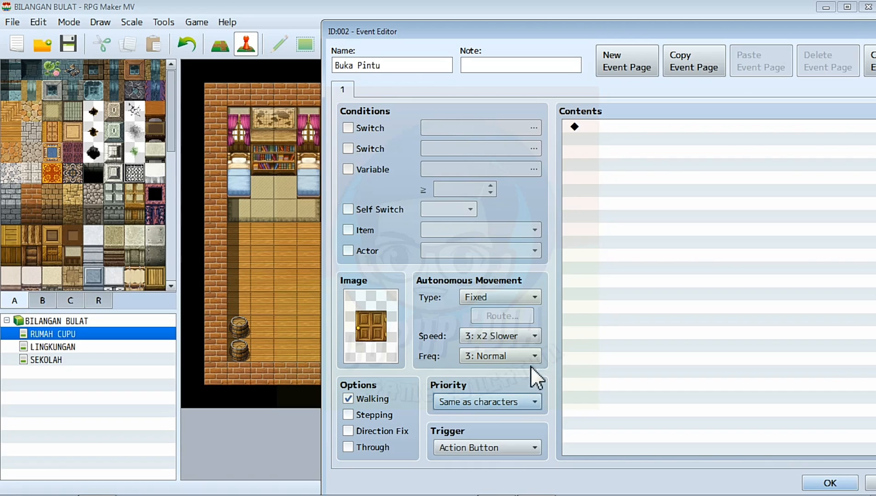
pyautogui.click(535, 336)
pyautogui.click(535, 336)
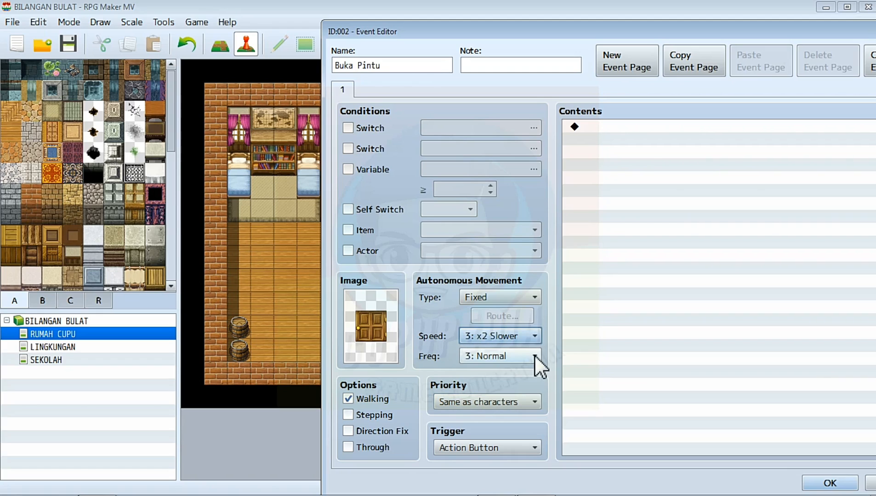
pyautogui.click(534, 356)
pyautogui.click(535, 357)
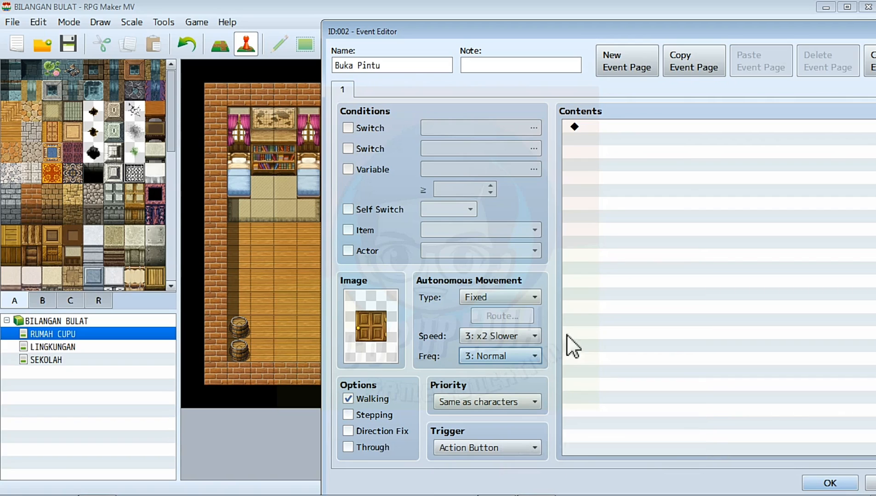
# Step: Enter Pintu as the note of the door event
pyautogui.moveTo(493, 26); pyautogui.dragTo(359, 22)
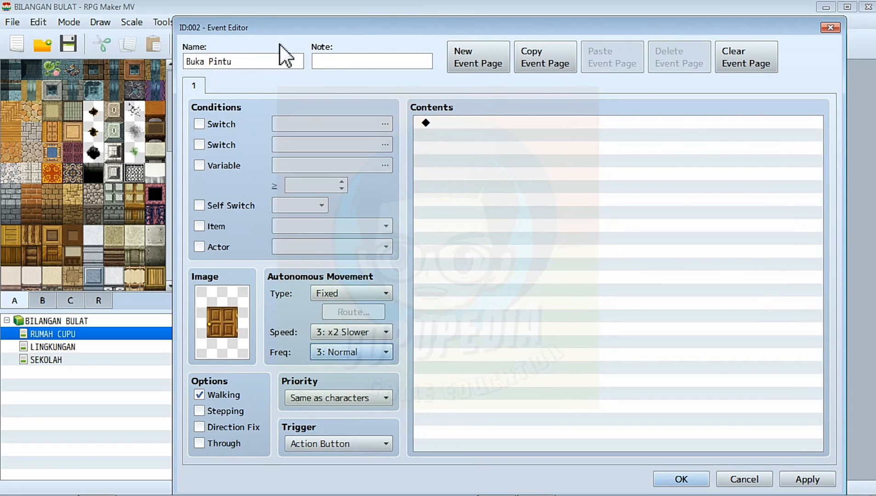
pyautogui.click(335, 59)
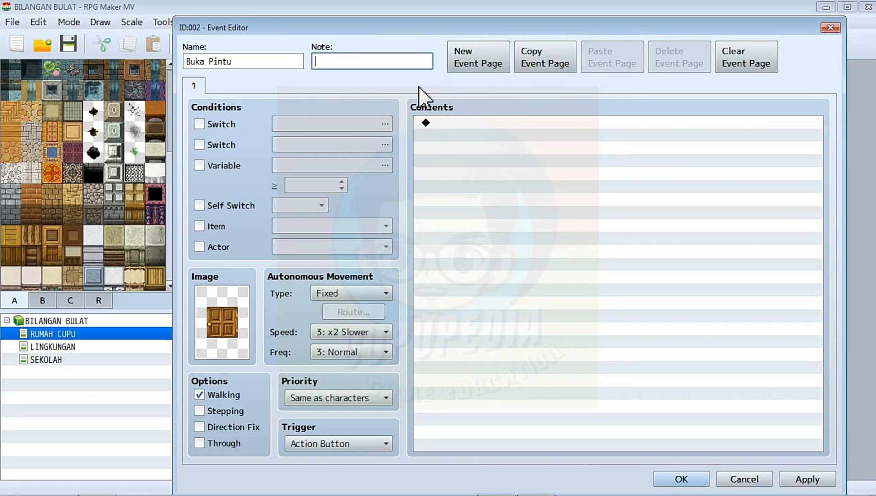
pyautogui.write('Pintu')
# Step: Add a Show Text command to the door event reading "Kamu tidak bisa pergi keluar rumah" and, on a second line, "Sebelum Pamit kepada orang tua"
pyautogui.click(459, 122)
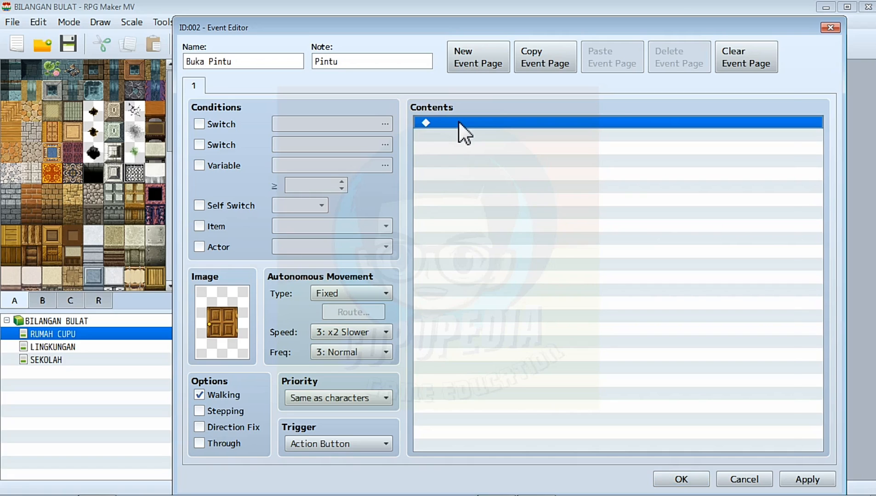
pyautogui.doubleClick(459, 122)
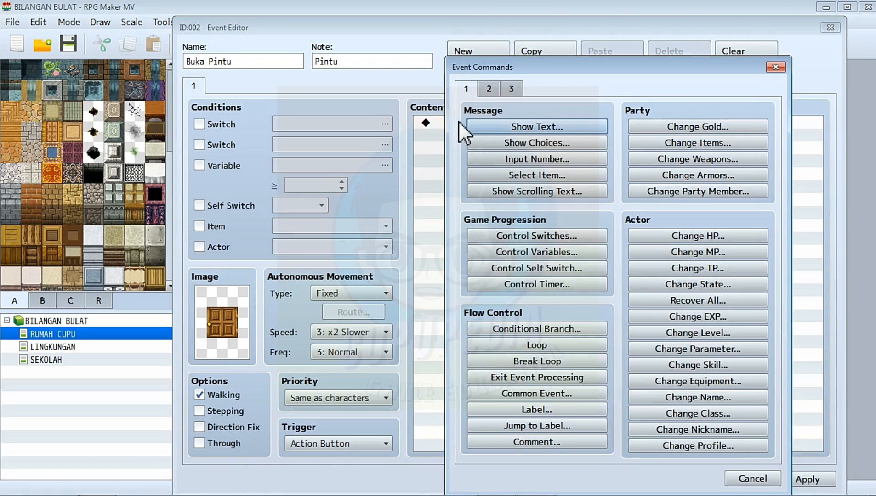
pyautogui.click(504, 128)
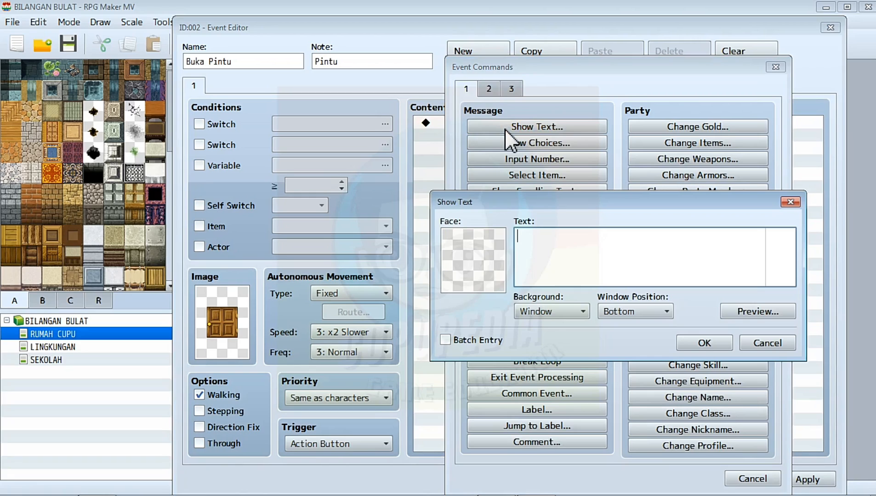
pyautogui.write('Kamu tidak bisa pergi keluar rumah')
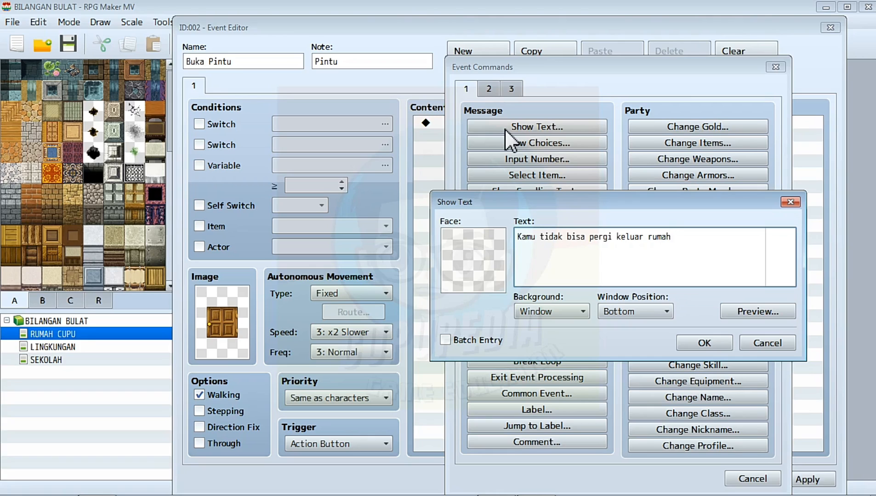
pyautogui.press('Return')
pyautogui.write('Sebelum Pamit kepada orang tua')
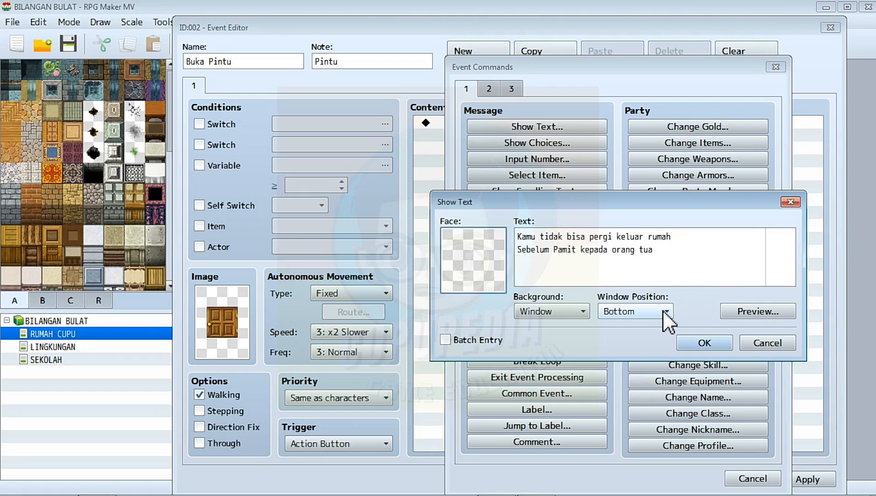
# Step: Set the message's window position to Middle, preview it and accept the text command
pyautogui.click(661, 311)
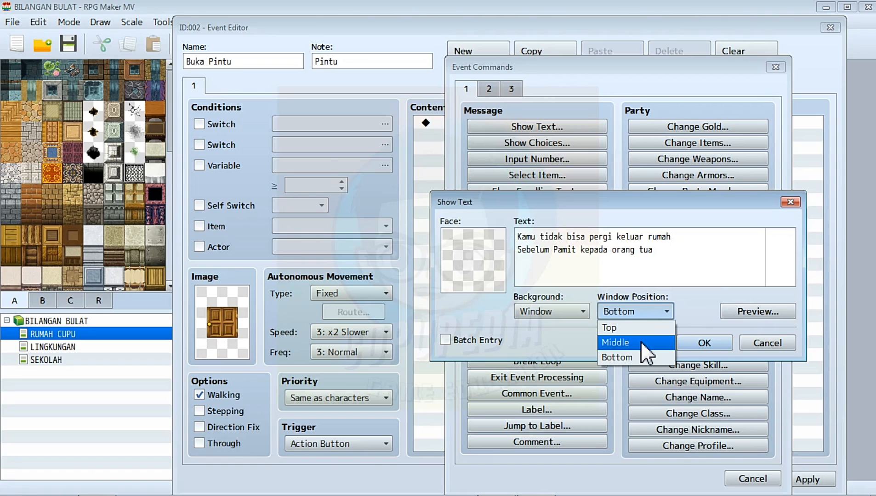
pyautogui.click(641, 341)
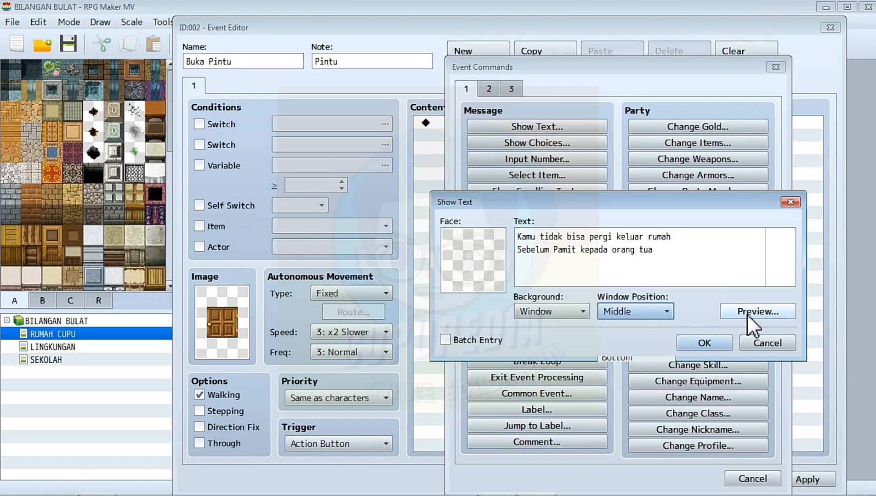
pyautogui.click(748, 315)
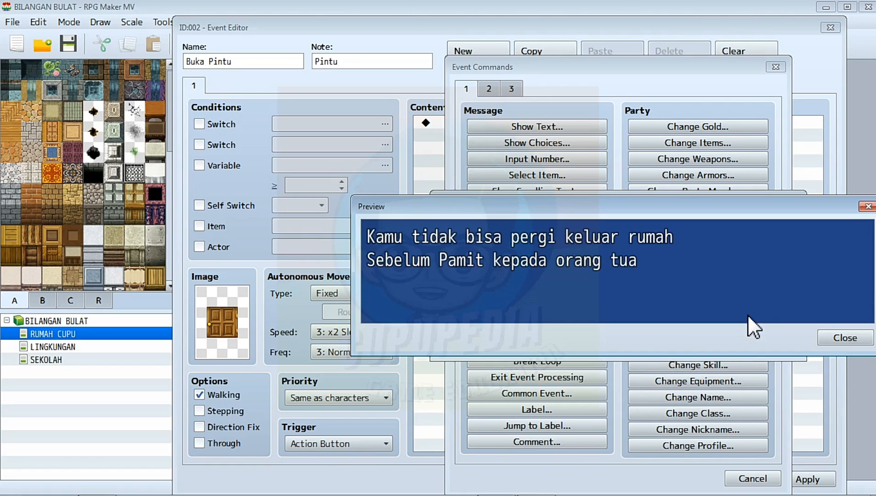
pyautogui.click(868, 206)
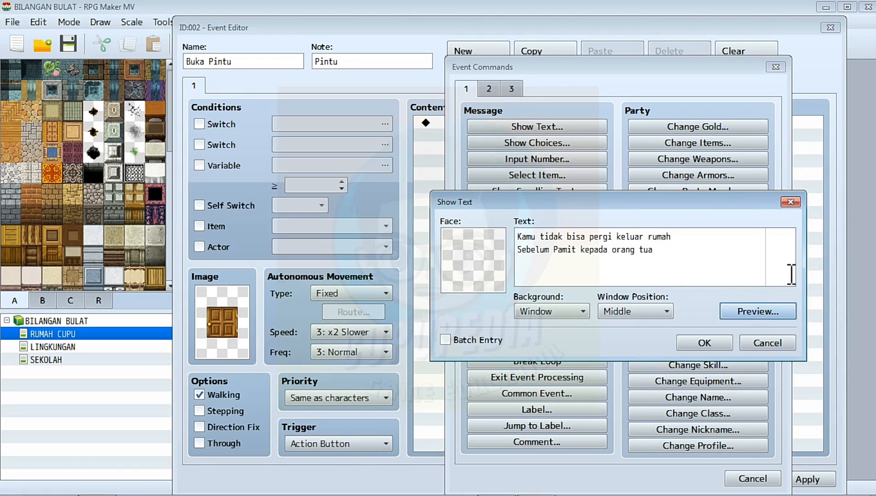
pyautogui.click(703, 343)
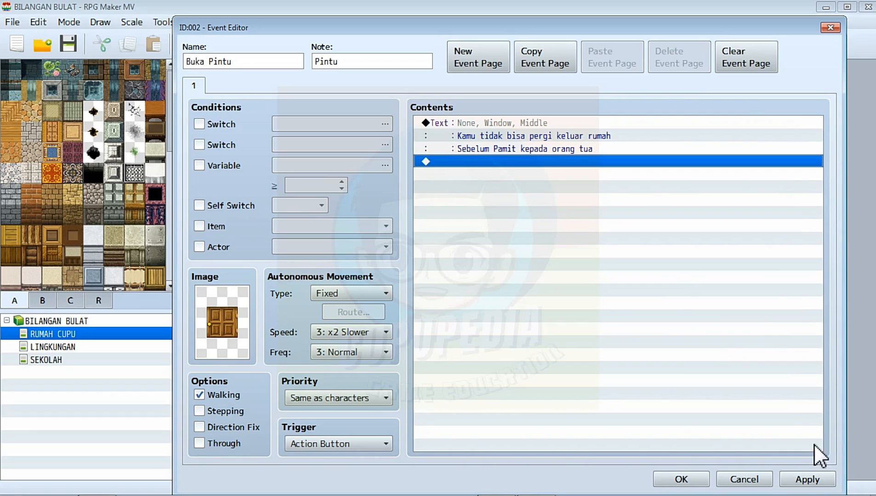
# Step: Apply and close the door event, and start a playtest with the changes to the game saved
pyautogui.click(803, 479)
pyautogui.click(681, 480)
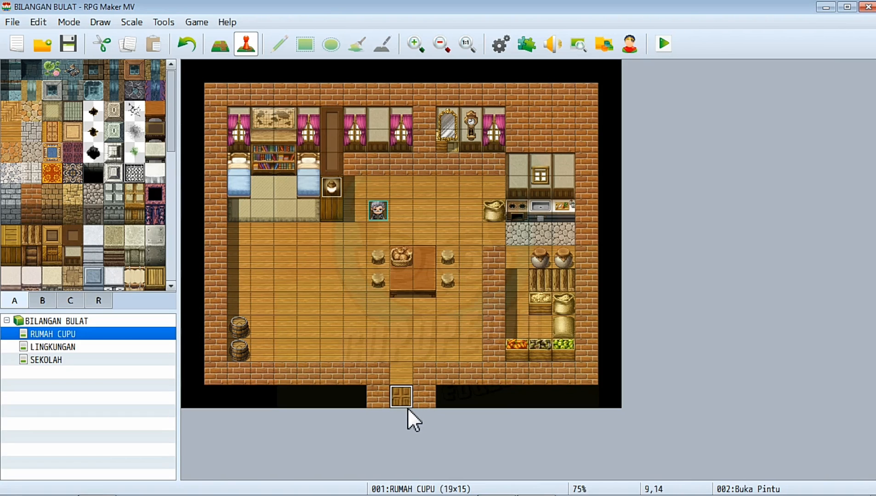
pyautogui.click(667, 44)
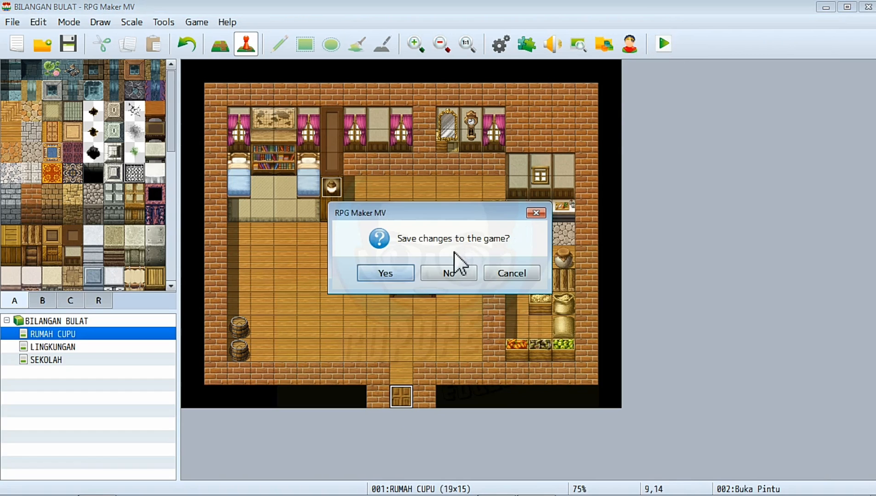
pyautogui.click(407, 272)
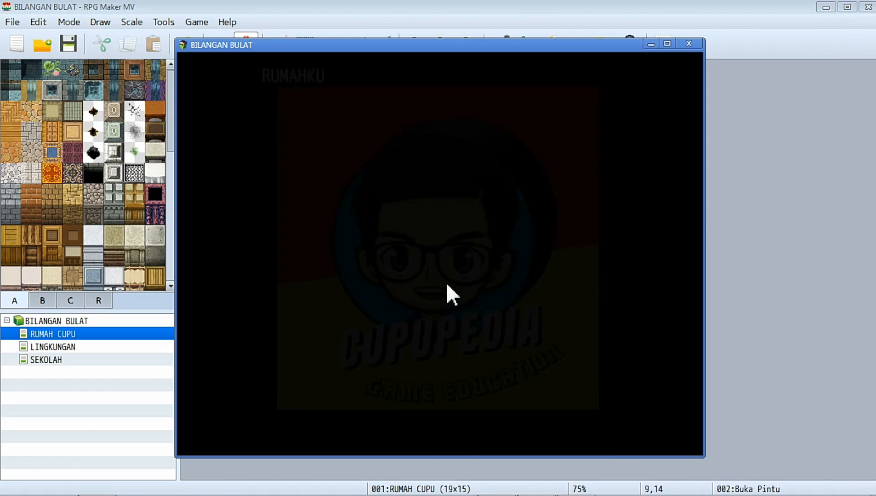
# Step: Walk the character past the beds and barrels and into the exit door to test its message
pyautogui.click(468, 260)
pyautogui.click(480, 248)
pyautogui.click(347, 229)
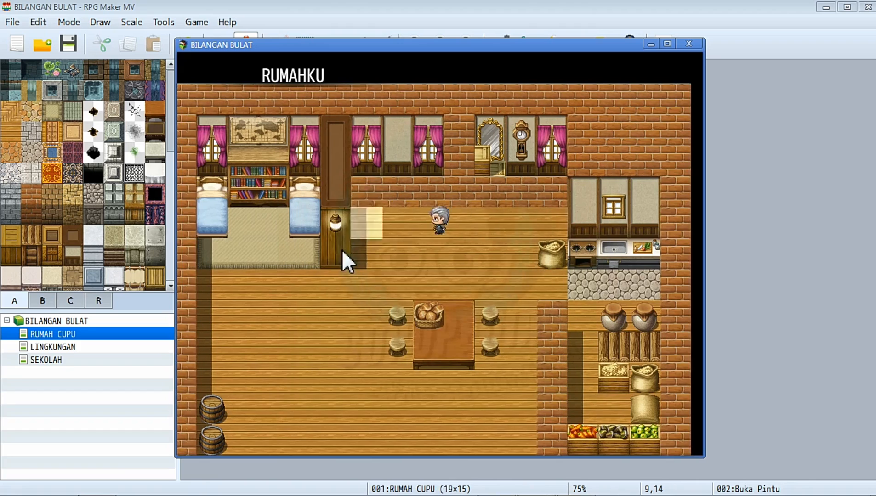
pyautogui.click(345, 281)
pyautogui.click(325, 219)
pyautogui.click(339, 196)
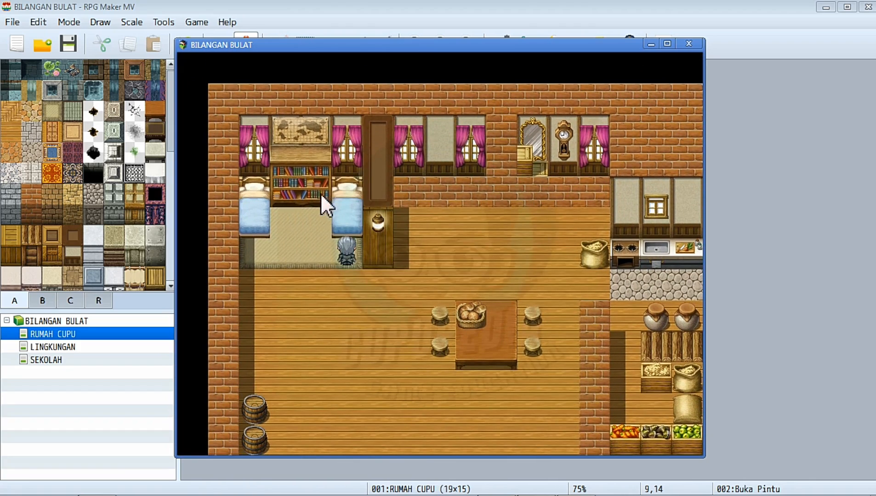
pyautogui.click(303, 211)
pyautogui.click(281, 223)
pyautogui.click(260, 281)
pyautogui.click(252, 329)
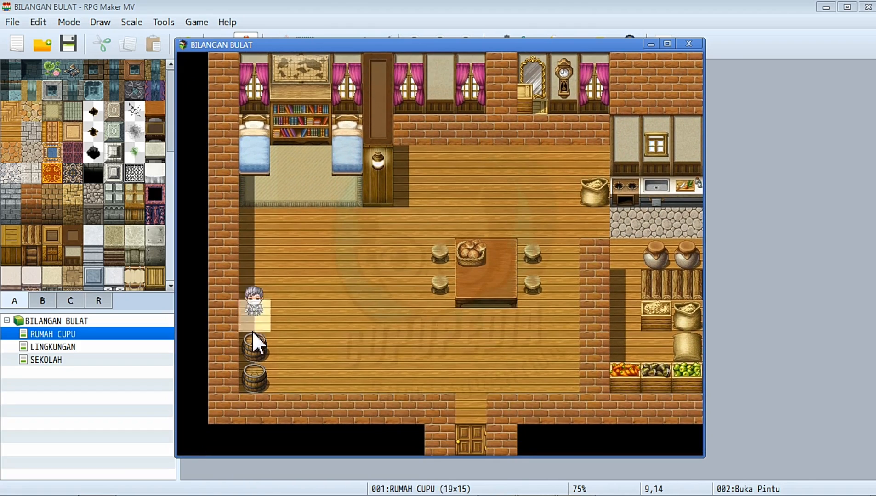
pyautogui.click(253, 372)
pyautogui.click(319, 371)
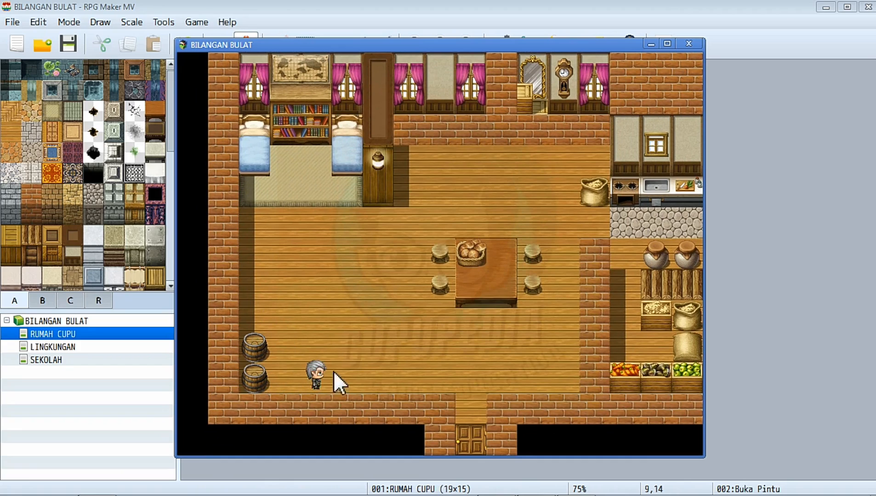
pyautogui.moveTo(333, 370); pyautogui.dragTo(440, 467)
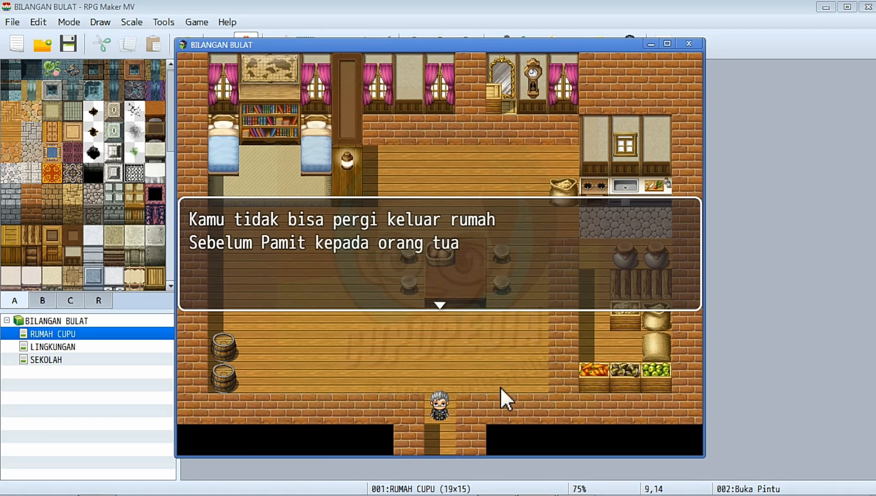
# Step: Dismiss the door message, walk the character around the dining table and end the playtest
pyautogui.click(412, 388)
pyautogui.click(433, 438)
pyautogui.click(410, 365)
pyautogui.click(379, 330)
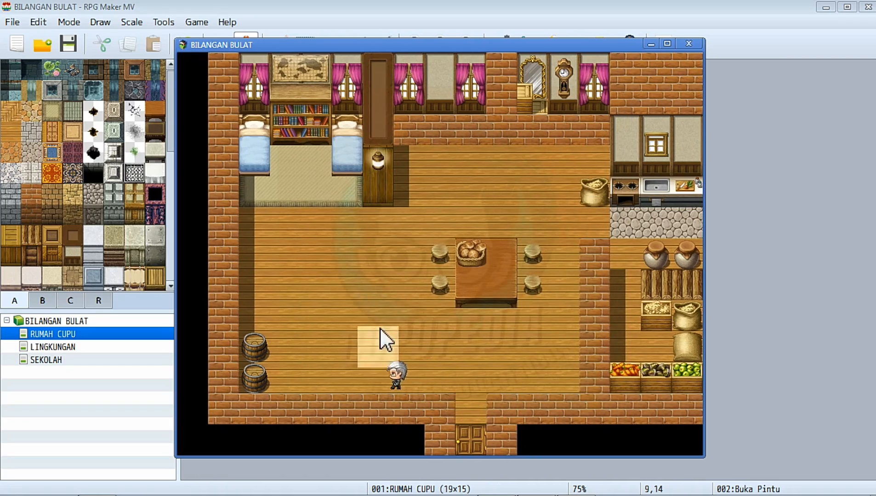
pyautogui.click(383, 288)
pyautogui.click(411, 257)
pyautogui.click(483, 227)
pyautogui.click(504, 257)
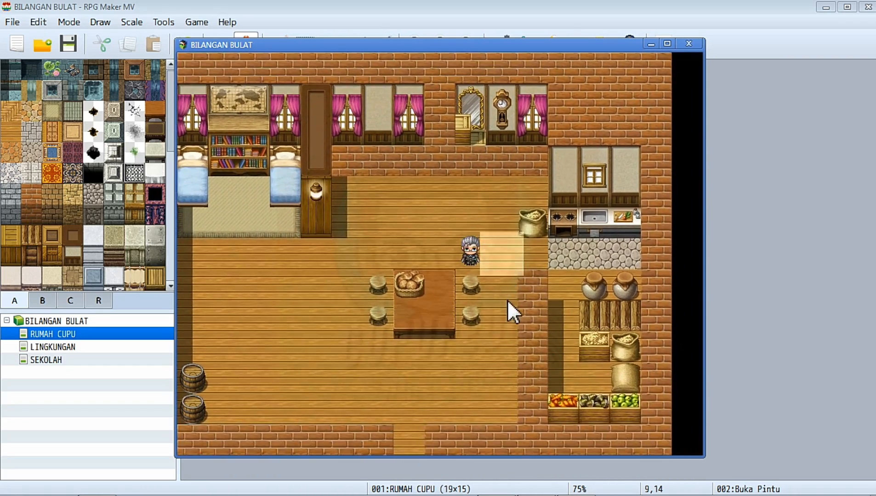
pyautogui.click(493, 347)
pyautogui.click(374, 343)
pyautogui.click(317, 285)
pyautogui.click(413, 220)
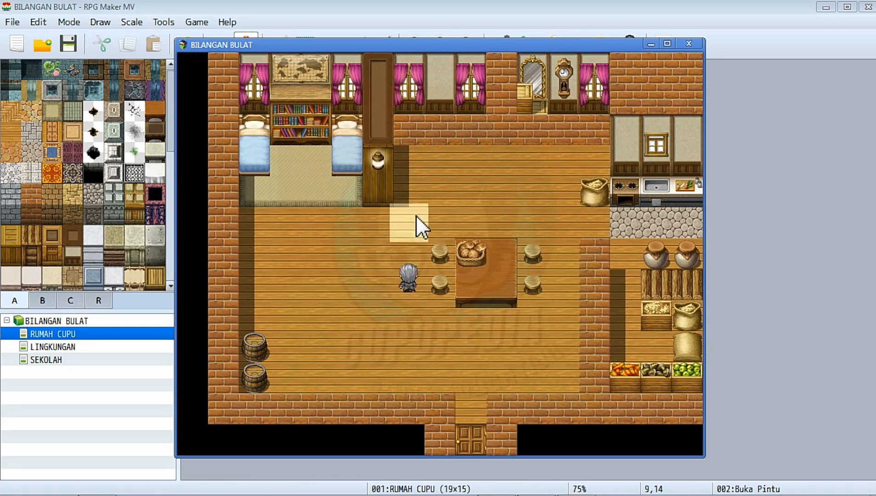
pyautogui.click(440, 212)
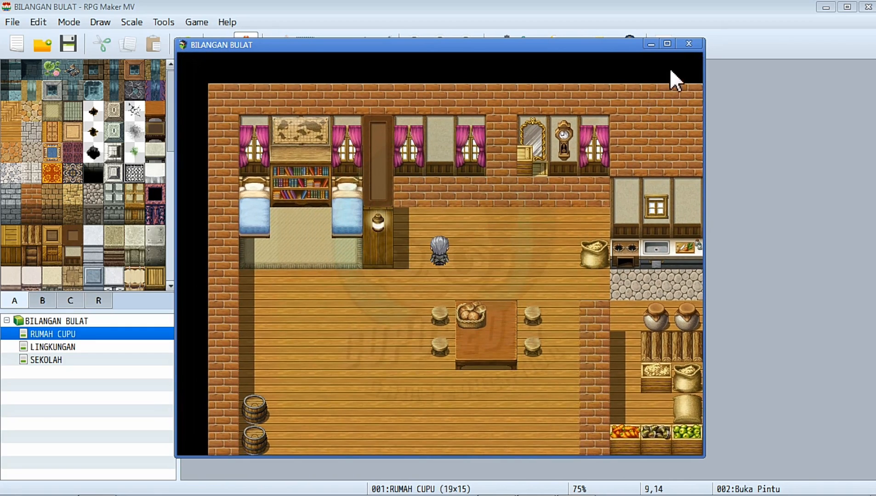
pyautogui.click(688, 43)
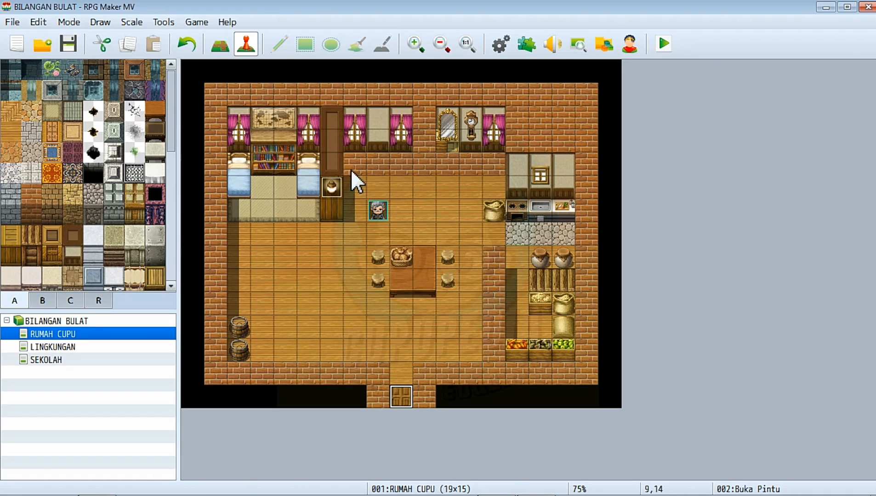
# Step: Create an event on the stone floor tile at 16,7 in the kitchen, named Pamit Ibu with the note Ibu
pyautogui.click(560, 232)
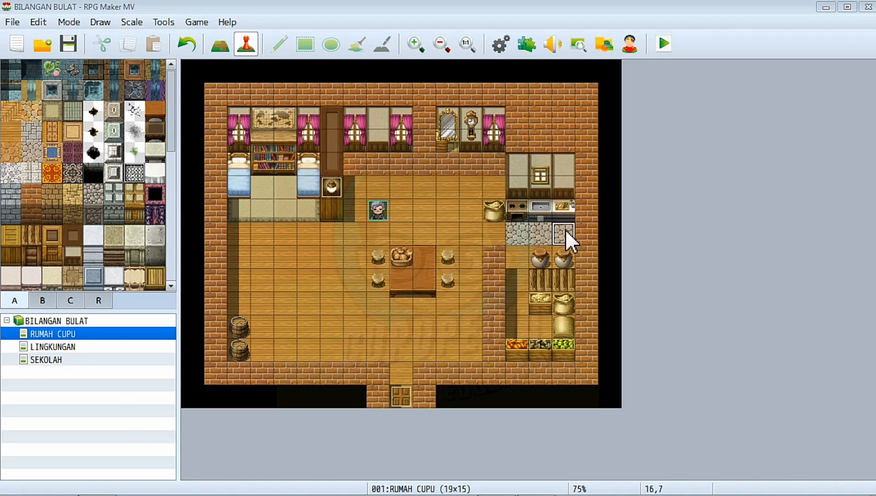
pyautogui.doubleClick(566, 231)
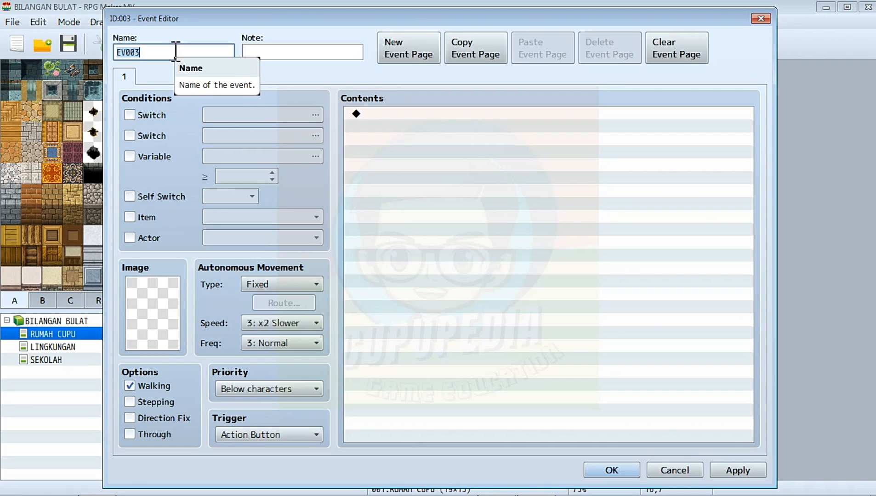
pyautogui.write('Pamit Ibu')
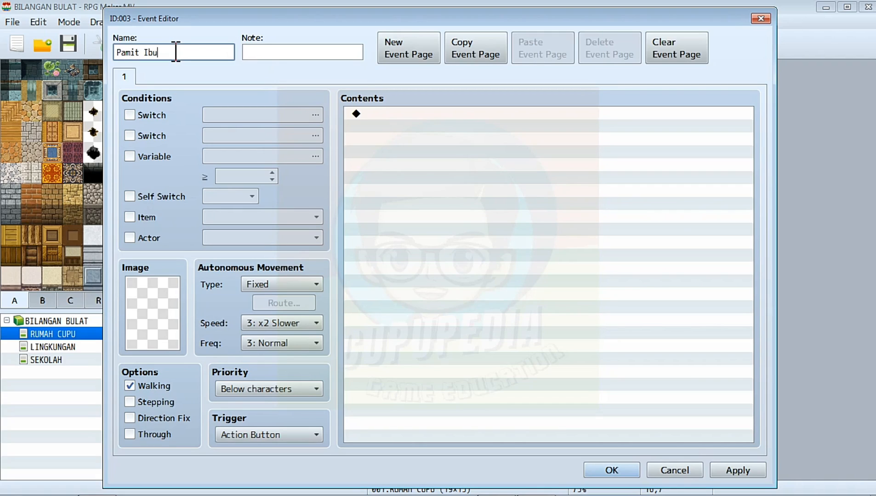
pyautogui.click(266, 55)
pyautogui.write('Ibu')
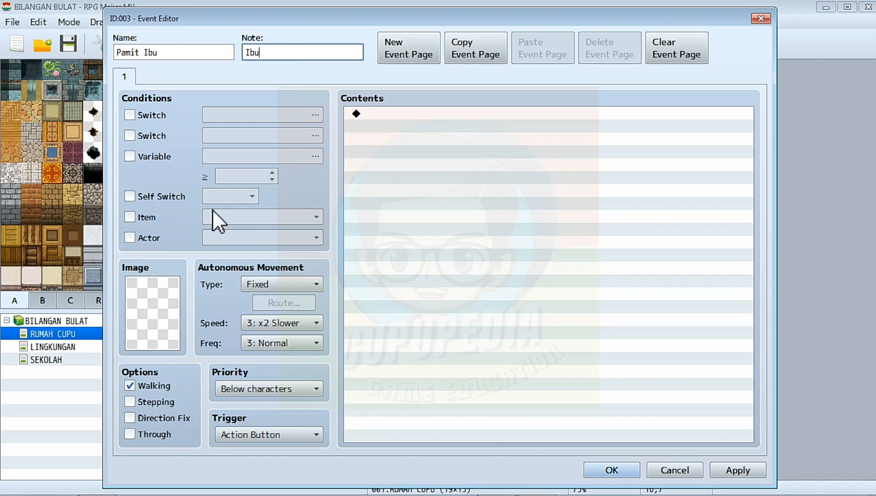
# Step: Set the event image to the front-facing blonde princess in the pink dress from People3
pyautogui.doubleClick(139, 315)
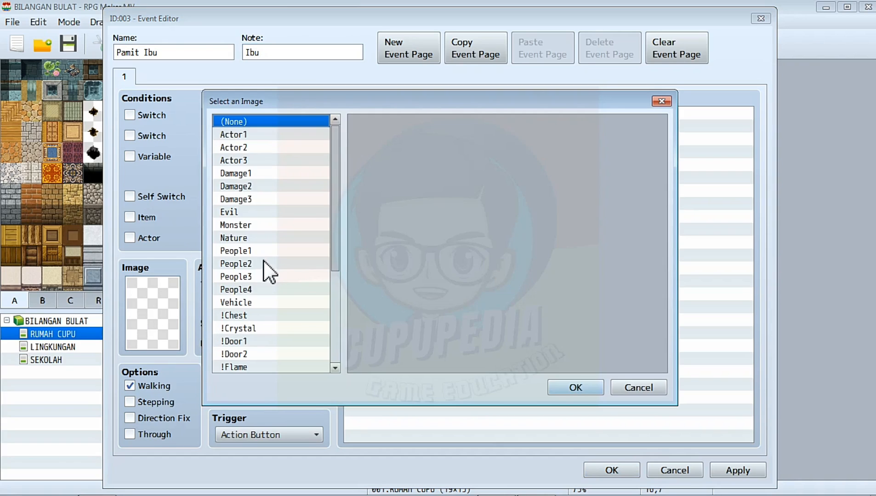
pyautogui.click(245, 277)
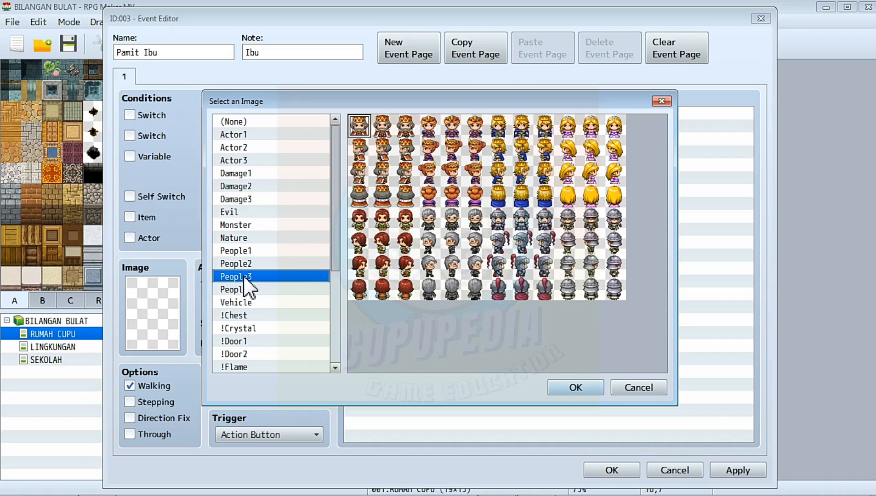
pyautogui.click(244, 288)
pyautogui.click(246, 276)
pyautogui.click(571, 123)
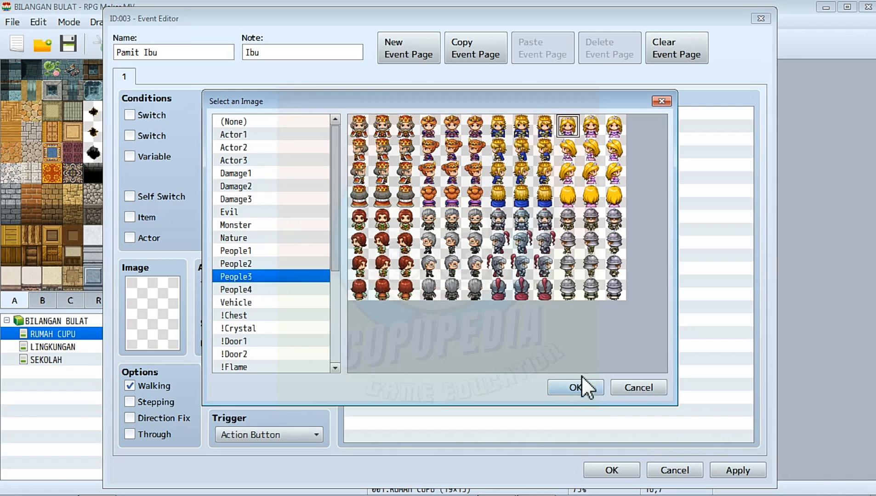
pyautogui.click(575, 387)
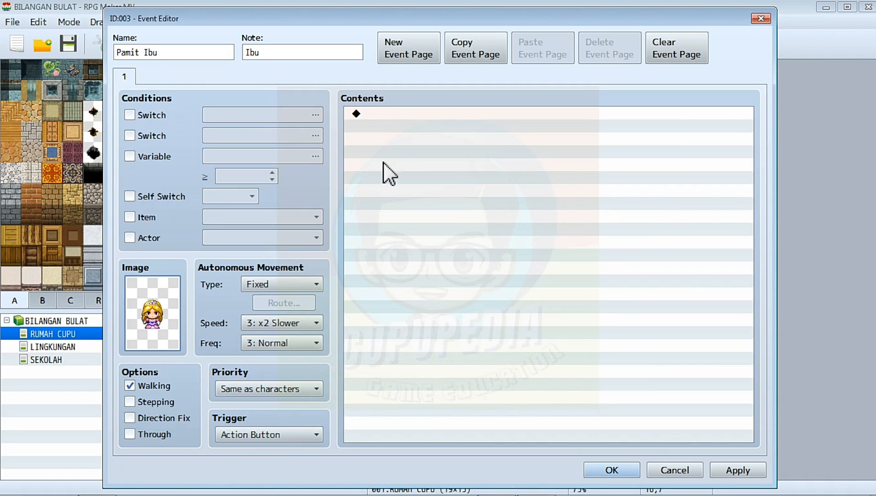
# Step: Add a Show Text command to the Pamit Ibu event with the grey-haired man in glasses from People3 as its face
pyautogui.click(397, 115)
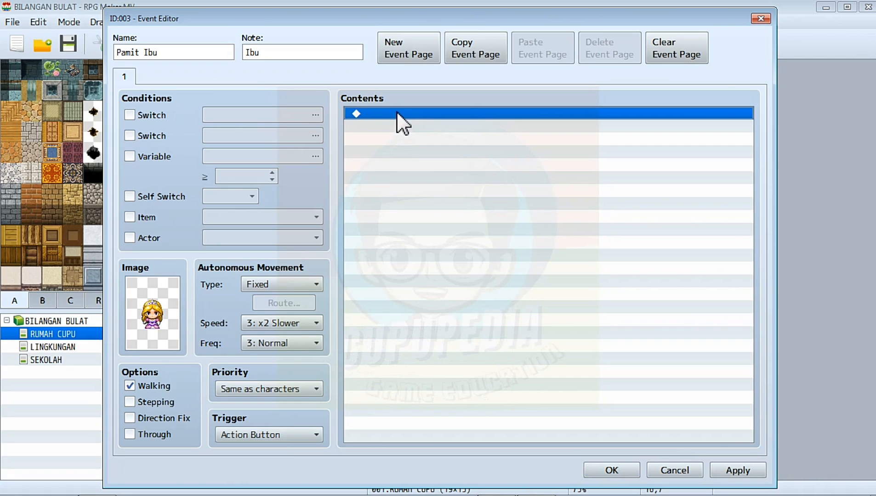
pyautogui.doubleClick(397, 112)
pyautogui.click(422, 118)
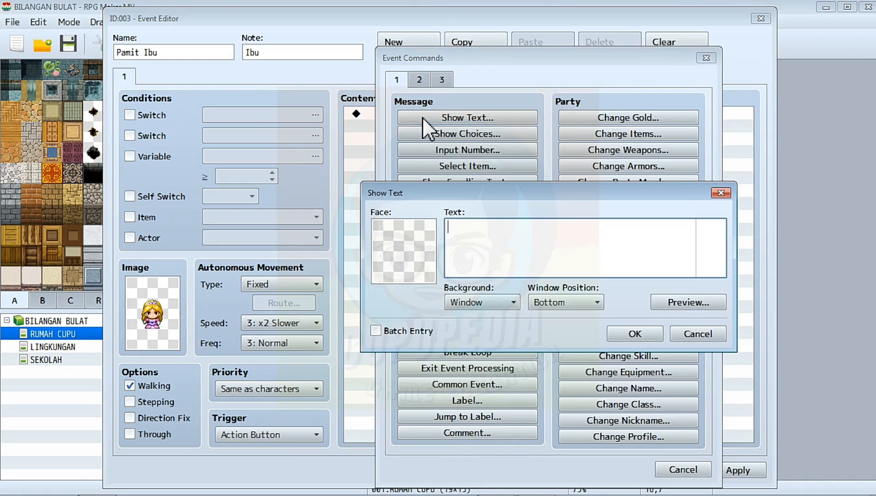
pyautogui.doubleClick(410, 239)
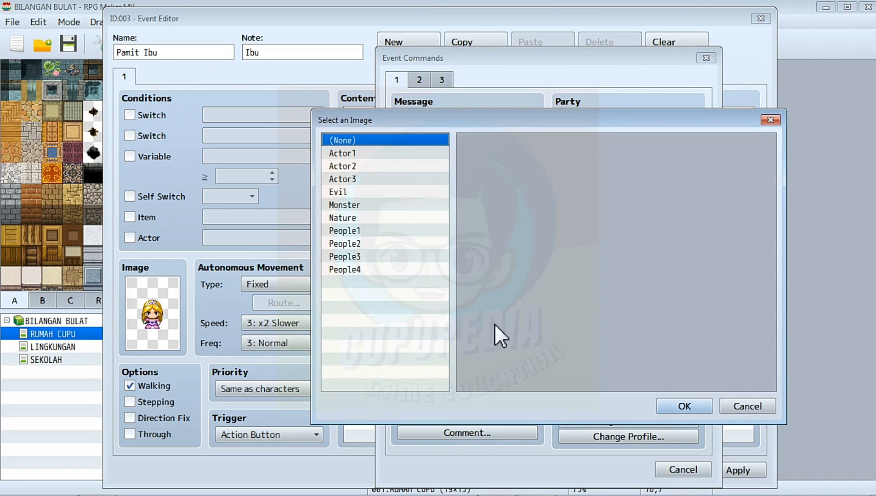
pyautogui.click(380, 265)
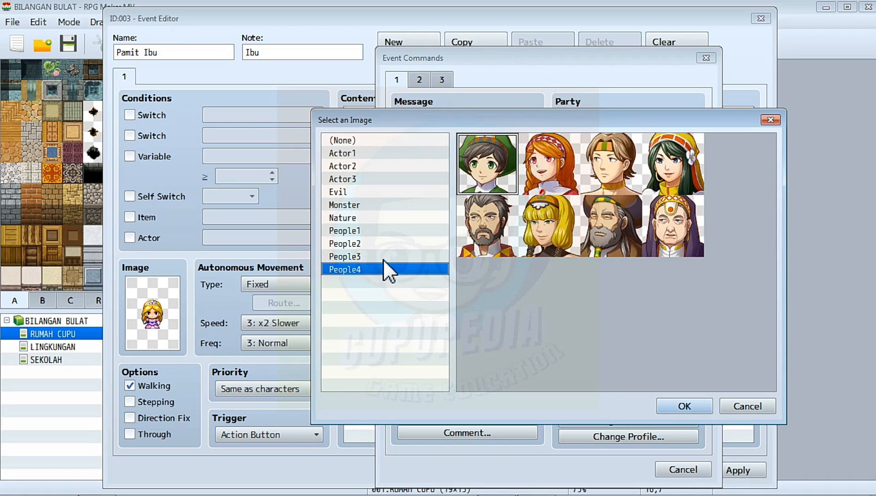
pyautogui.click(383, 257)
pyautogui.click(545, 224)
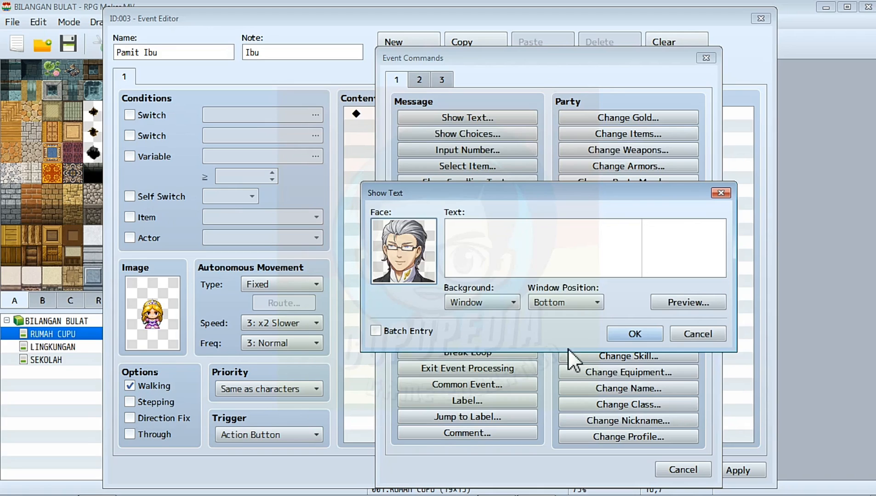
# Step: Enter the message "Ibu Saya Pamit pergi ke Sekolah", preview it and add it to the event contents
pyautogui.click(453, 240)
pyautogui.write('Ibu')
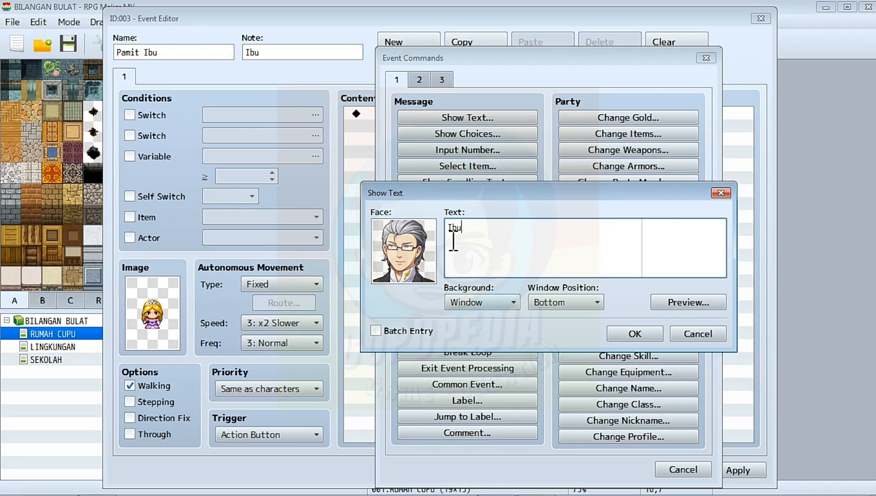
pyautogui.write(' Saya Pamit pergi ke S')
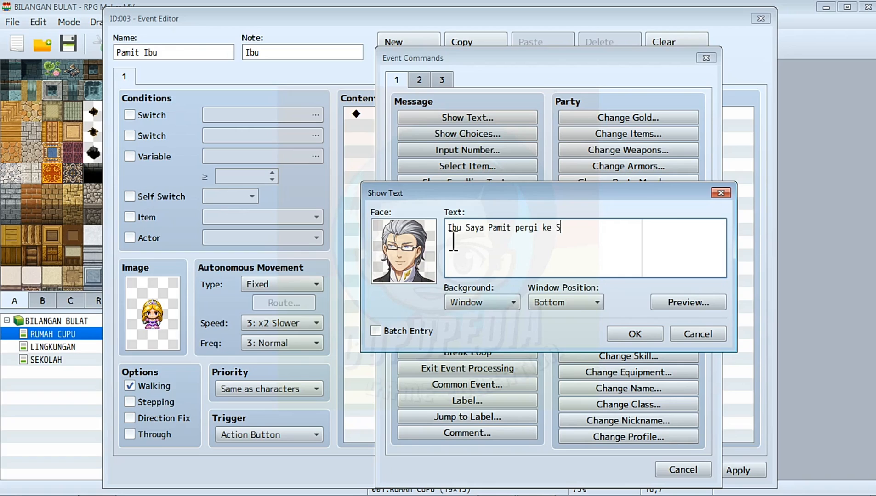
pyautogui.write('ekolah')
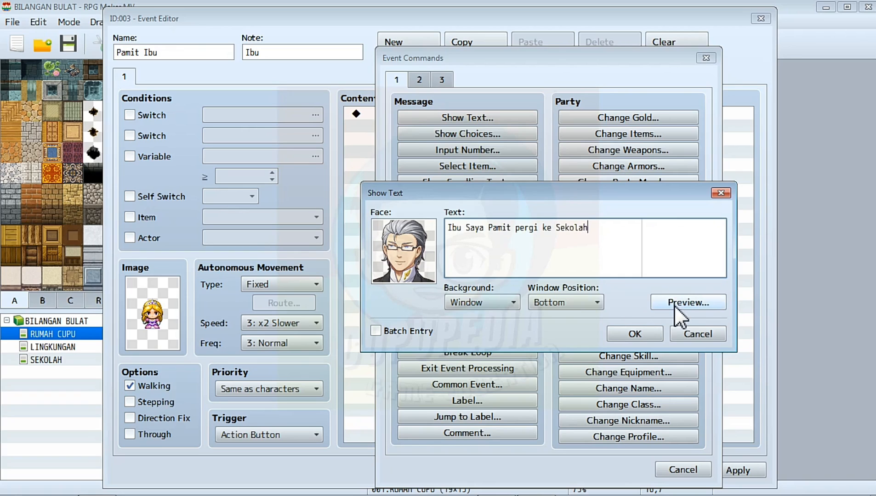
pyautogui.click(673, 303)
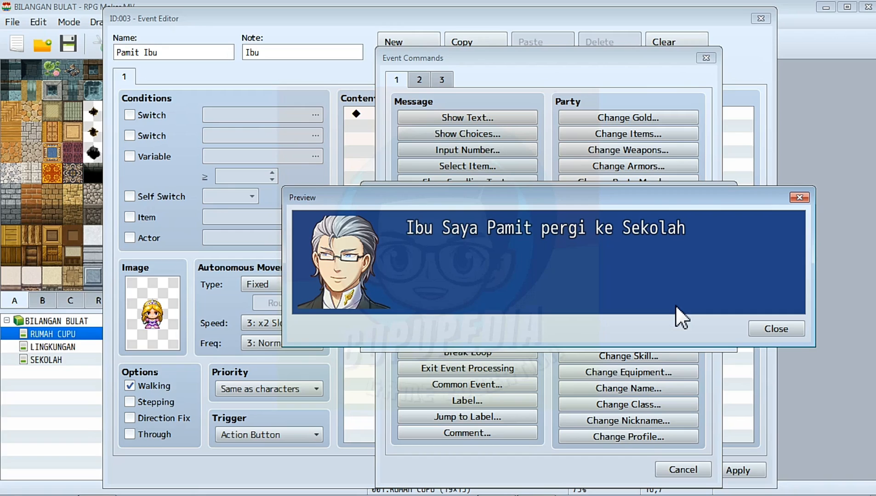
pyautogui.click(790, 335)
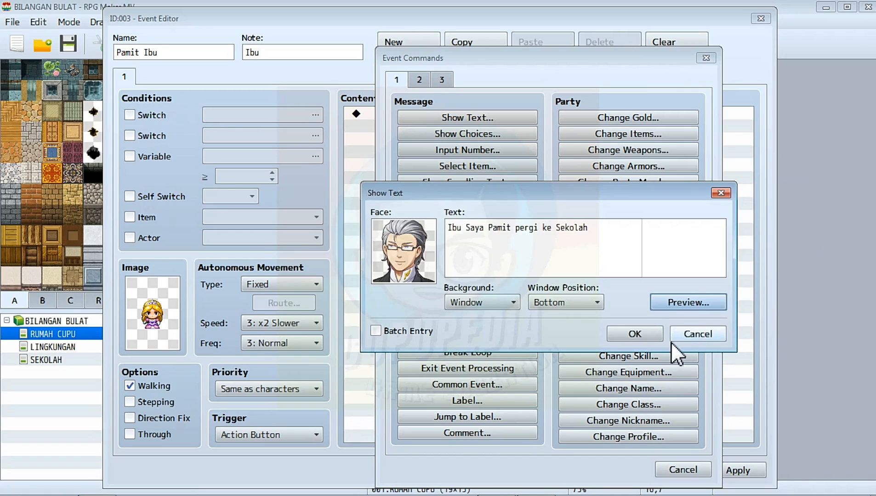
pyautogui.click(647, 340)
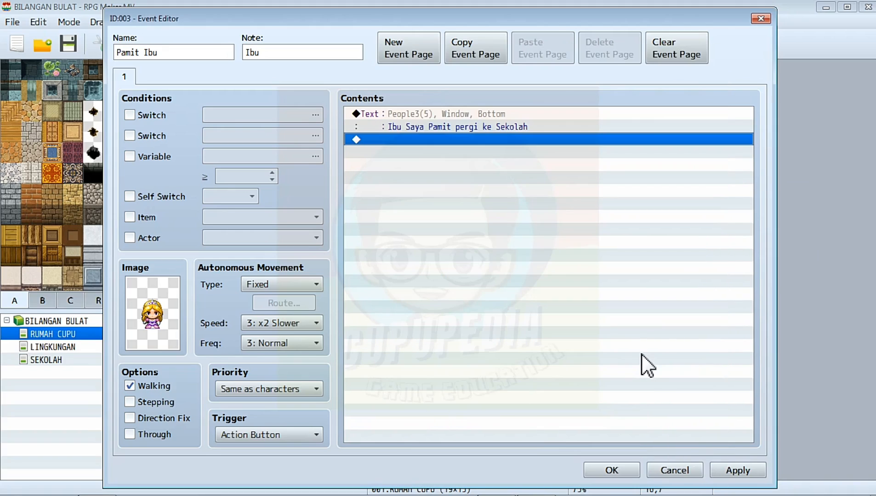
# Step: Add a second Show Text command below the first, using the blonde princess face in pink from People3
pyautogui.doubleClick(416, 140)
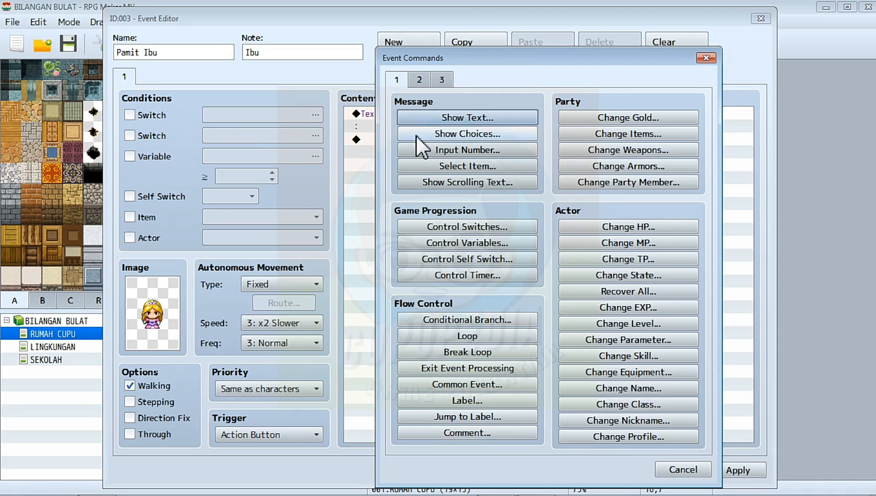
pyautogui.click(424, 115)
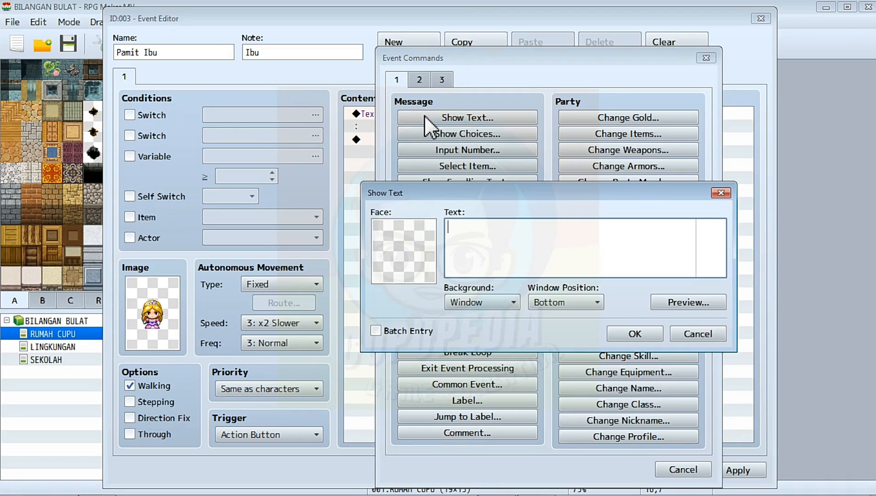
pyautogui.doubleClick(423, 245)
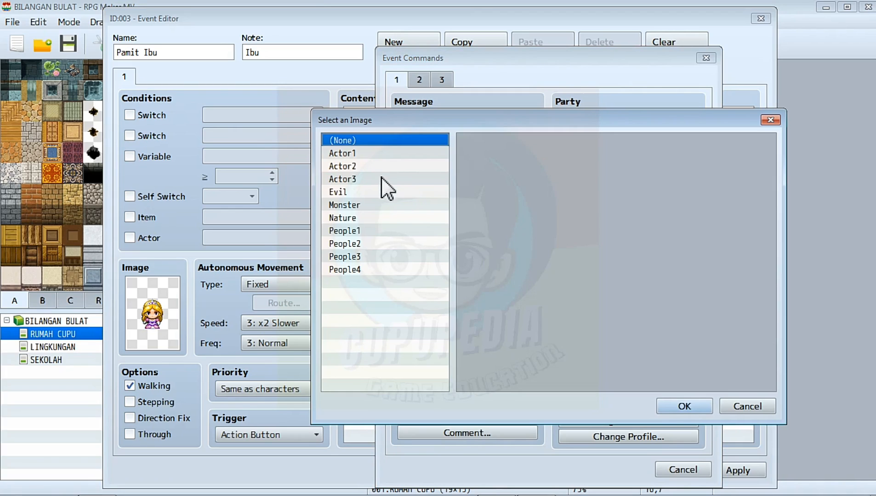
pyautogui.click(372, 255)
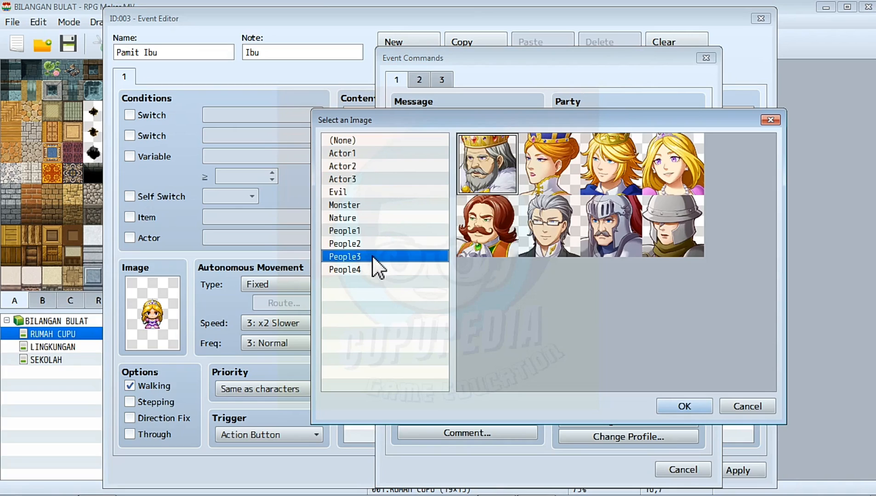
pyautogui.click(688, 170)
pyautogui.click(677, 406)
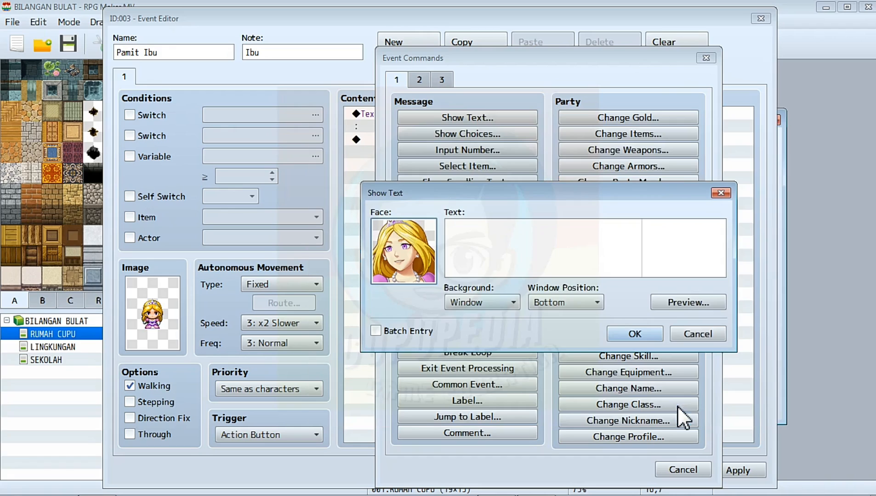
# Step: Enter the mother's reply "Hati-hati di jalan ya nak", preview it and add it to the event contents
pyautogui.click(465, 251)
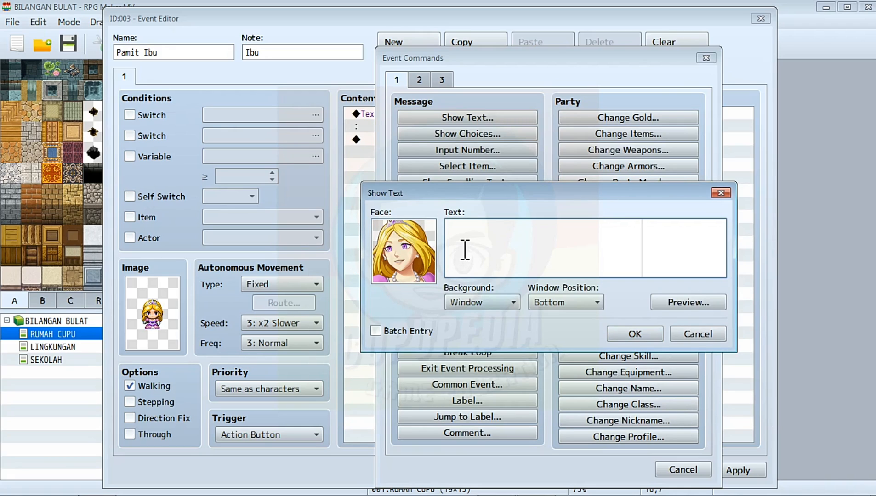
pyautogui.write('HAti-hati di jalan ya nakl')
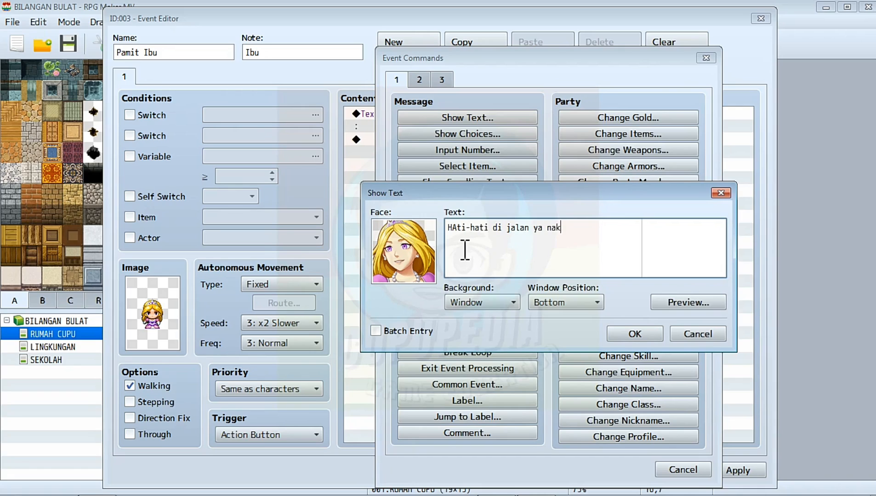
pyautogui.click(456, 227)
pyautogui.press('BackSpace')
pyautogui.write('a')
pyautogui.click(673, 303)
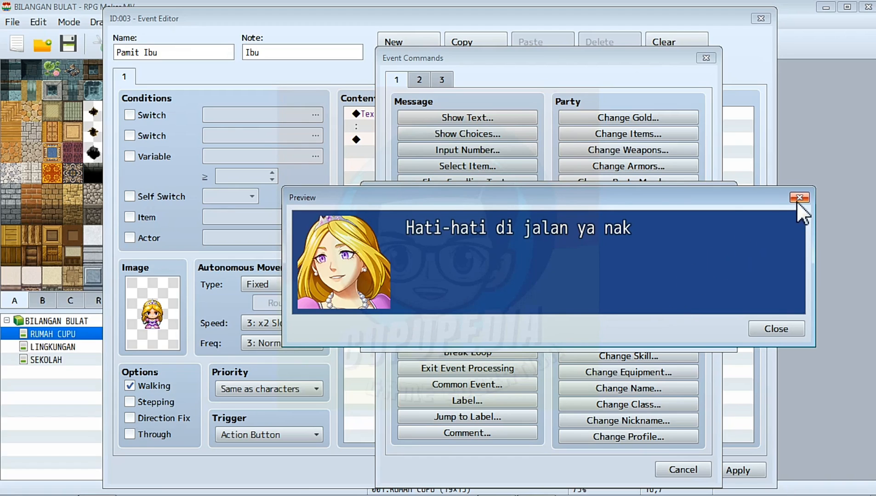
pyautogui.click(798, 200)
pyautogui.click(682, 232)
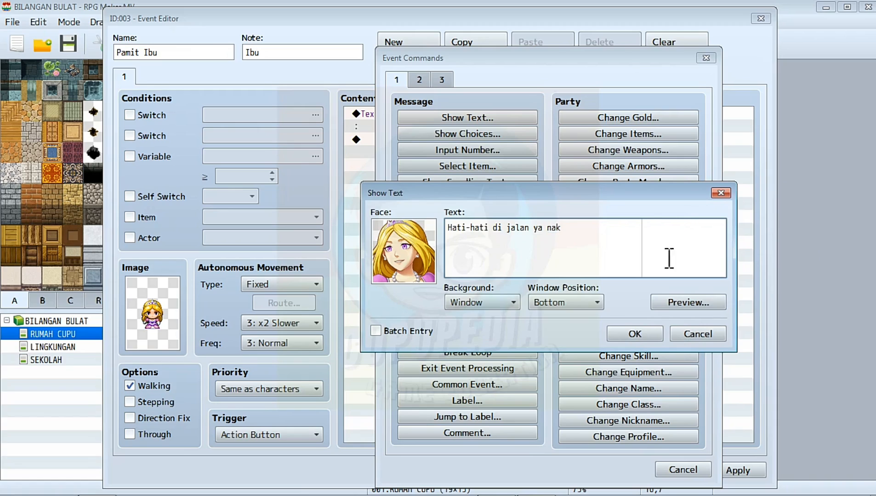
pyautogui.click(630, 335)
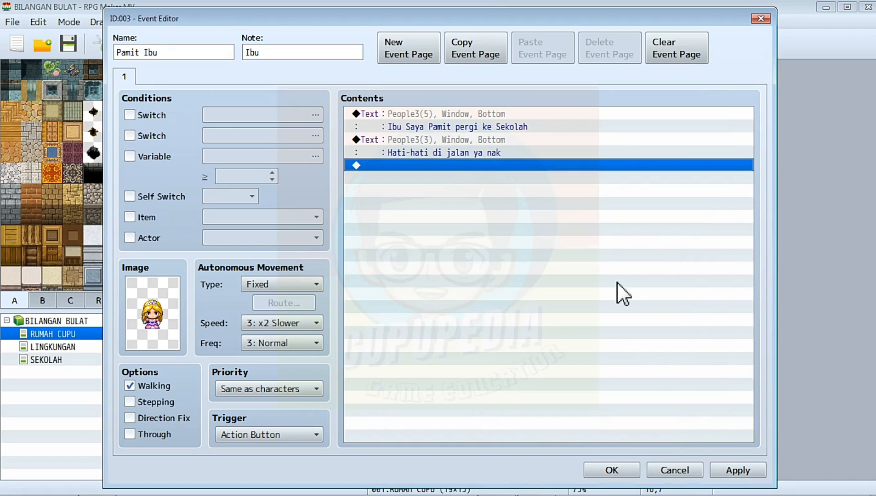
# Step: Add a third Show Text command at the end of the contents, again with the blonde princess face from People3
pyautogui.doubleClick(417, 165)
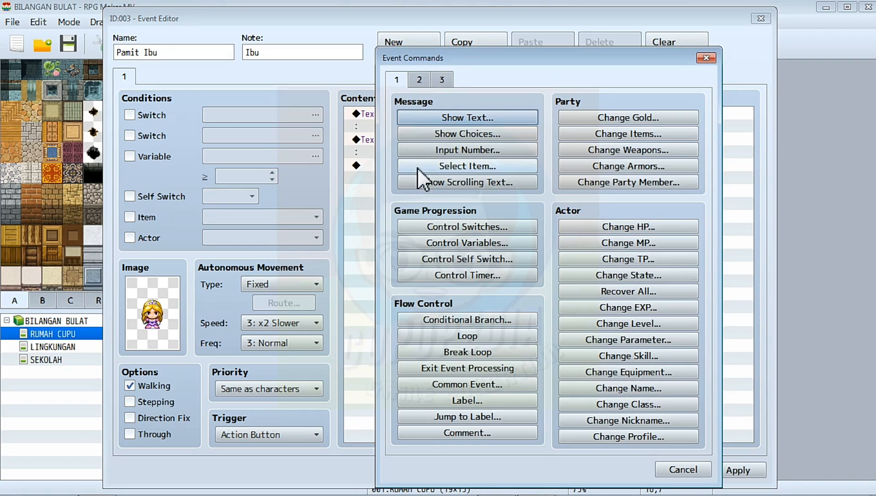
pyautogui.click(477, 116)
pyautogui.doubleClick(412, 252)
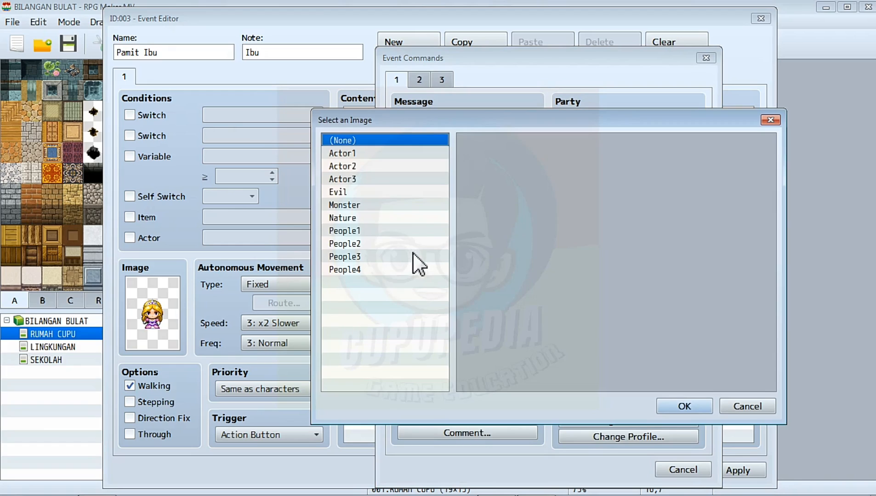
pyautogui.click(385, 258)
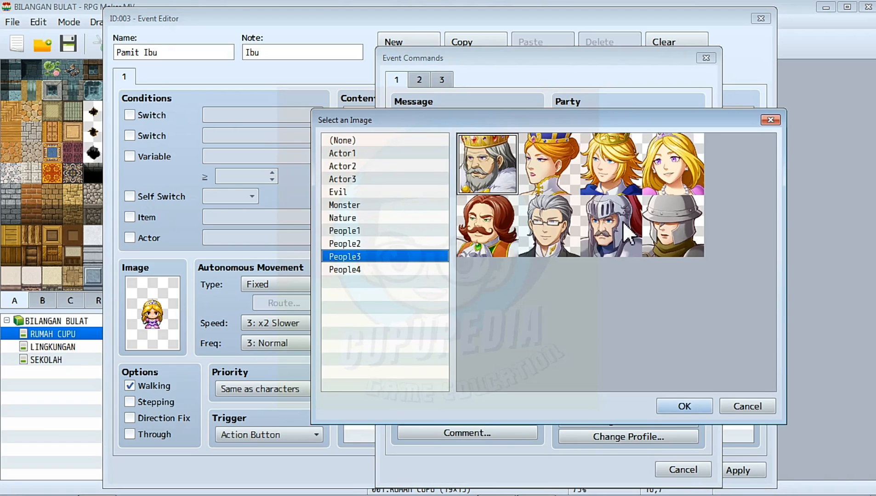
pyautogui.click(656, 182)
pyautogui.click(683, 405)
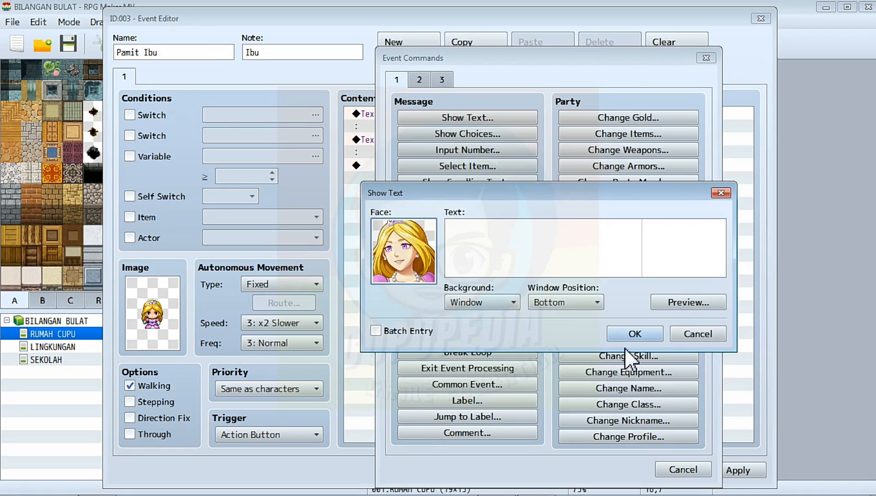
# Step: Enter the two-line message "Hormati gurumu" and "Sayangi temanmu" and add it to the event contents
pyautogui.write('H')
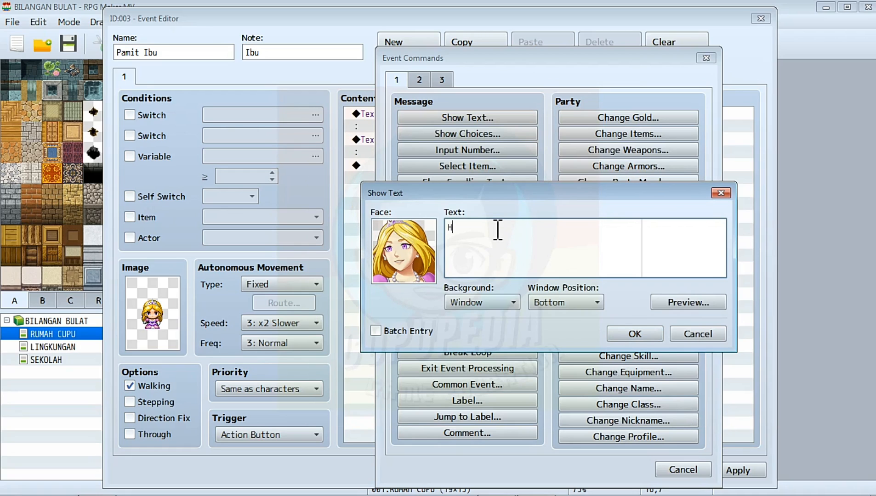
pyautogui.write('ormati togurumu')
pyautogui.press('Return')
pyautogui.write('Sayangi temanmu')
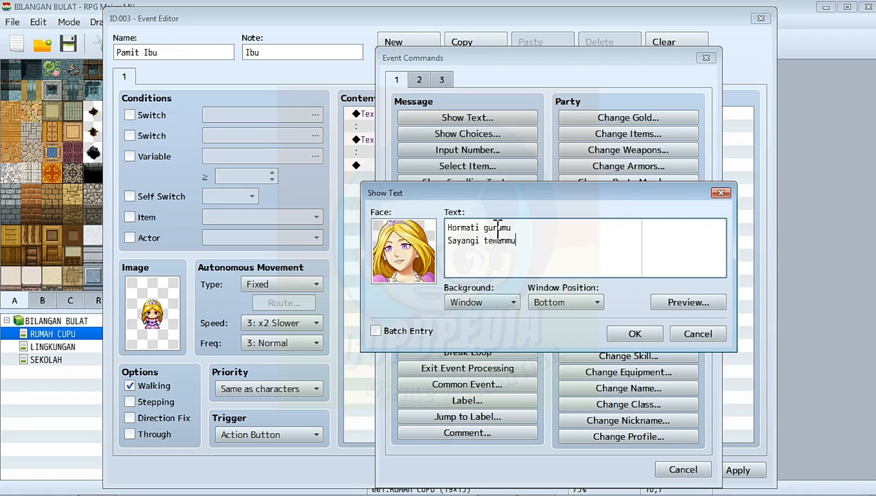
pyautogui.click(634, 334)
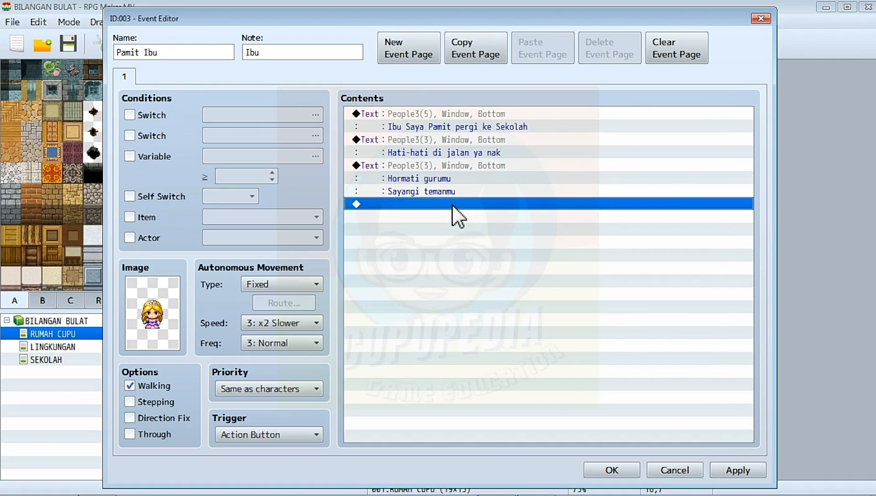
# Step: Add a fourth Show Text command at the end of the contents with the message "Baik Bu"
pyautogui.doubleClick(455, 215)
pyautogui.click(428, 117)
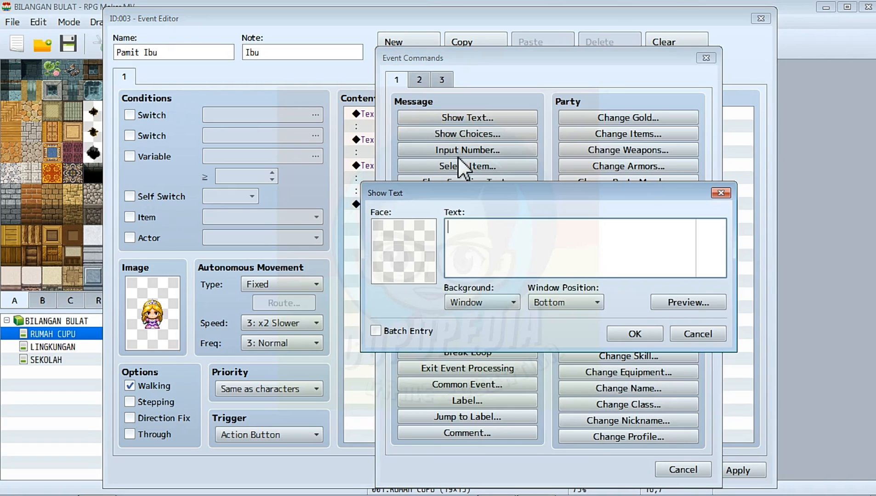
pyautogui.write('Baik B')
pyautogui.press('BackSpace')
pyautogui.write('Bu')
pyautogui.press('BackSpace')
# Step: Set the "Baik Bu" message's face to the grey-haired man in glasses from People3 and confirm the message
pyautogui.doubleClick(416, 257)
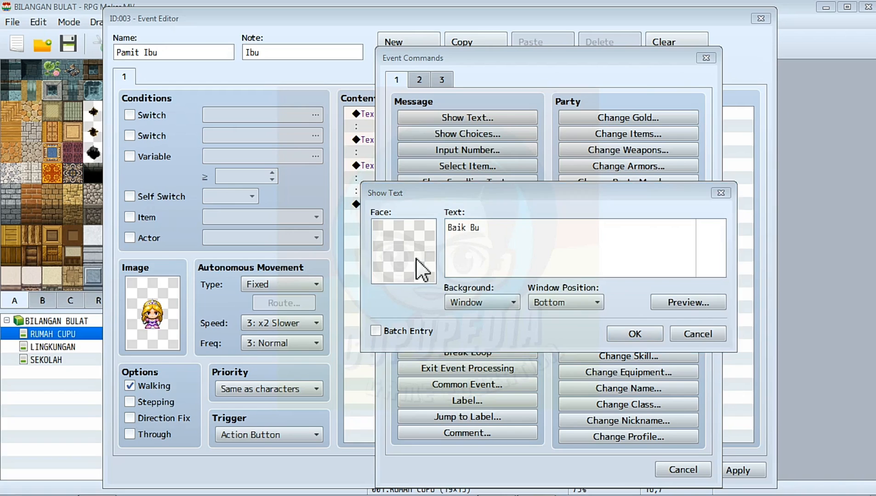
pyautogui.click(415, 256)
pyautogui.click(540, 232)
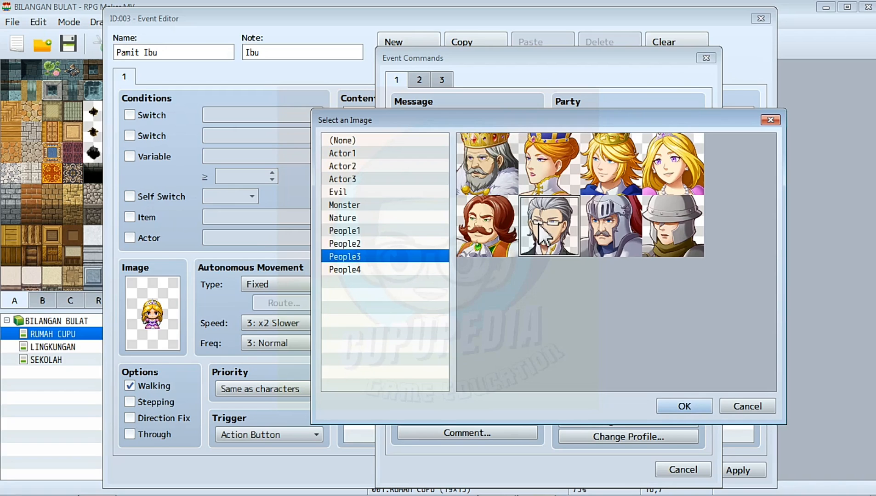
pyautogui.click(677, 404)
pyautogui.click(621, 337)
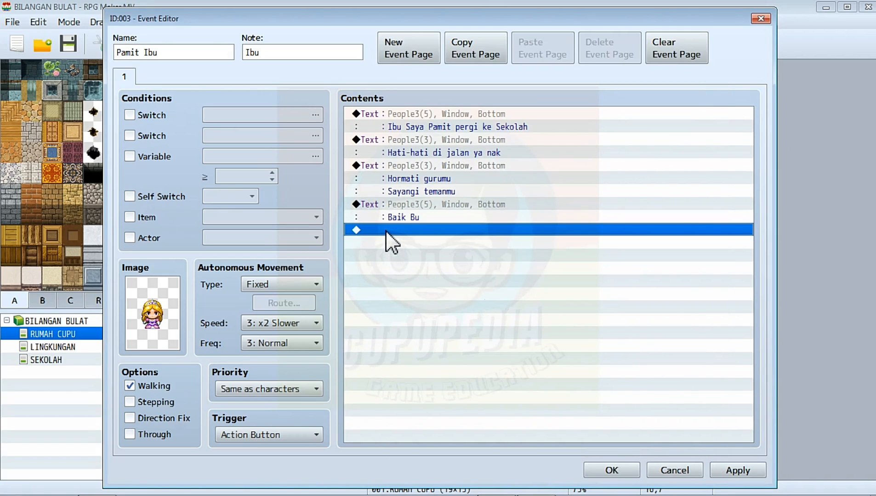
# Step: Apply and confirm the Pamit Ibu event, and start a playtest with the game changes saved
pyautogui.click(728, 470)
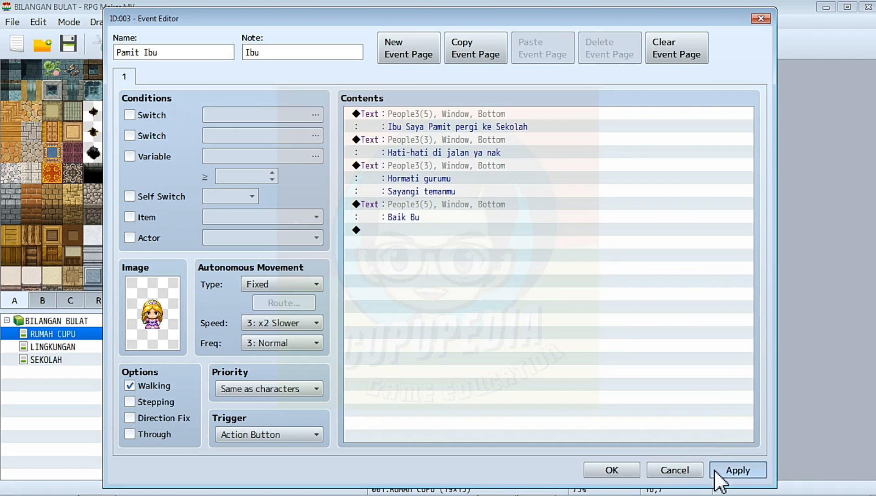
pyautogui.click(608, 476)
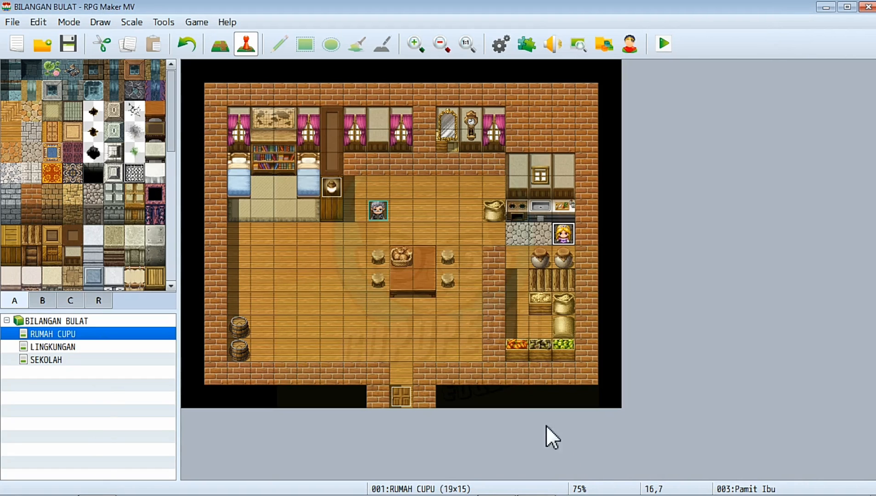
pyautogui.click(658, 45)
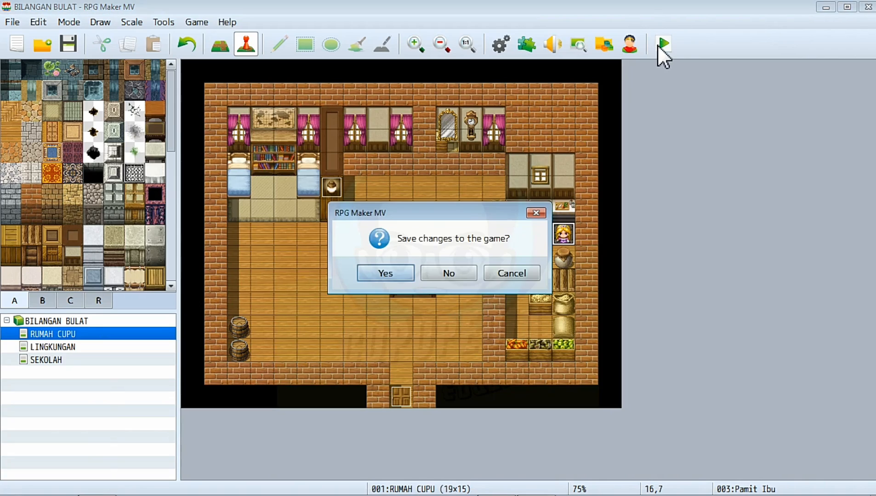
pyautogui.click(385, 273)
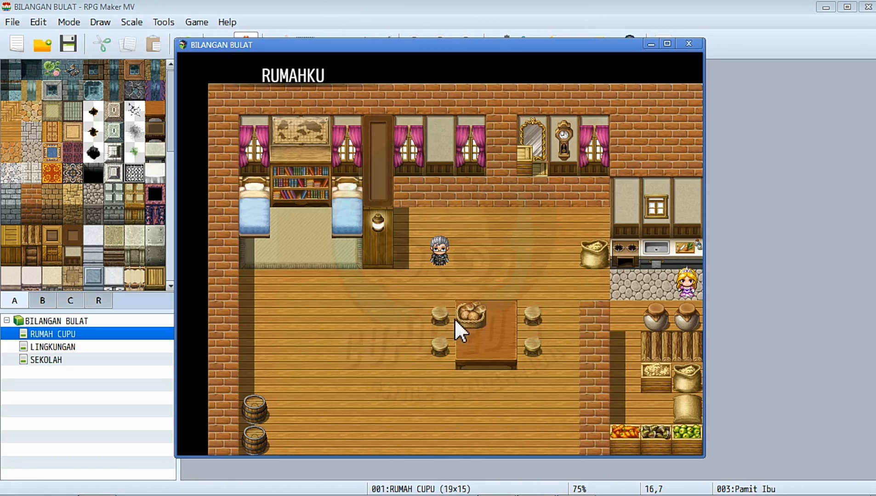
# Step: Walk the character around the house to the mother in the kitchen and play through her farewell dialogue
pyautogui.moveTo(506, 271)
pyautogui.mouseDown()
pyautogui.moveTo(510, 266)
pyautogui.moveTo(517, 299)
pyautogui.moveTo(392, 402)
pyautogui.moveTo(438, 446)
pyautogui.mouseUp()
pyautogui.click(385, 354)
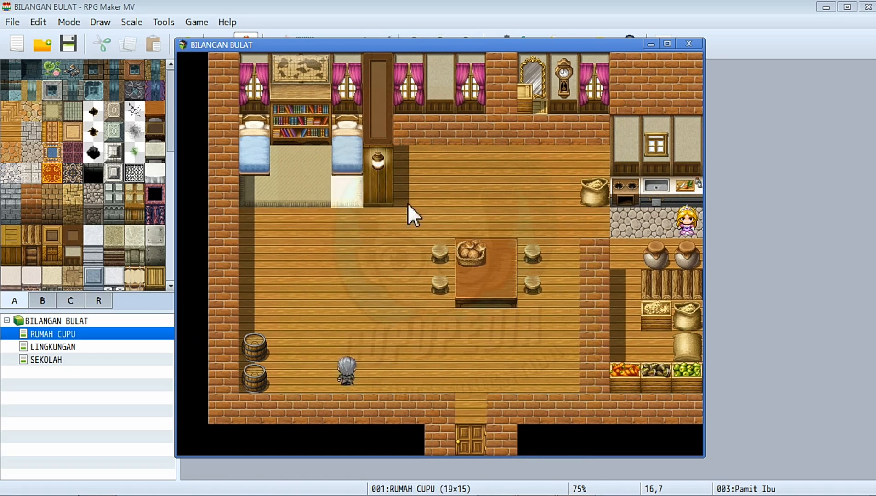
pyautogui.moveTo(408, 204)
pyautogui.mouseDown()
pyautogui.moveTo(500, 211)
pyautogui.moveTo(561, 246)
pyautogui.moveTo(625, 252)
pyautogui.mouseUp()
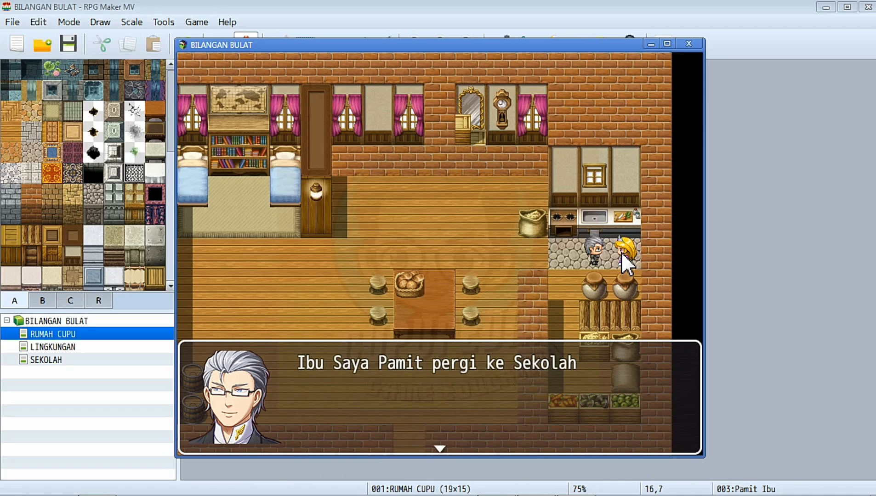
pyautogui.click(621, 252)
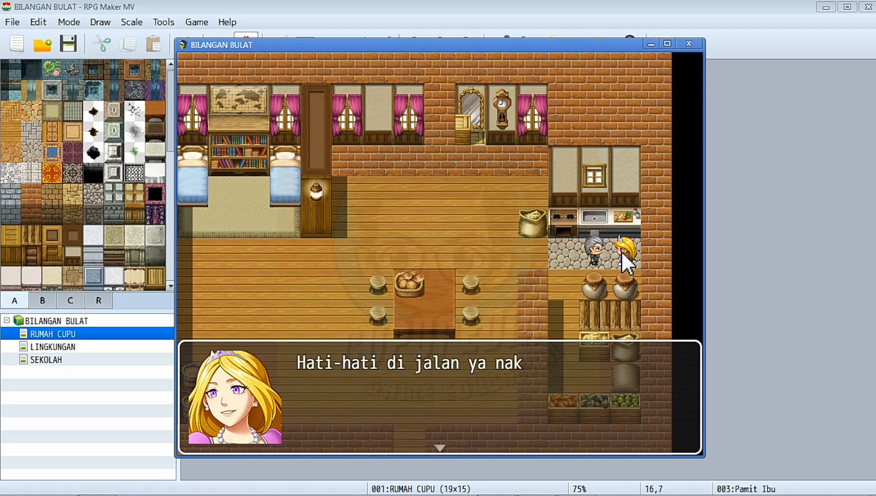
pyautogui.click(621, 251)
pyautogui.click(621, 251)
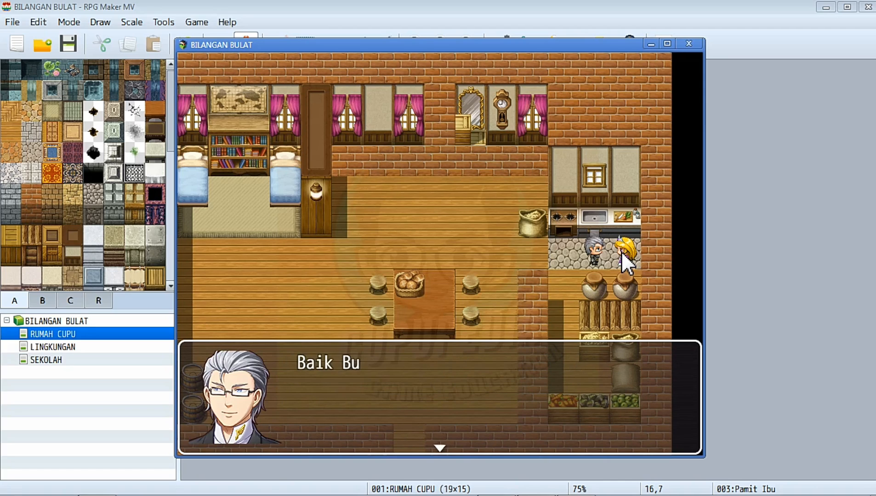
pyautogui.click(621, 251)
# Step: Talk to the mother again and replay the farewell dialogue through to its last message
pyautogui.click(621, 250)
pyautogui.click(506, 271)
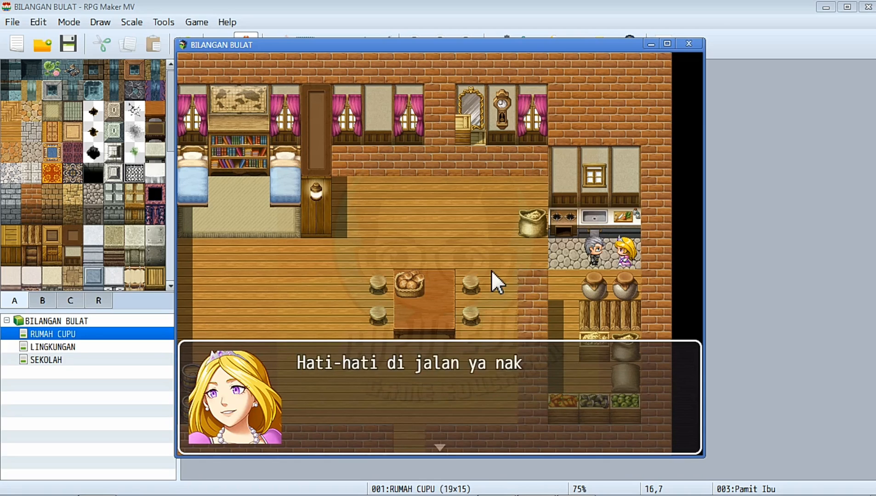
pyautogui.click(493, 272)
pyautogui.click(619, 255)
pyautogui.click(620, 255)
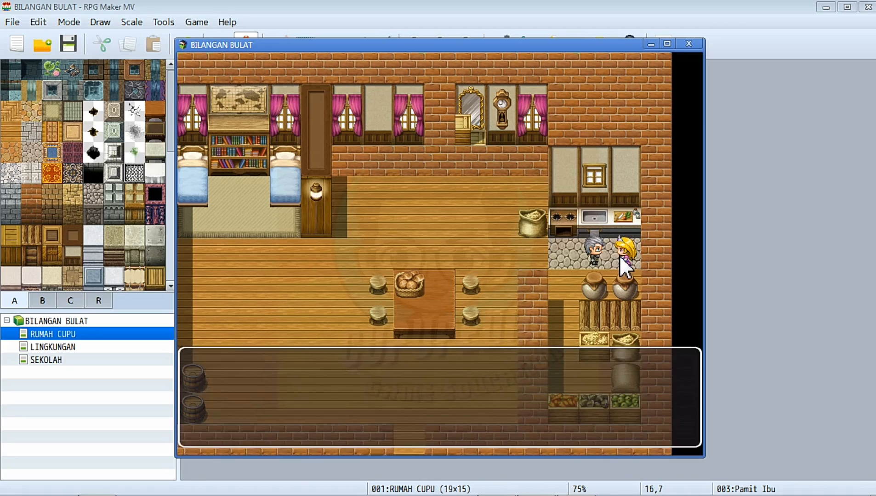
pyautogui.click(619, 256)
pyautogui.click(619, 255)
pyautogui.click(619, 255)
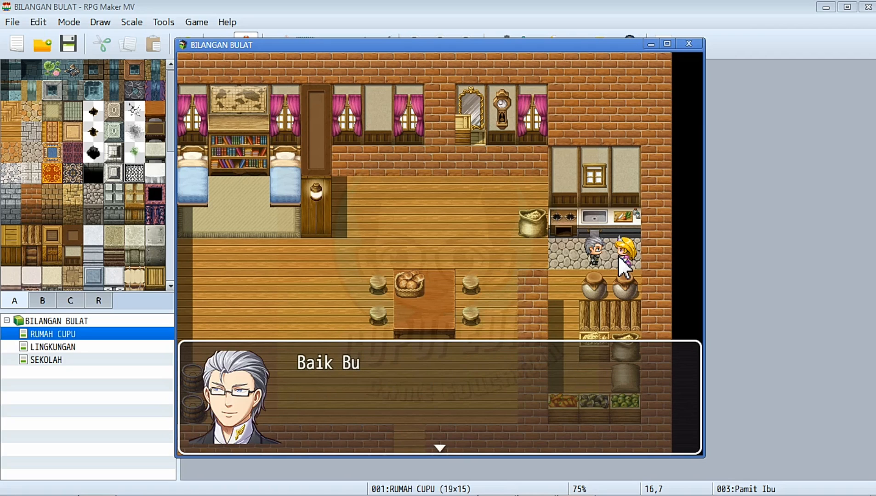
pyautogui.click(623, 267)
# Step: Walk the character to the exit door, test its message twice after the farewell, and close the playtest
pyautogui.click(501, 248)
pyautogui.click(369, 267)
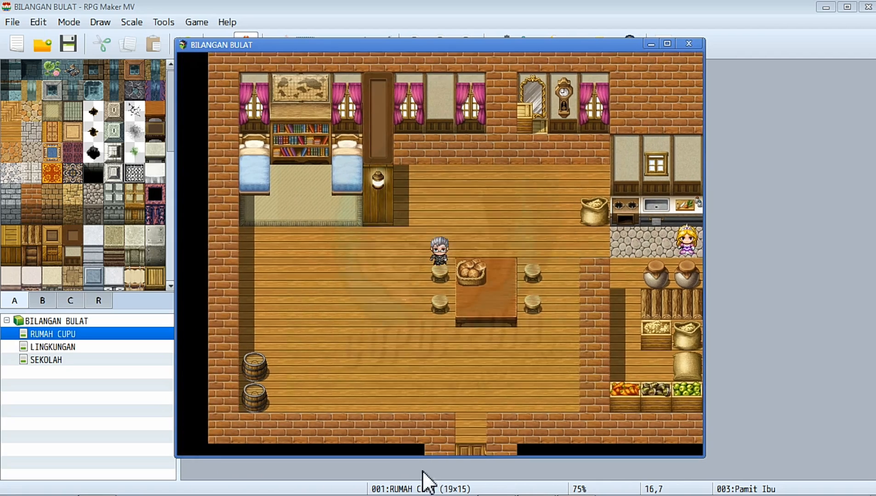
pyautogui.click(444, 434)
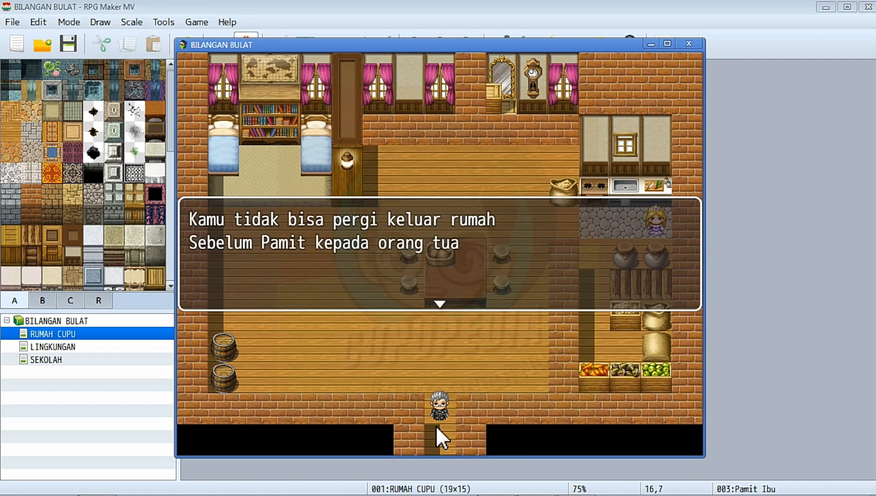
pyautogui.click(491, 363)
pyautogui.click(369, 355)
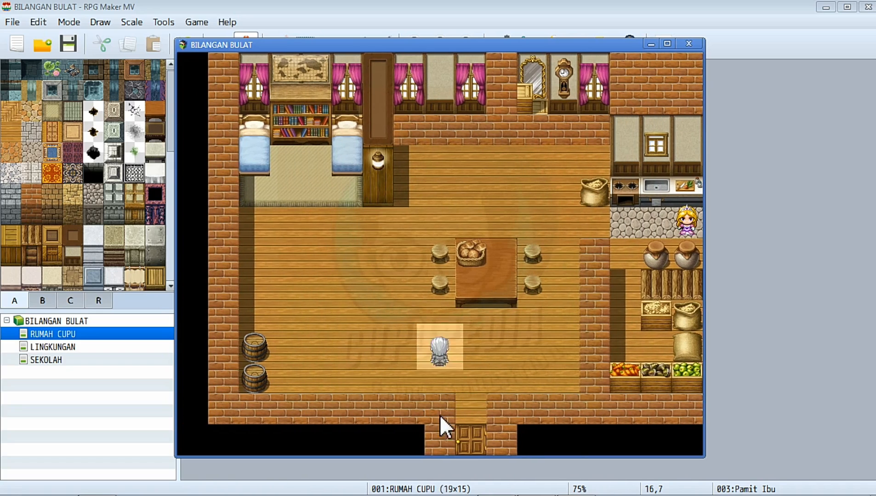
pyautogui.click(471, 444)
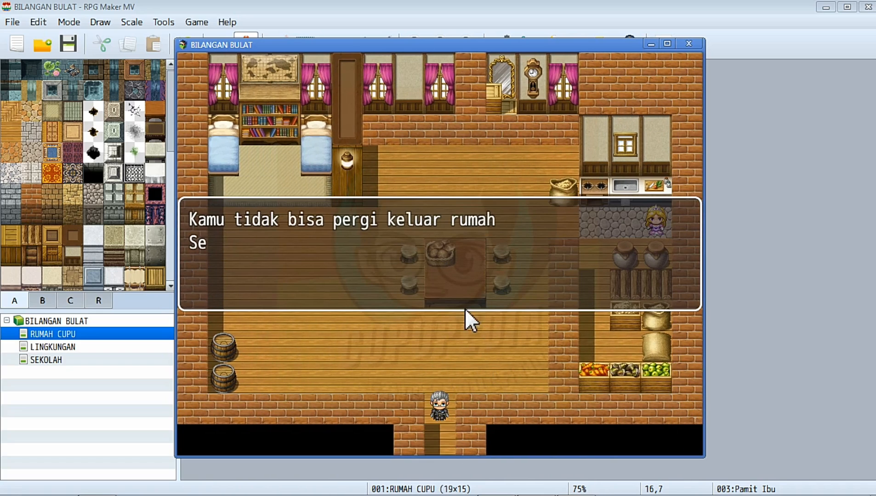
pyautogui.click(477, 332)
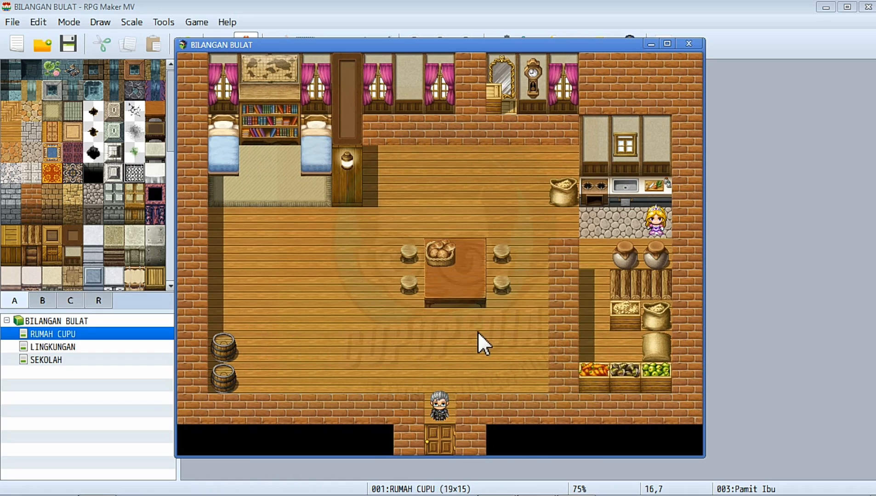
pyautogui.click(687, 43)
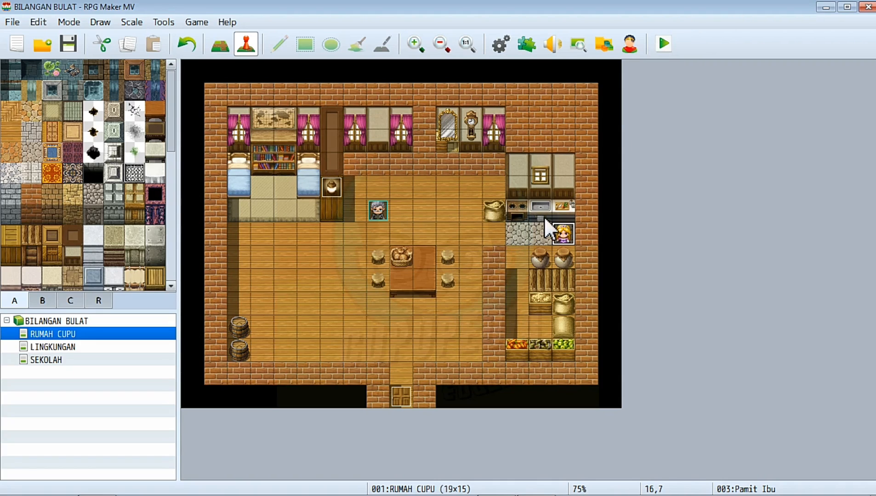
# Step: Add a Control Variables command at the end of the Pamit Ibu event that sets variable 0001 to the constant 1
pyautogui.doubleClick(570, 231)
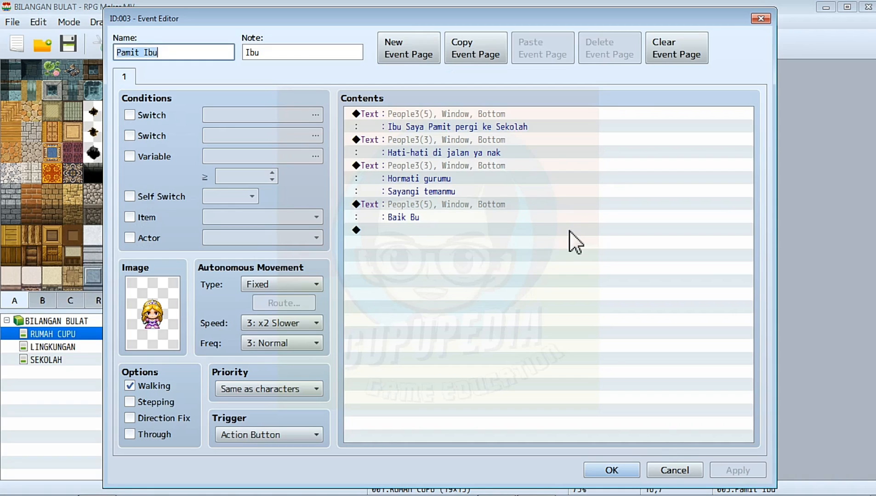
pyautogui.doubleClick(405, 231)
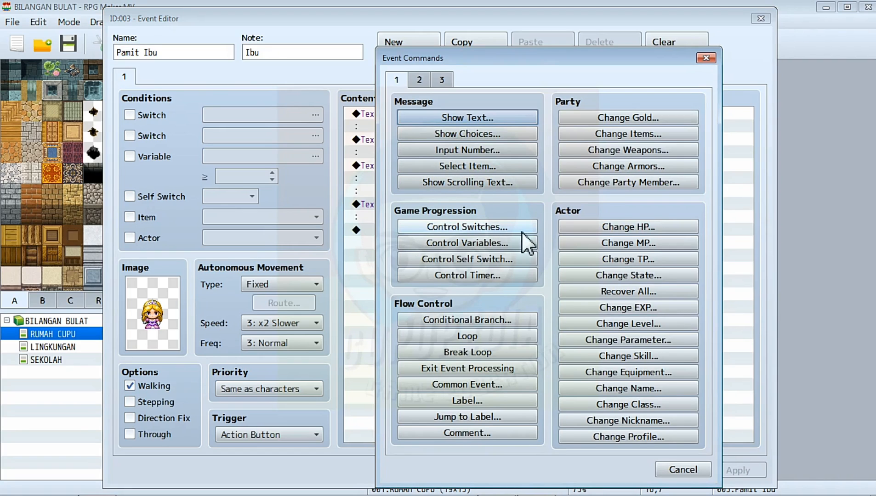
pyautogui.click(500, 242)
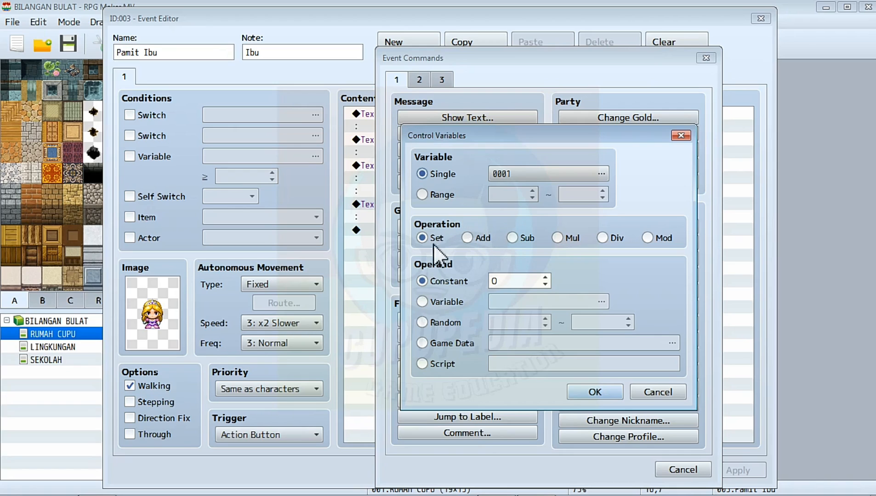
pyautogui.click(520, 281)
pyautogui.write('1')
pyautogui.click(602, 387)
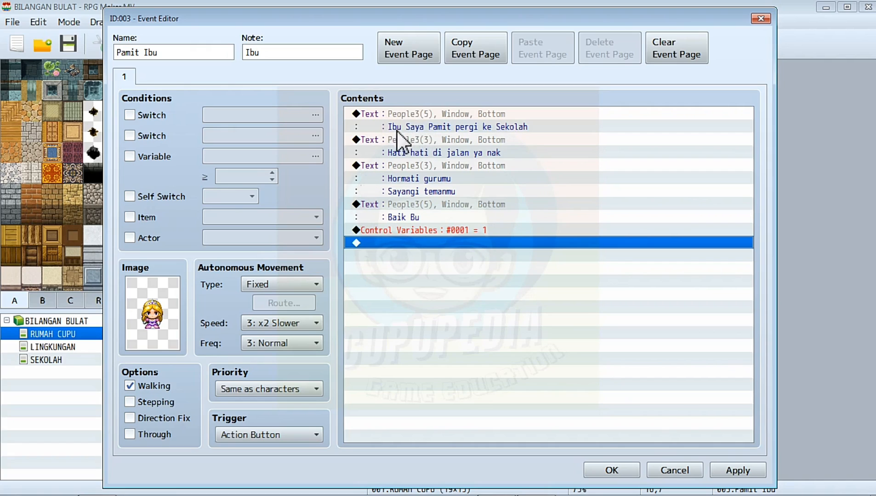
# Step: Name variable 0001 "Pamit" through the Control Variables command and confirm the Pamit Ibu event
pyautogui.click(407, 229)
pyautogui.rightClick(406, 229)
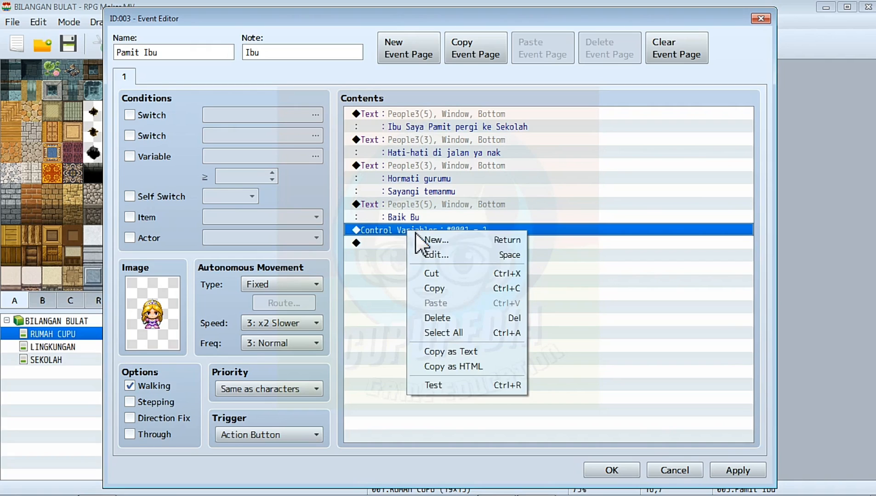
pyautogui.click(432, 252)
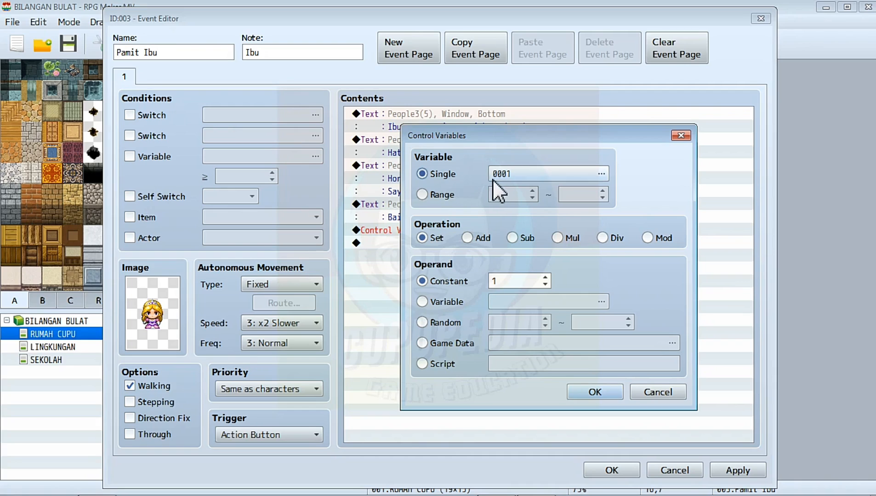
pyautogui.click(595, 173)
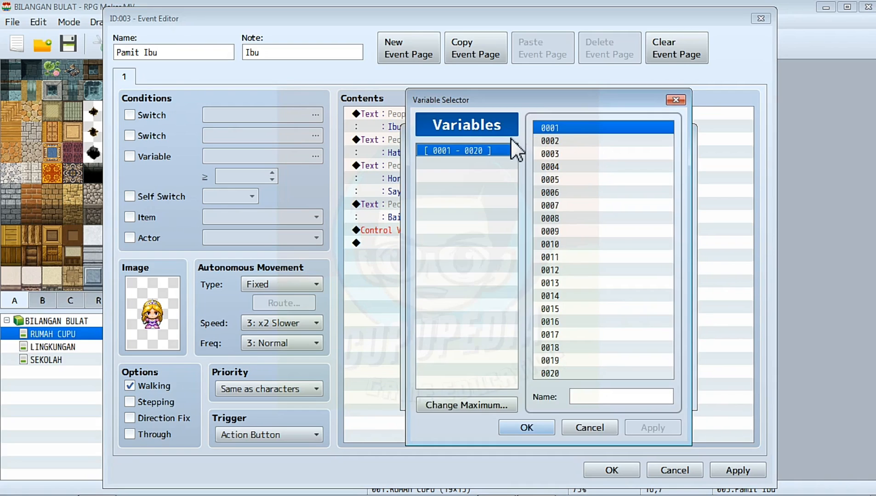
pyautogui.click(600, 396)
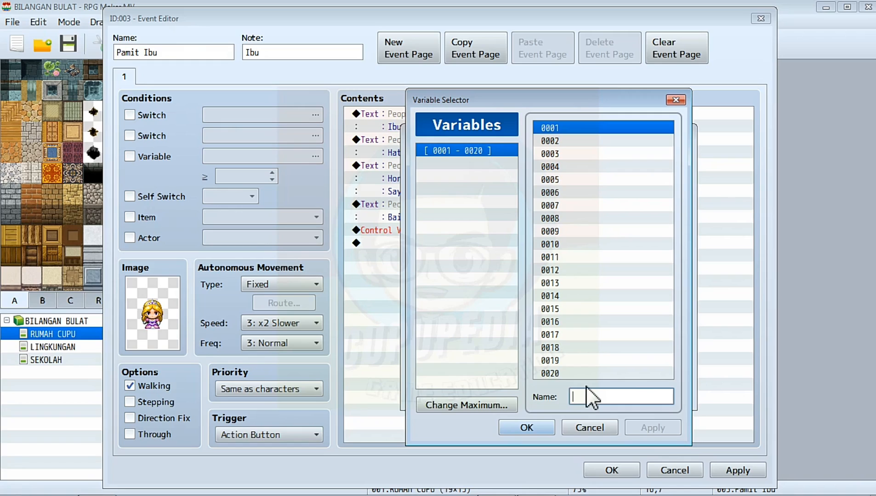
pyautogui.write('Pamit')
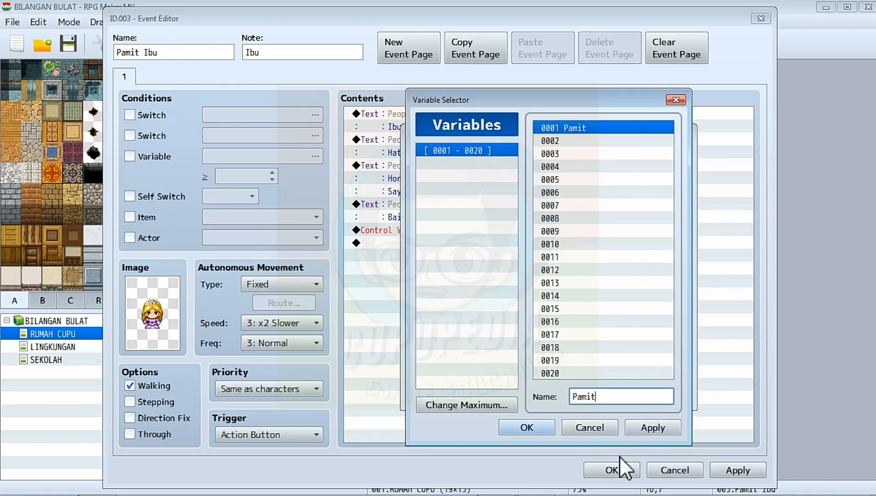
pyautogui.click(655, 432)
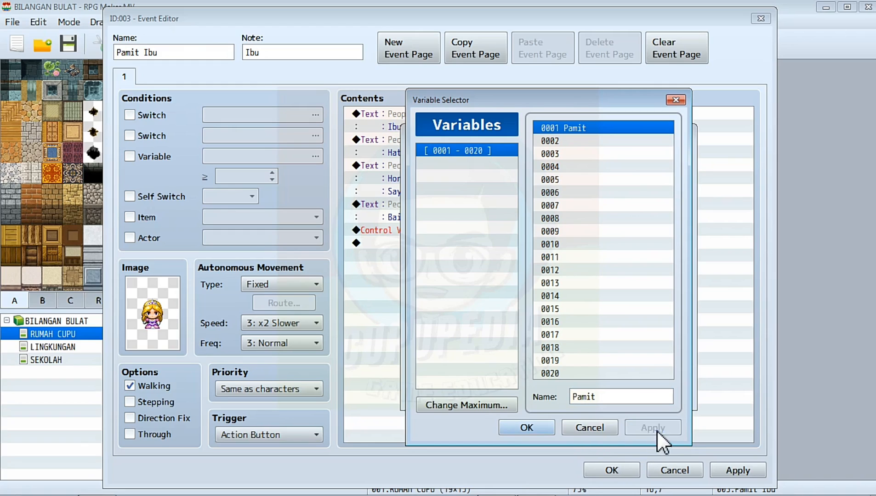
pyautogui.click(527, 427)
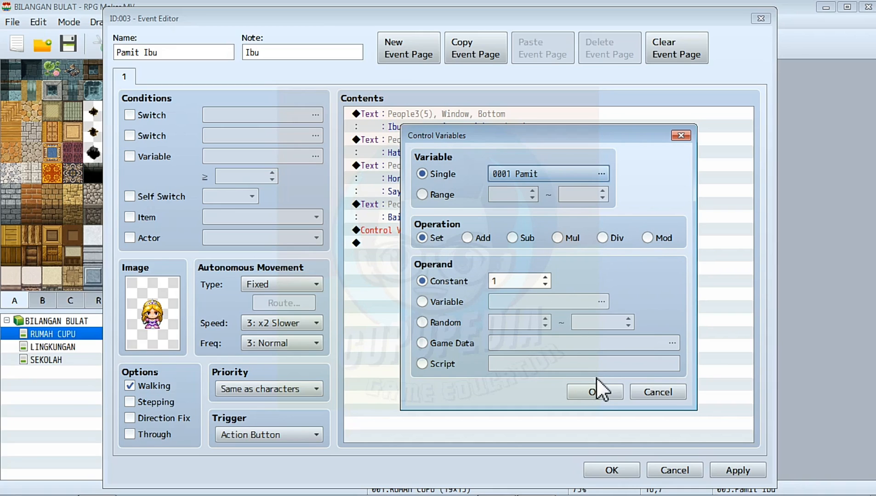
pyautogui.click(592, 392)
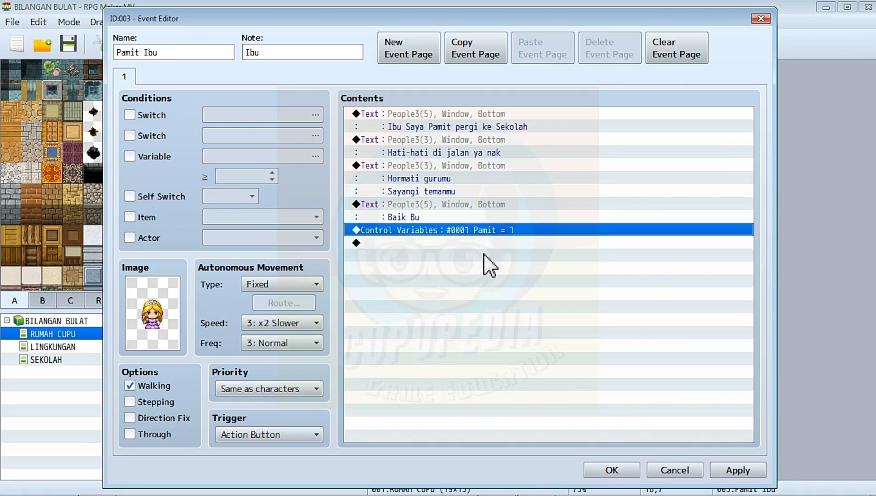
pyautogui.click(483, 254)
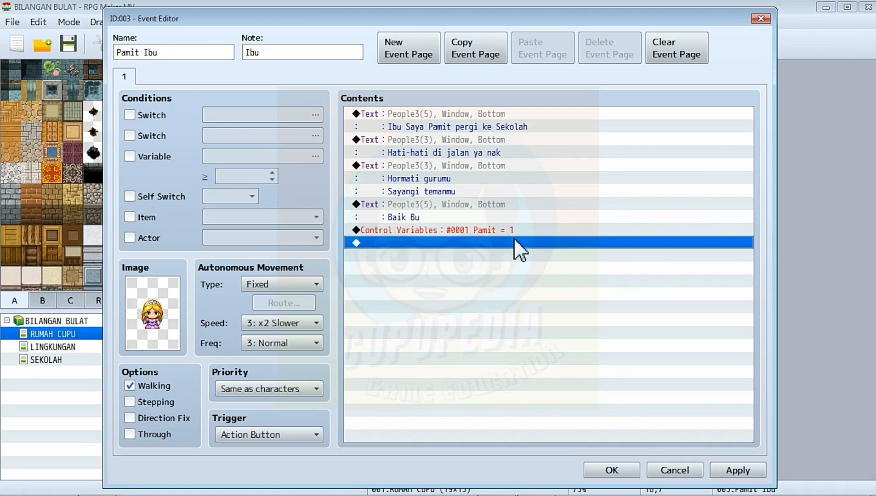
pyautogui.click(626, 464)
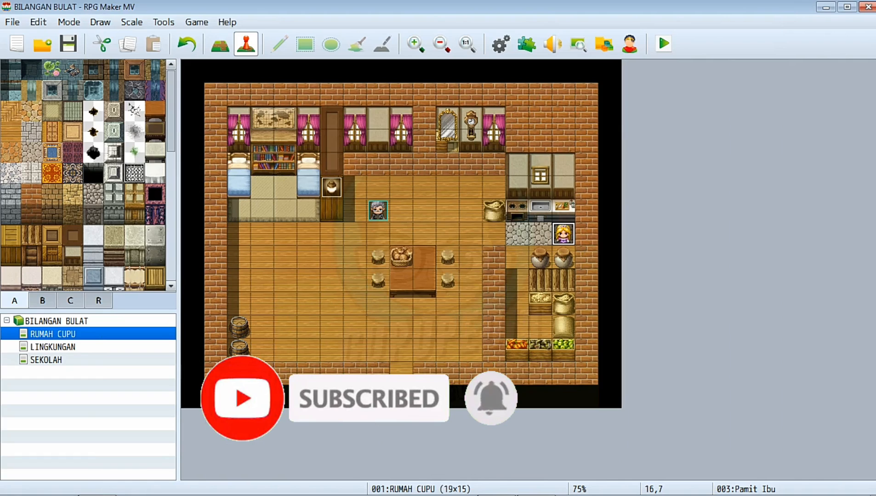
# Step: Add a Conditional Branch to the Buka Pintu door event that checks whether variable 0001 Pamit equals the constant 0
pyautogui.doubleClick(401, 373)
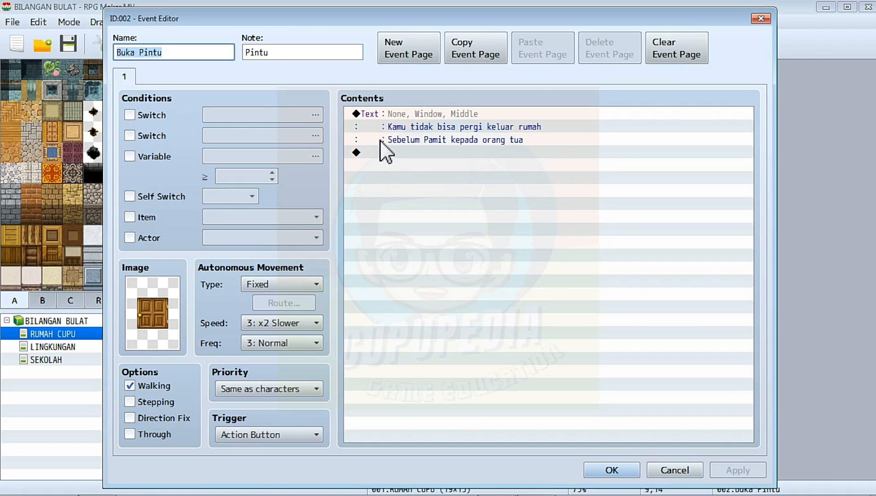
pyautogui.doubleClick(385, 152)
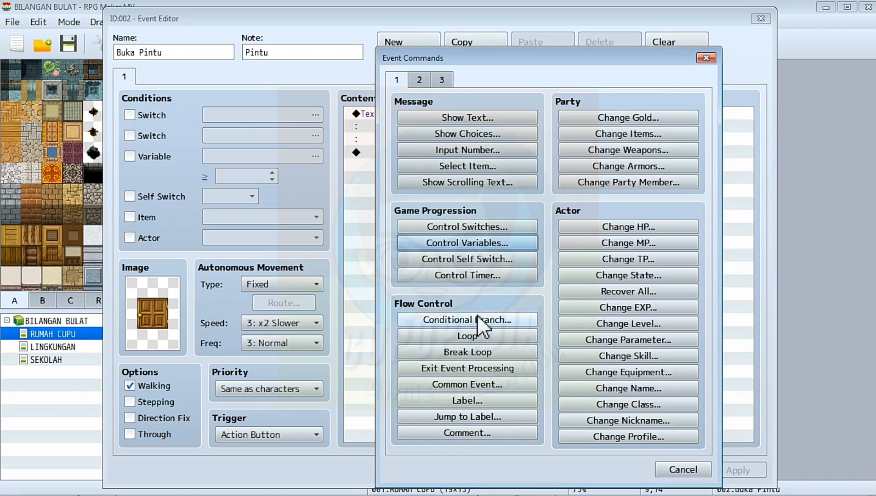
pyautogui.click(476, 318)
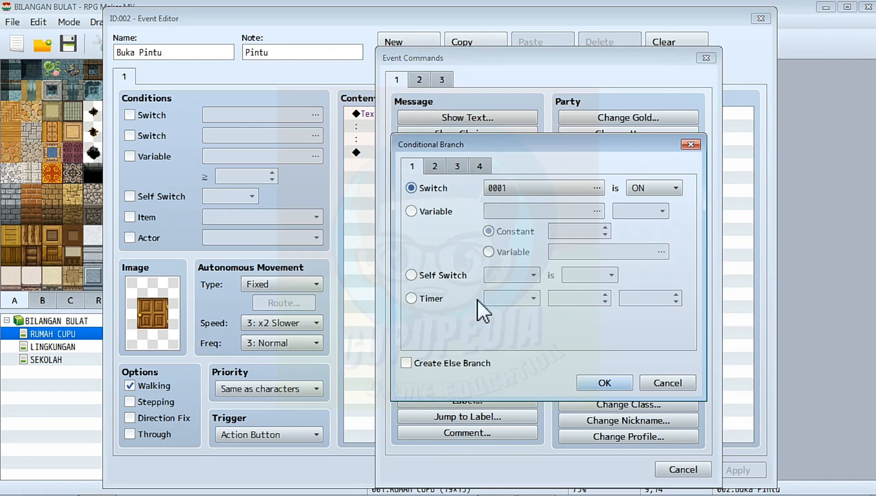
pyautogui.click(440, 217)
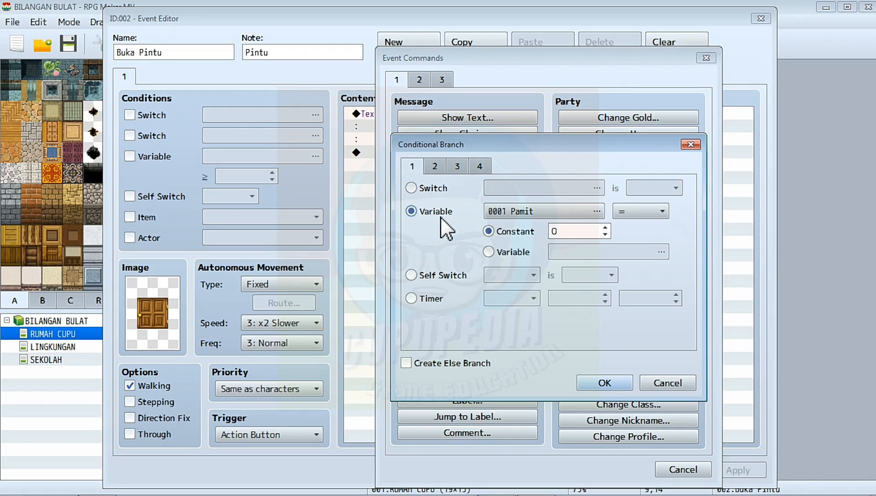
pyautogui.click(572, 232)
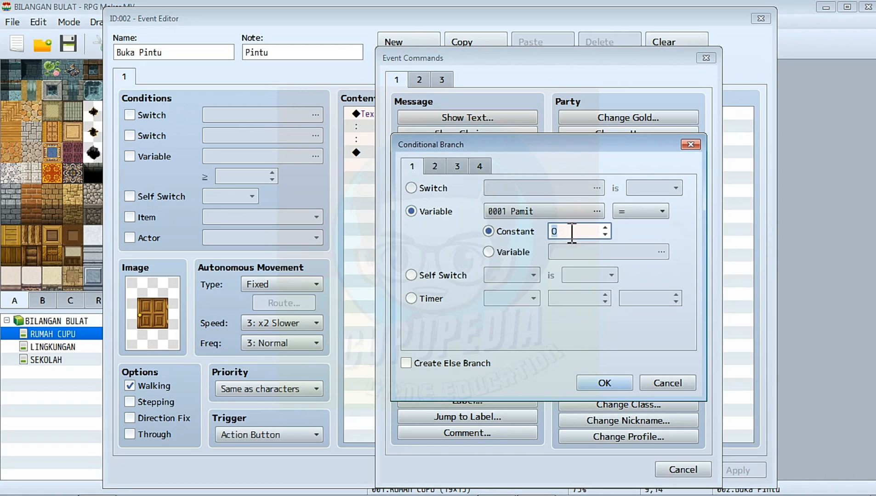
pyautogui.click(565, 217)
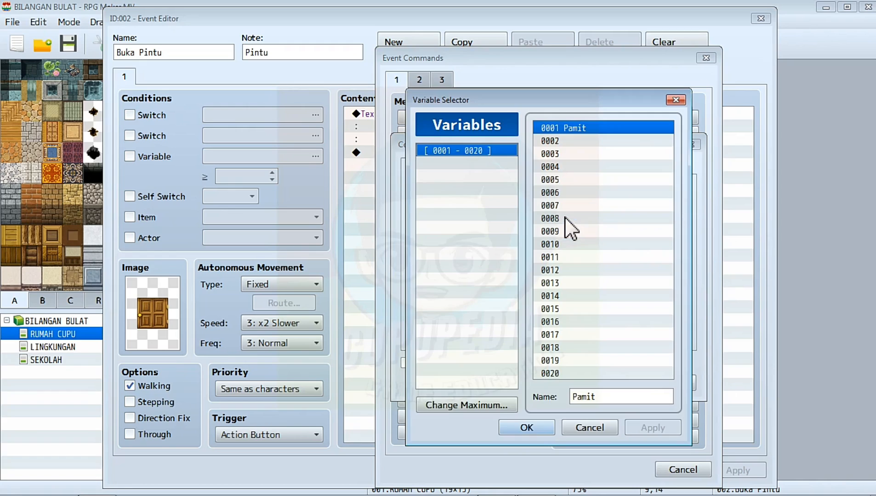
pyautogui.click(527, 429)
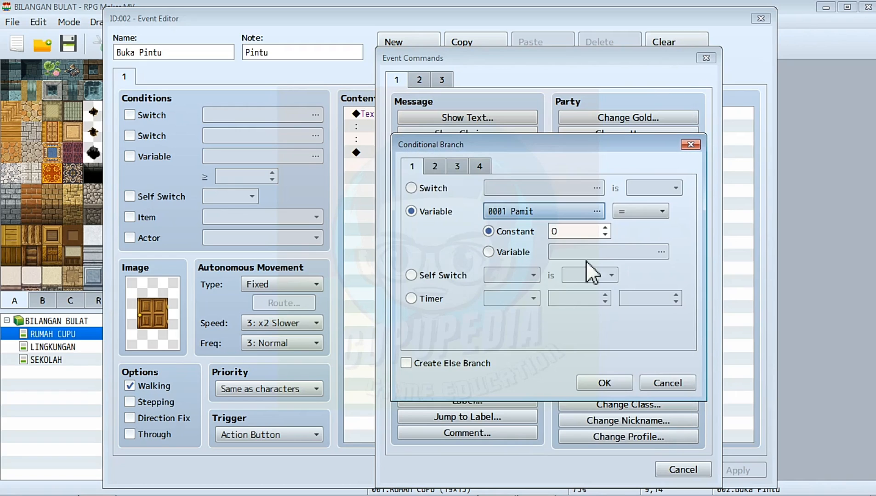
pyautogui.click(634, 218)
pyautogui.click(635, 225)
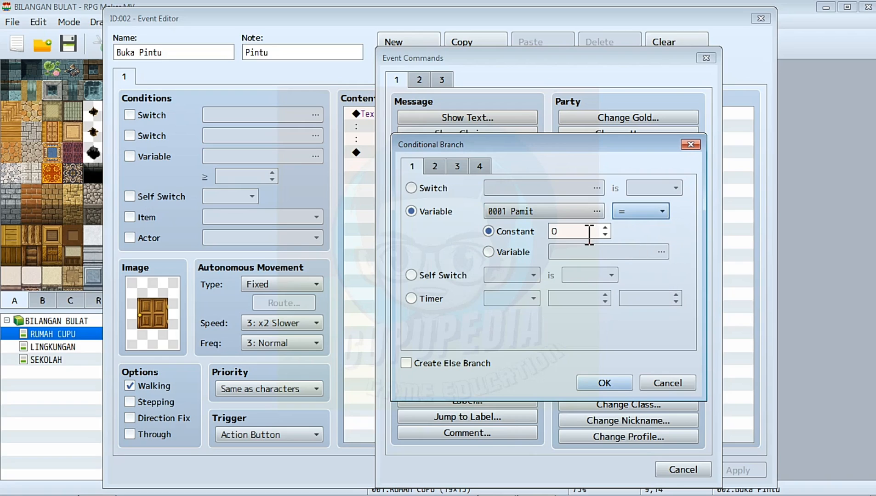
pyautogui.click(605, 383)
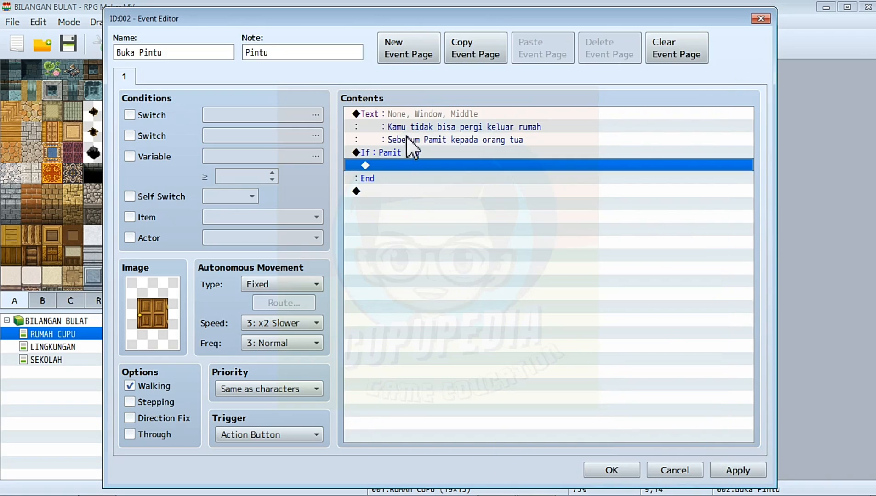
# Step: Move the door's existing two-line text message inside the Pamit = 0 branch
pyautogui.click(410, 116)
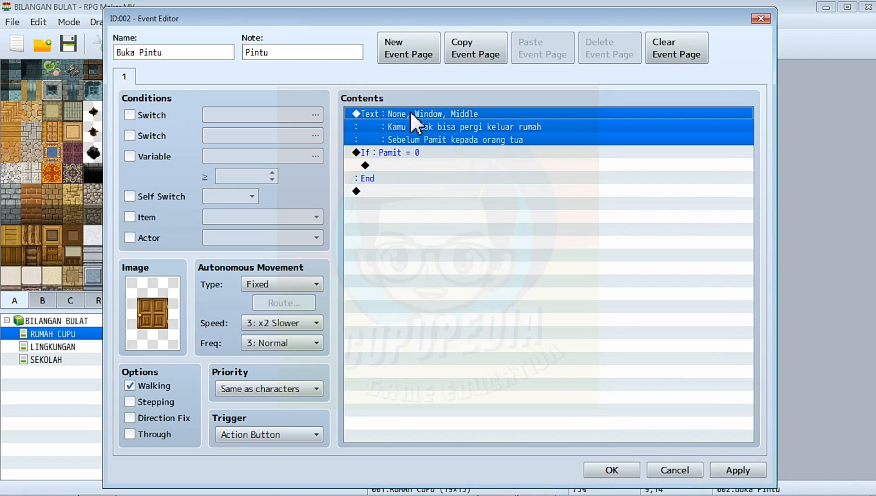
pyautogui.rightClick(410, 112)
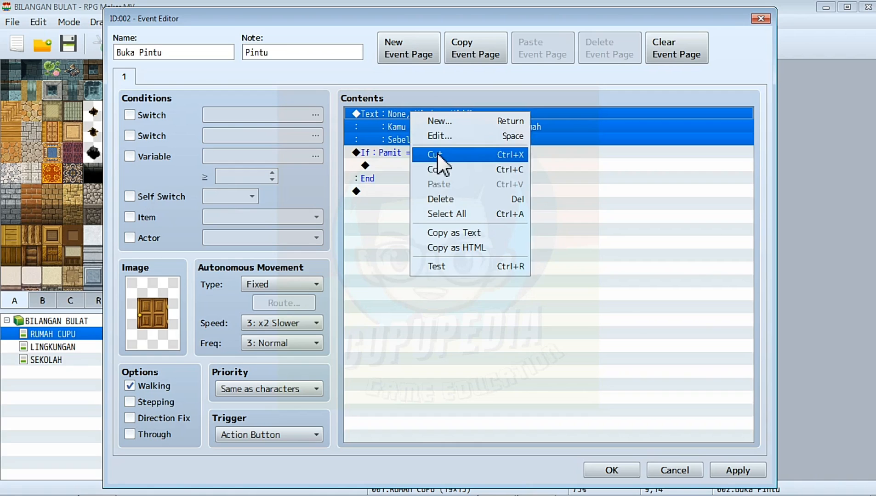
pyautogui.click(437, 153)
pyautogui.click(407, 127)
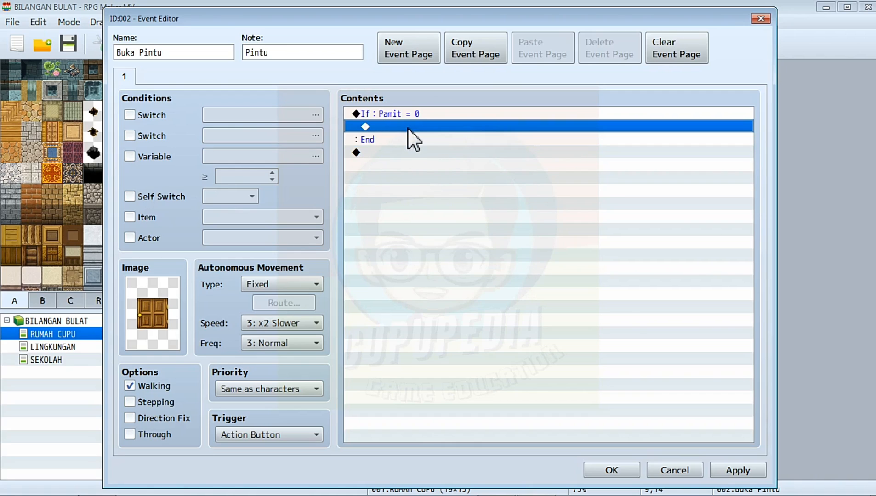
pyautogui.rightClick(408, 128)
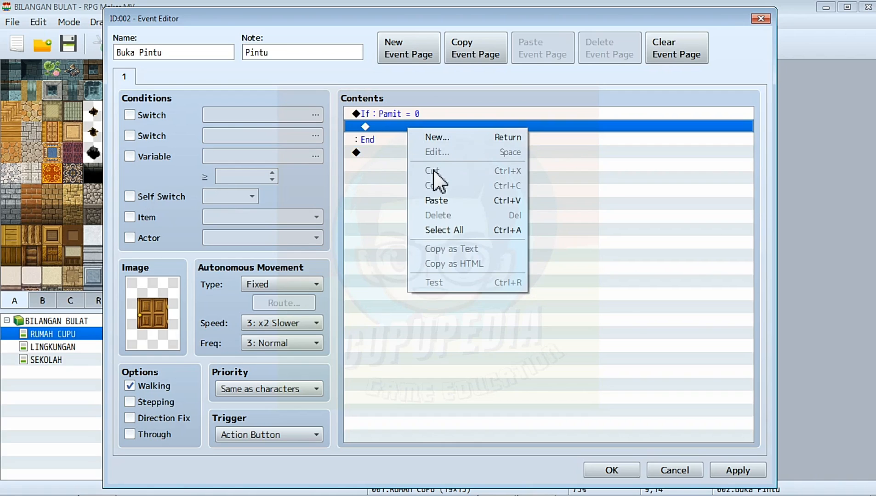
pyautogui.click(441, 200)
pyautogui.press('Down')
pyautogui.press('Down')
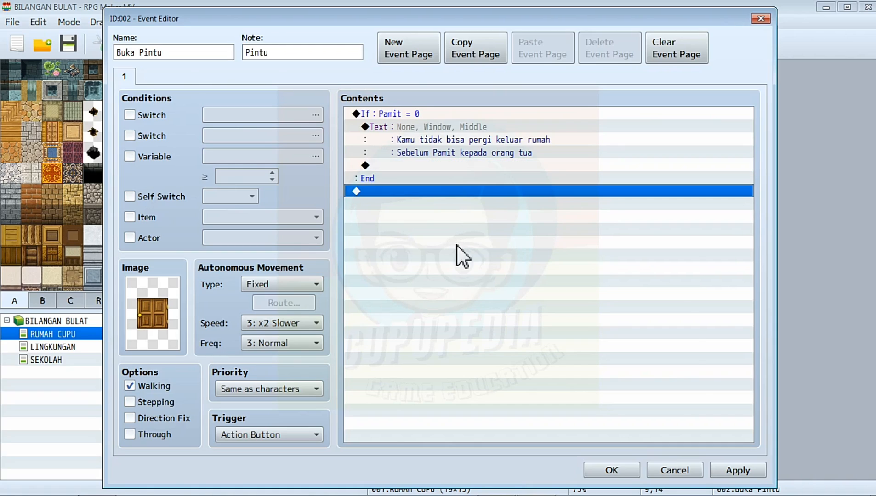
# Step: Add a second Conditional Branch below the first that checks whether variable 0001 Pamit equals the constant 1
pyautogui.rightClick(386, 190)
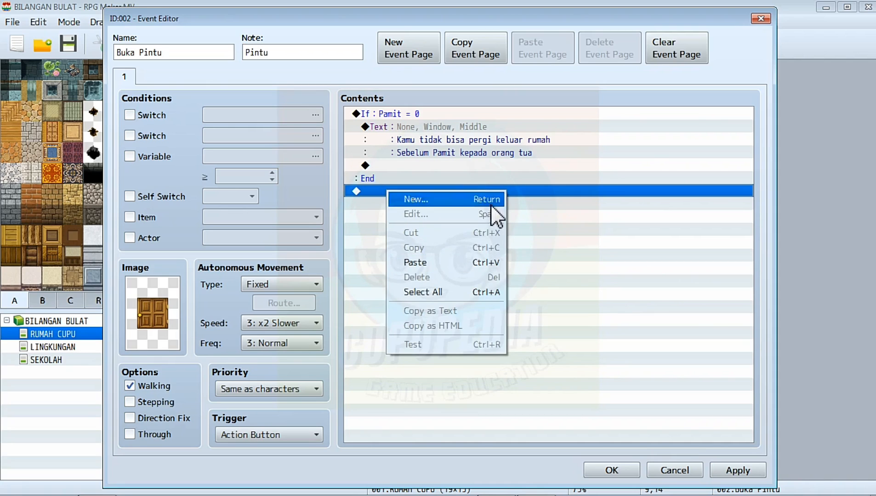
pyautogui.click(568, 236)
pyautogui.doubleClick(449, 193)
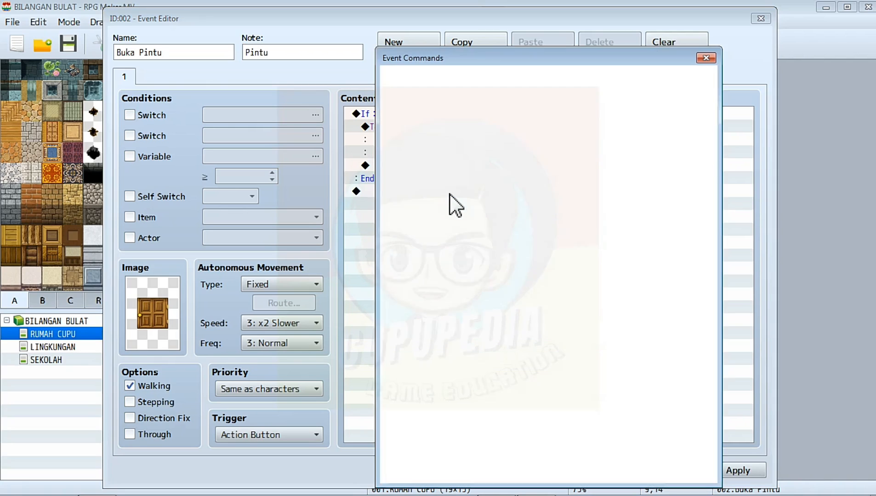
pyautogui.click(481, 319)
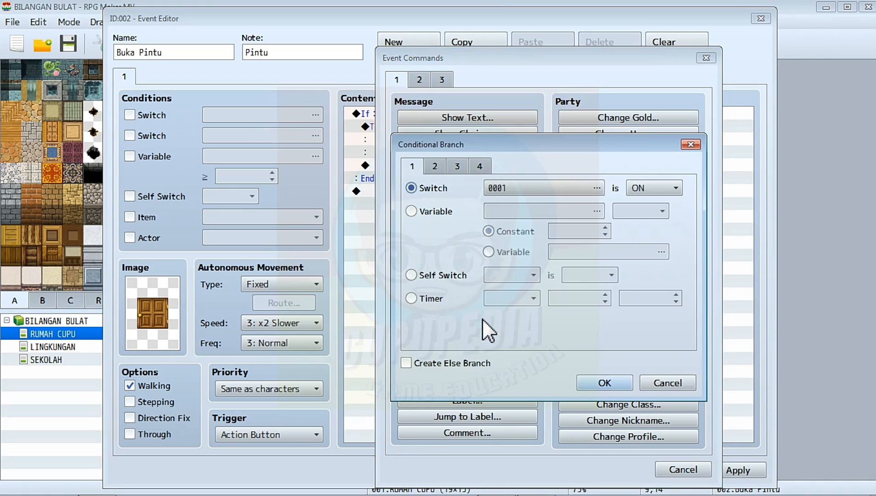
pyautogui.click(415, 211)
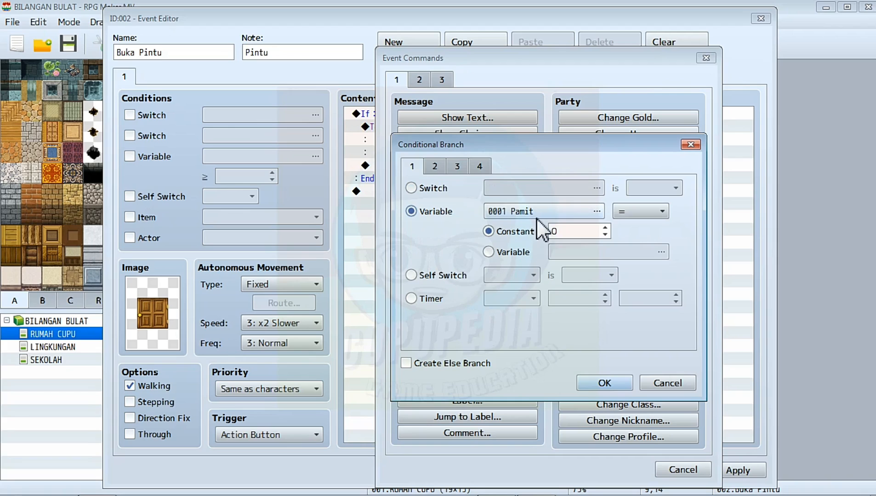
pyautogui.click(560, 231)
pyautogui.write('1')
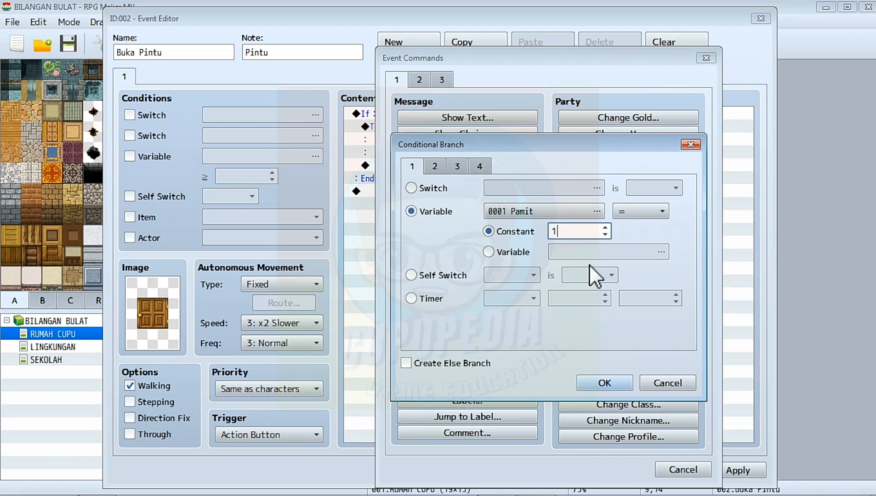
pyautogui.click(590, 381)
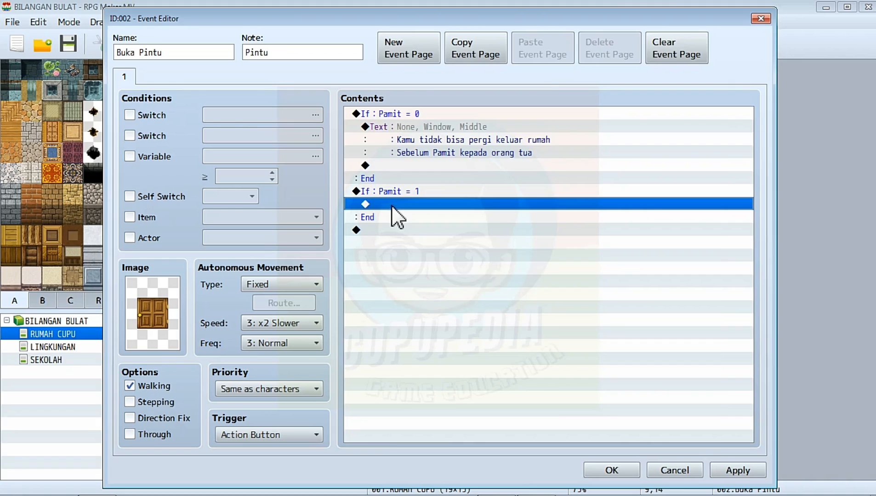
# Step: Add a Show Text message reading "Kamu adalahanak yang baik" inside the Pamit = 1 branch
pyautogui.doubleClick(391, 205)
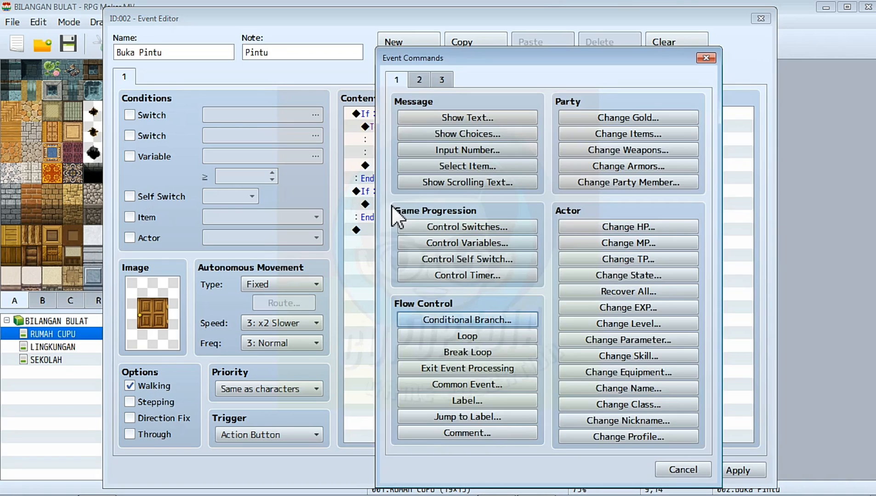
pyautogui.click(449, 120)
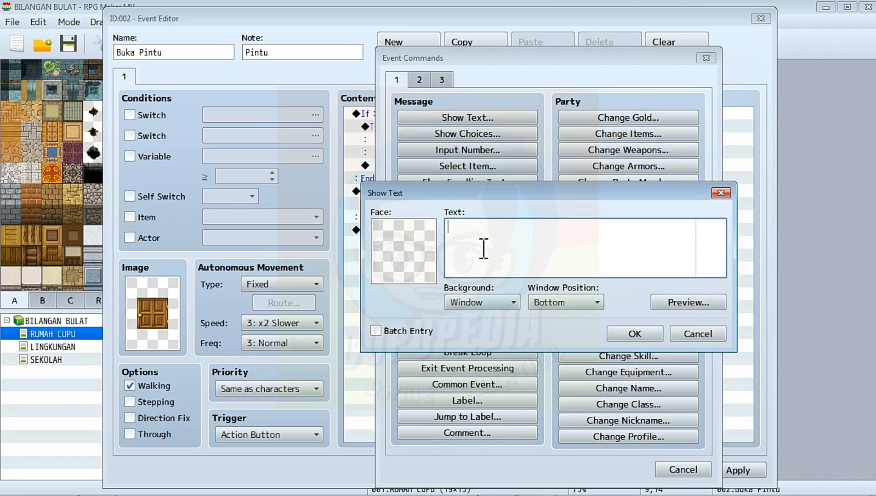
pyautogui.write('Kamu anak yang baik')
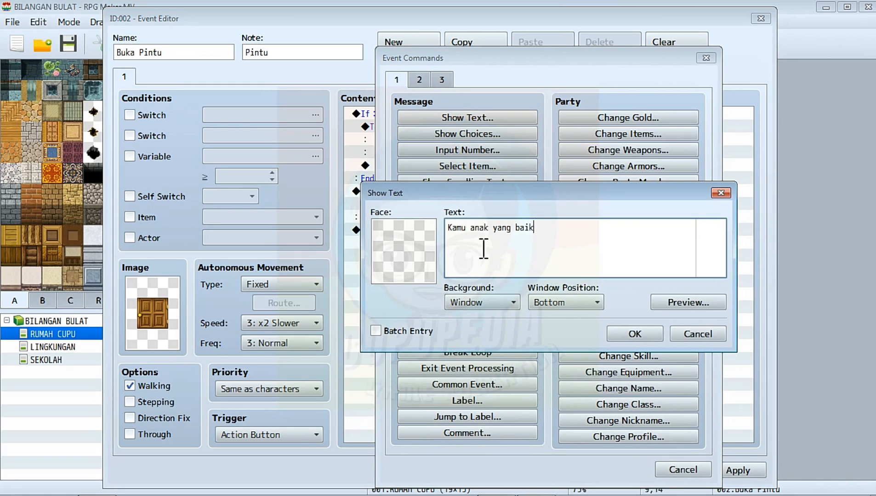
pyautogui.click(425, 261)
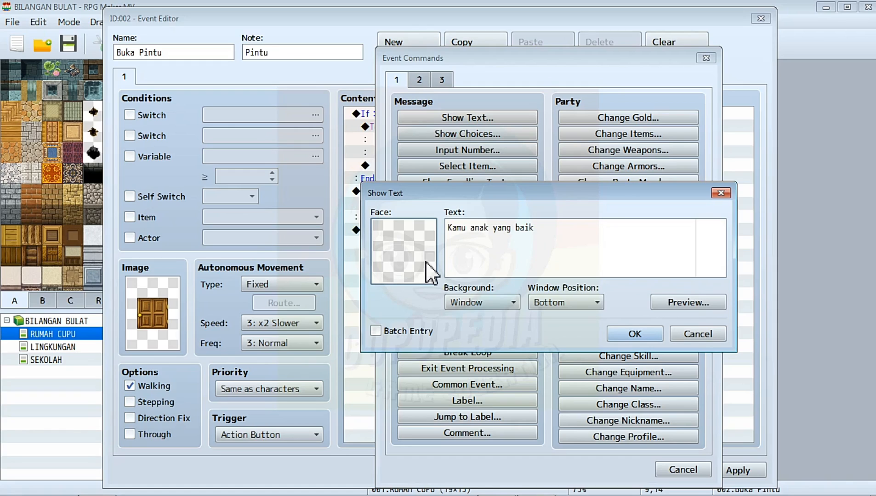
pyautogui.click(625, 337)
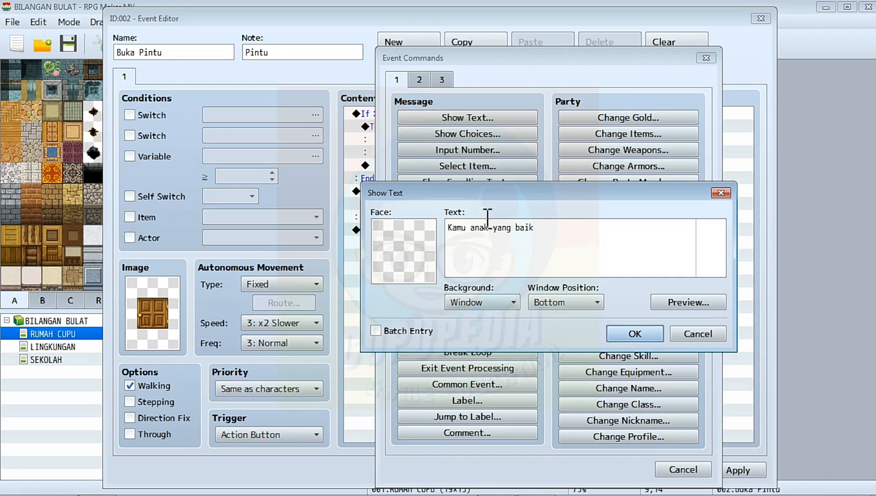
pyautogui.click(468, 228)
pyautogui.write('adalah')
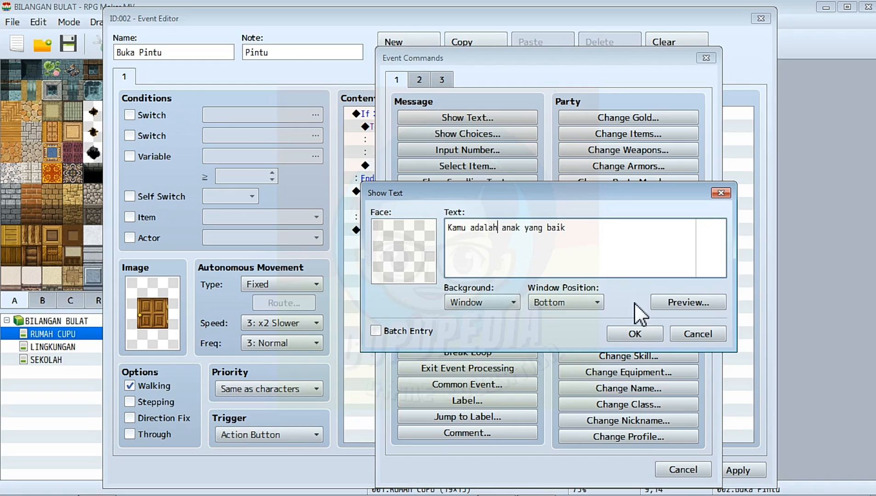
pyautogui.press('Delete')
pyautogui.click(650, 332)
# Step: Add a second message, "Pintu sudah dapat di buka", to the Pamit = 1 branch and confirm the door event
pyautogui.doubleClick(450, 228)
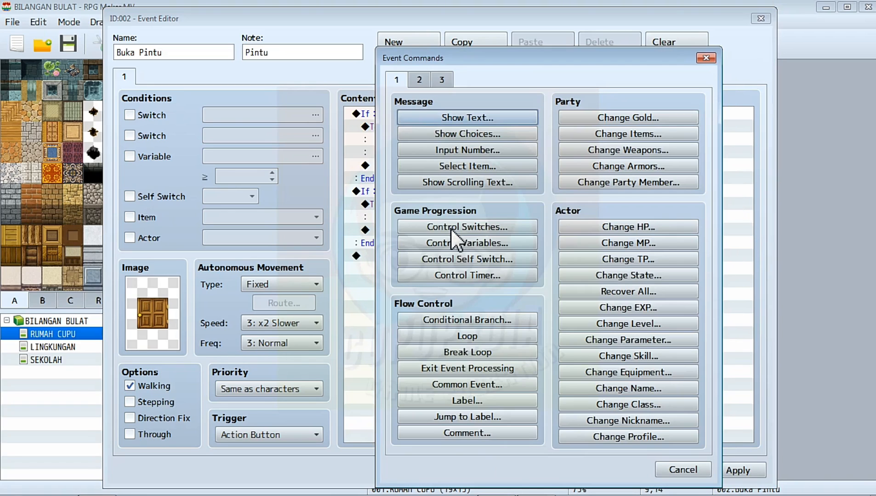
pyautogui.click(450, 228)
pyautogui.click(622, 328)
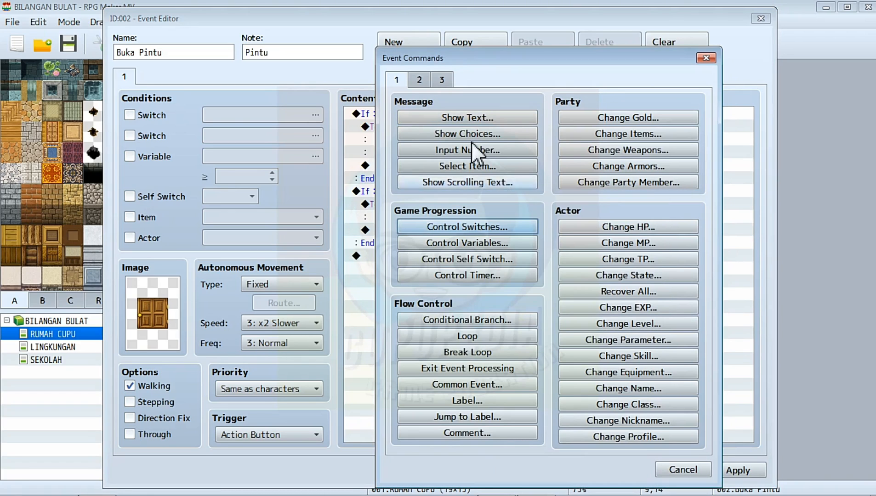
pyautogui.click(465, 118)
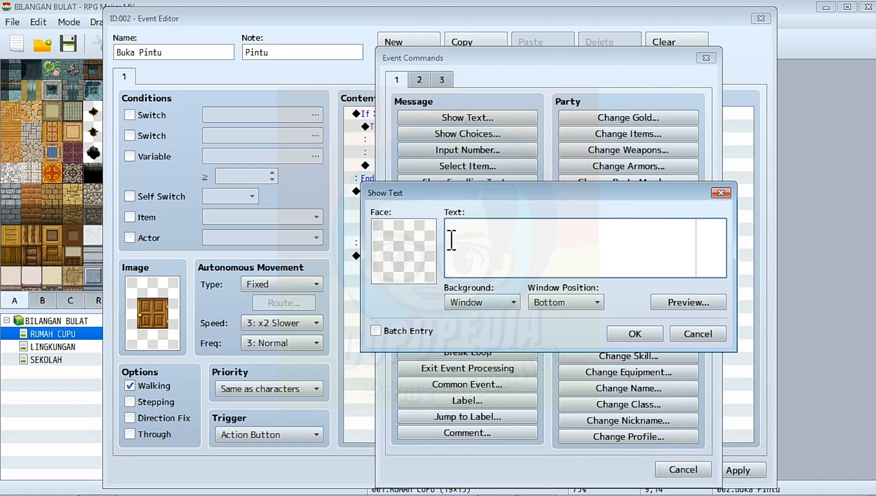
pyautogui.write('Pintu sudah dapat di buka')
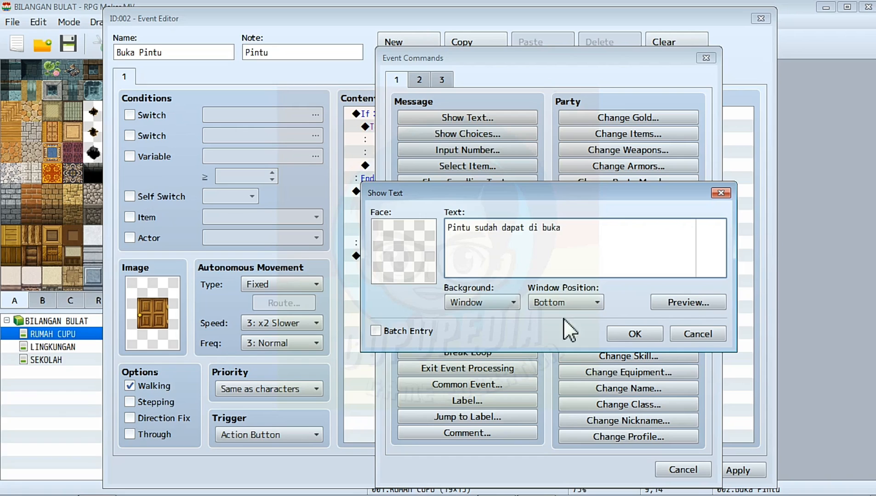
pyautogui.click(637, 333)
pyautogui.click(731, 469)
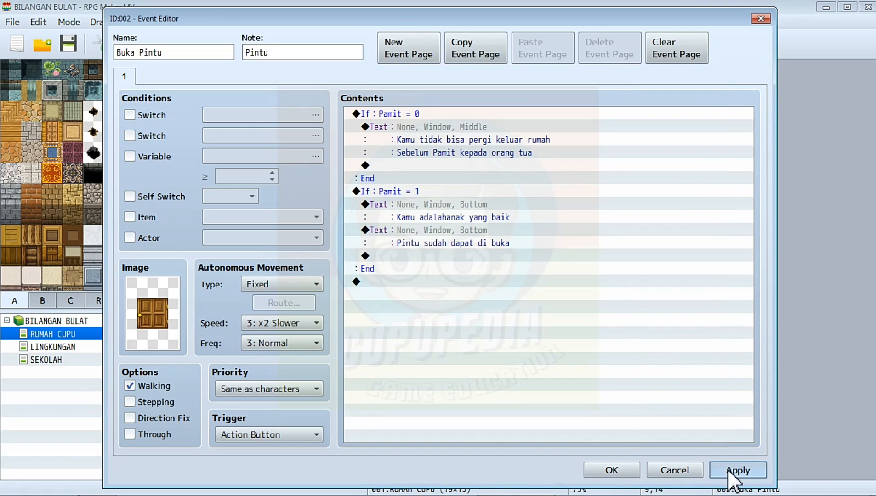
pyautogui.click(617, 468)
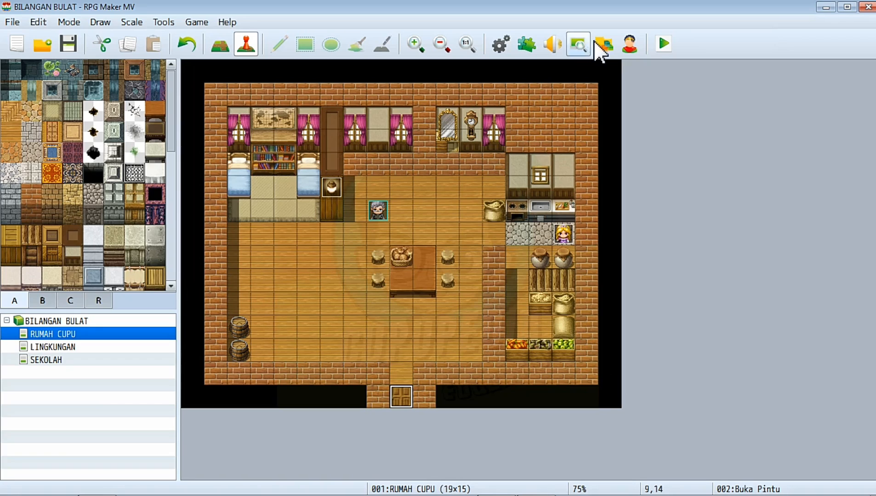
# Step: Save the game changes, start a playtest, and walk to the door to check its message without saying farewell first
pyautogui.click(657, 38)
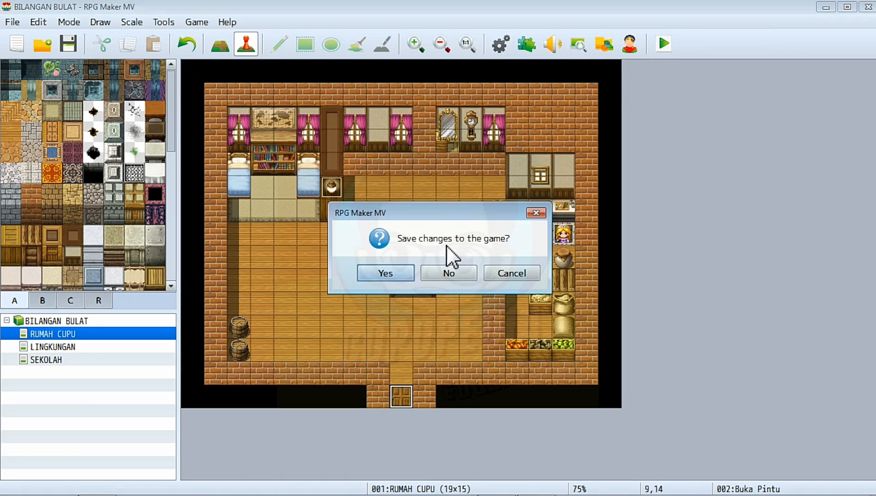
pyautogui.click(394, 271)
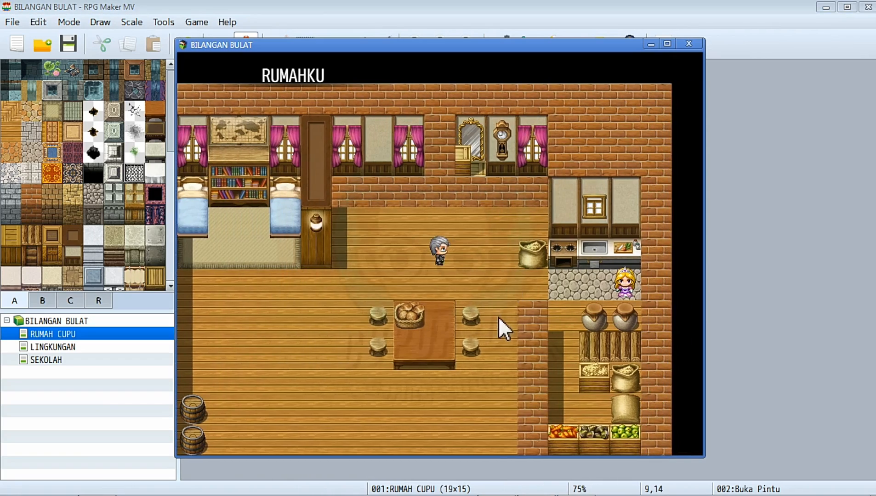
pyautogui.click(473, 396)
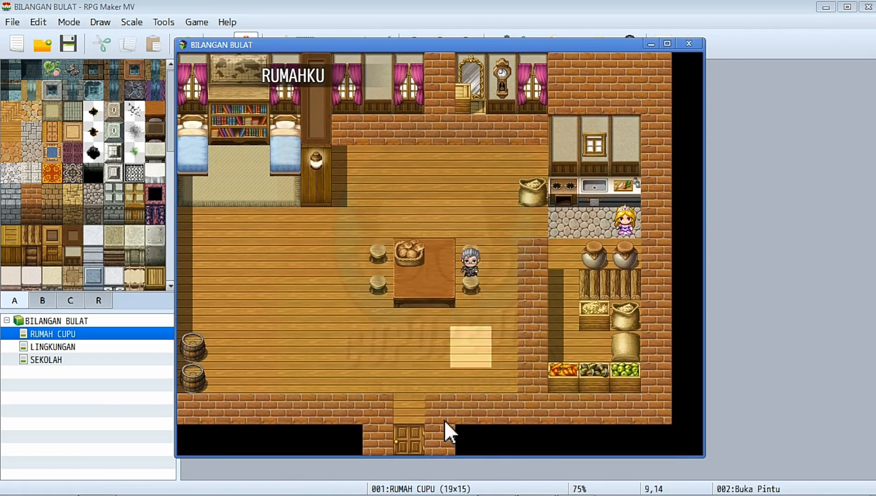
pyautogui.click(413, 377)
pyautogui.click(436, 431)
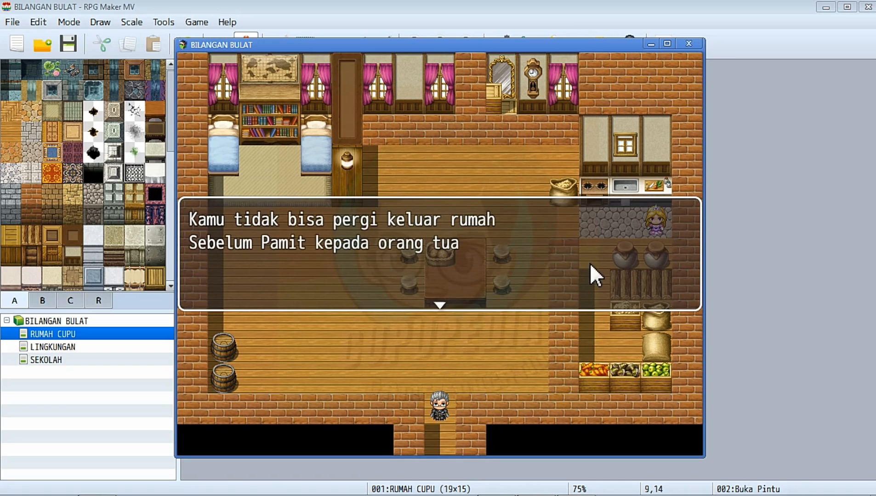
pyautogui.click(438, 351)
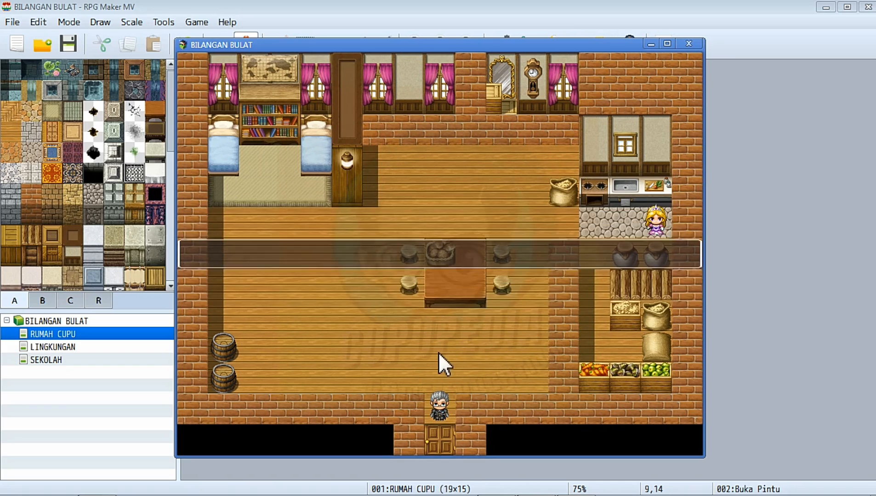
# Step: Walk the character to the mother in the kitchen and play through the whole farewell dialogue
pyautogui.click(377, 342)
pyautogui.click(371, 328)
pyautogui.click(371, 261)
pyautogui.click(453, 223)
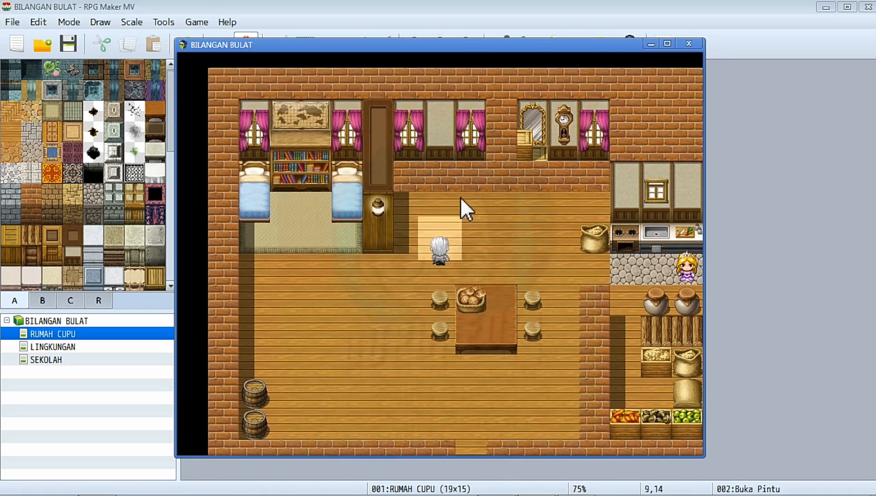
pyautogui.click(460, 197)
pyautogui.click(503, 256)
pyautogui.click(528, 279)
pyautogui.click(631, 255)
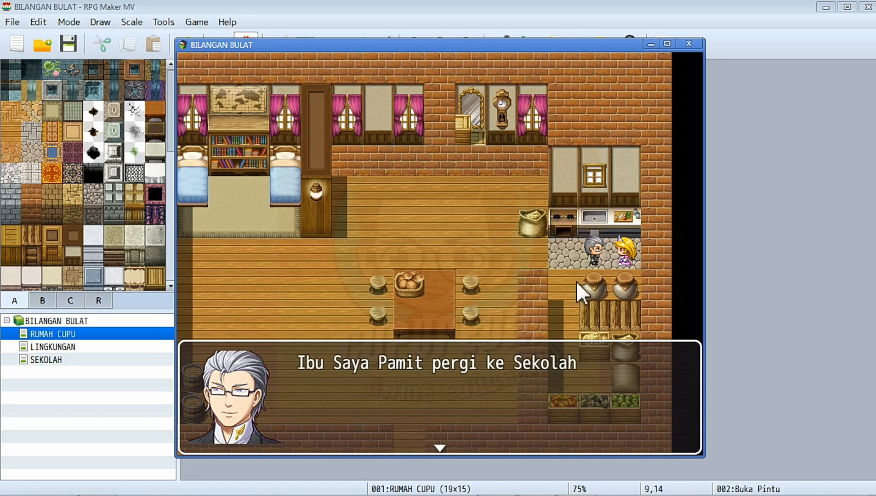
pyautogui.click(619, 252)
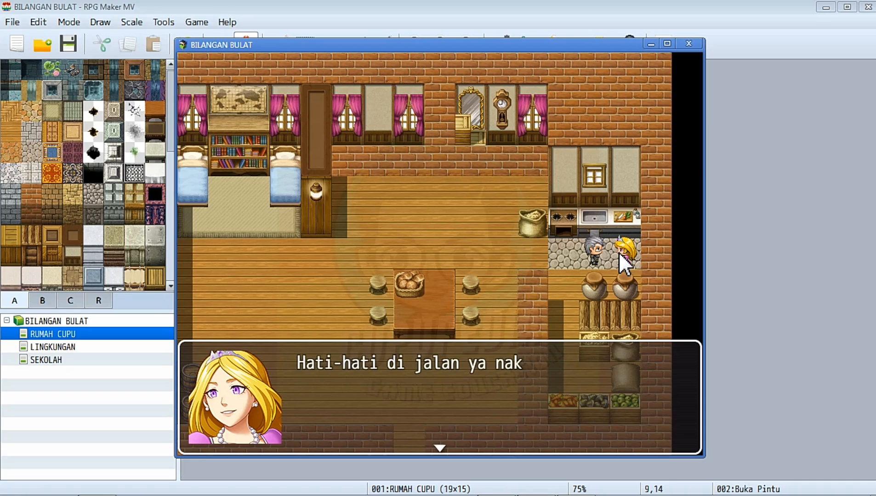
pyautogui.click(619, 252)
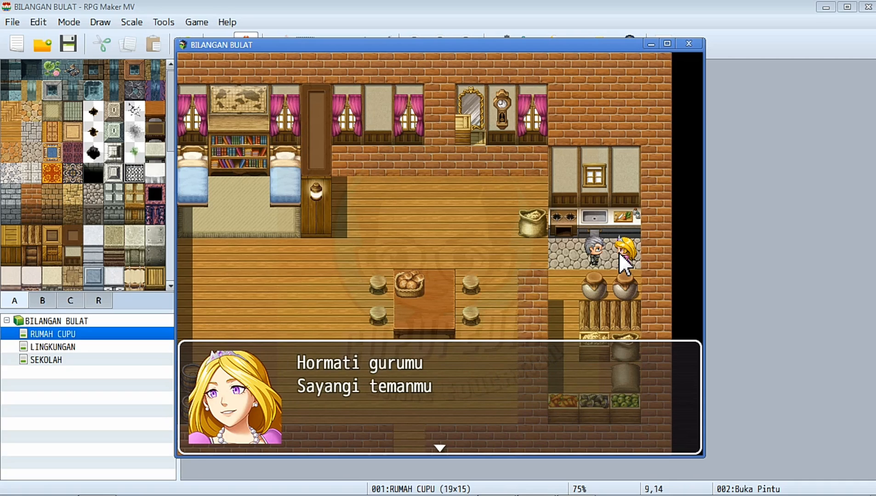
pyautogui.click(619, 252)
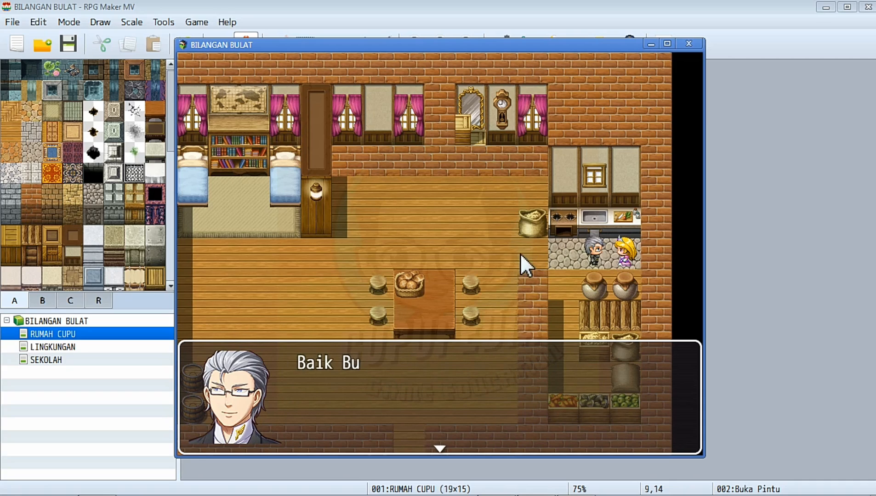
pyautogui.click(502, 251)
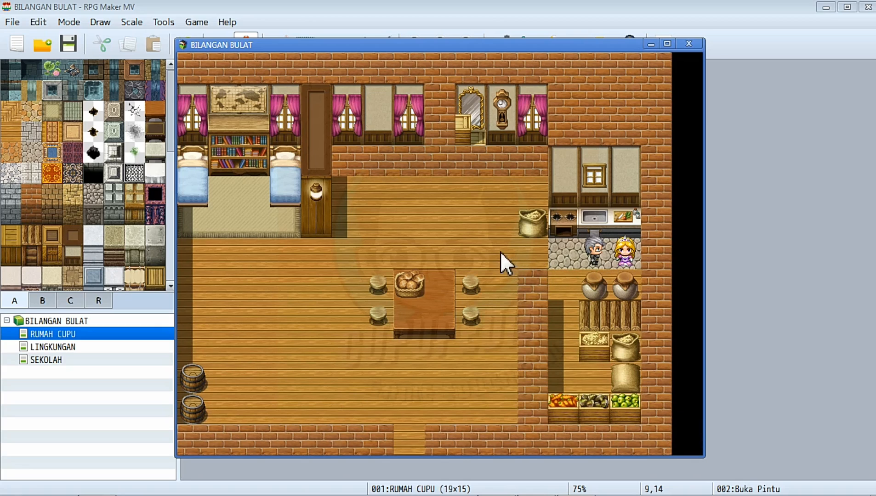
# Step: Talk to the mother again, replay the farewell dialogue, and walk away from the kitchen
pyautogui.click(500, 251)
pyautogui.click(531, 250)
pyautogui.click(619, 250)
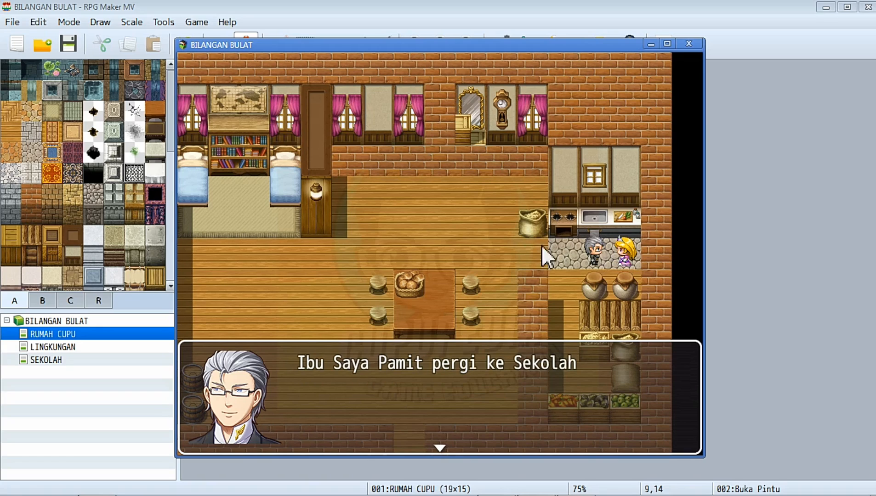
pyautogui.click(516, 249)
pyautogui.click(470, 256)
pyautogui.click(469, 255)
pyautogui.click(469, 254)
pyautogui.click(468, 254)
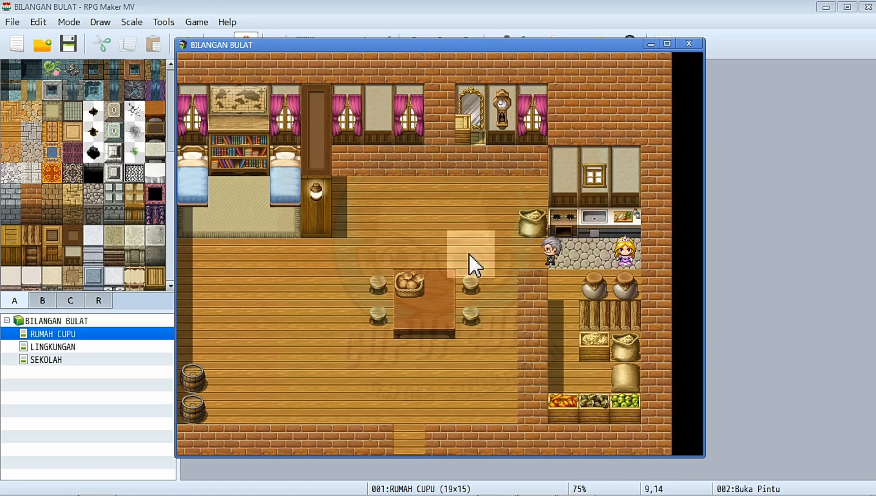
# Step: Return to the door and check both messages of the Pamit = 1 branch
pyautogui.click(504, 345)
pyautogui.click(491, 349)
pyautogui.click(445, 357)
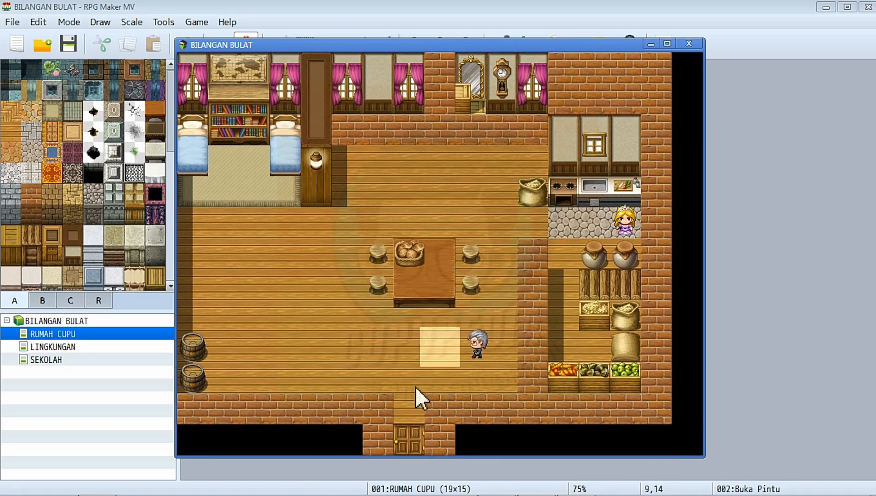
pyautogui.click(407, 442)
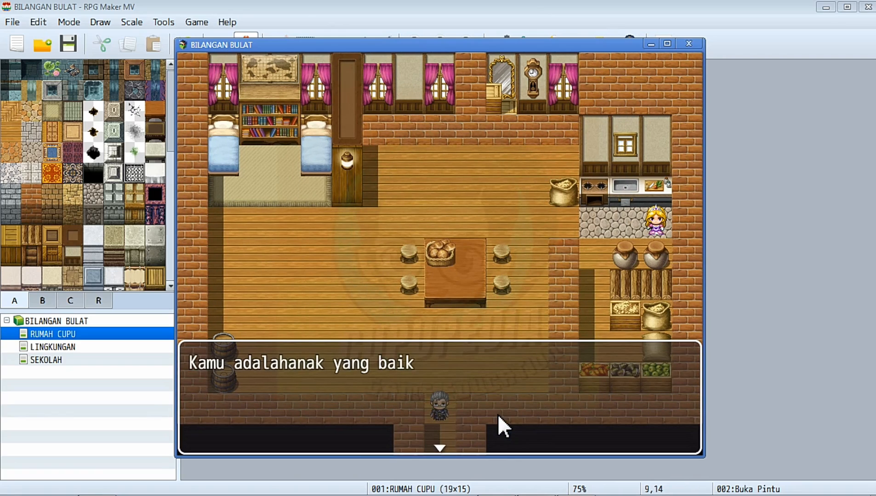
pyautogui.click(450, 418)
pyautogui.click(450, 419)
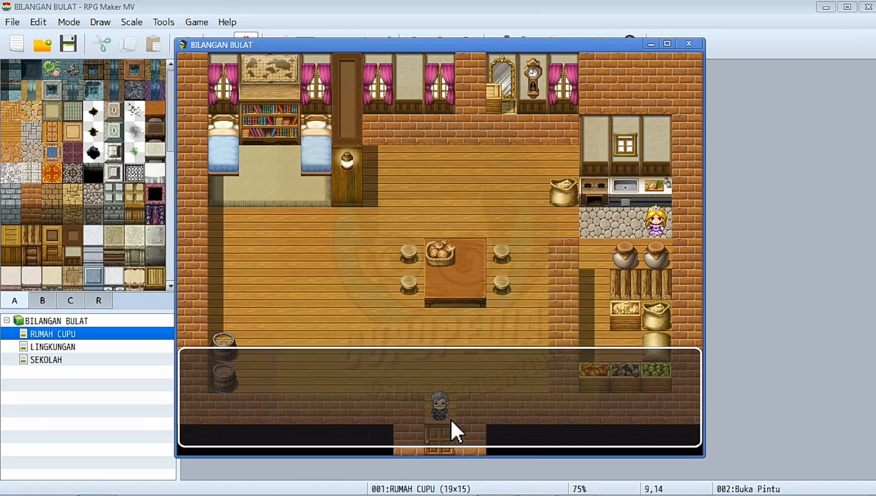
pyautogui.click(448, 438)
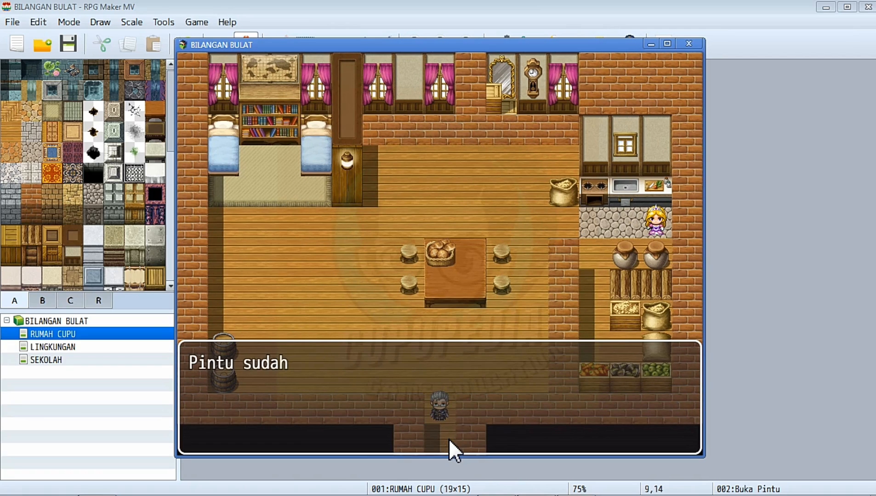
pyautogui.click(400, 315)
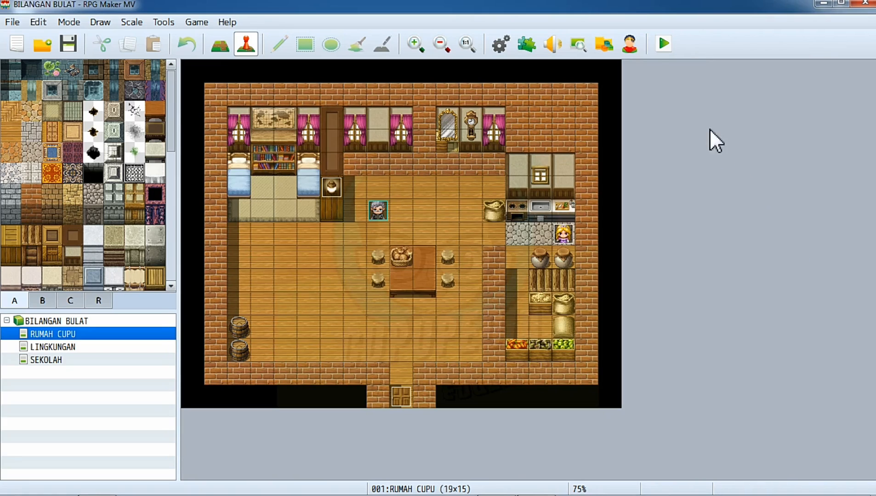
# Step: Run a new playtest, go straight to the mother, and play through the farewell dialogue
pyautogui.click(663, 46)
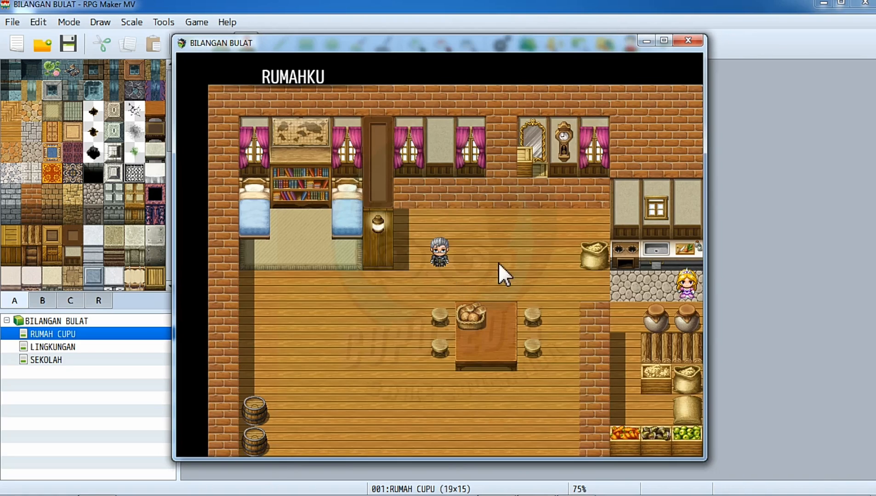
pyautogui.click(497, 262)
pyautogui.click(514, 279)
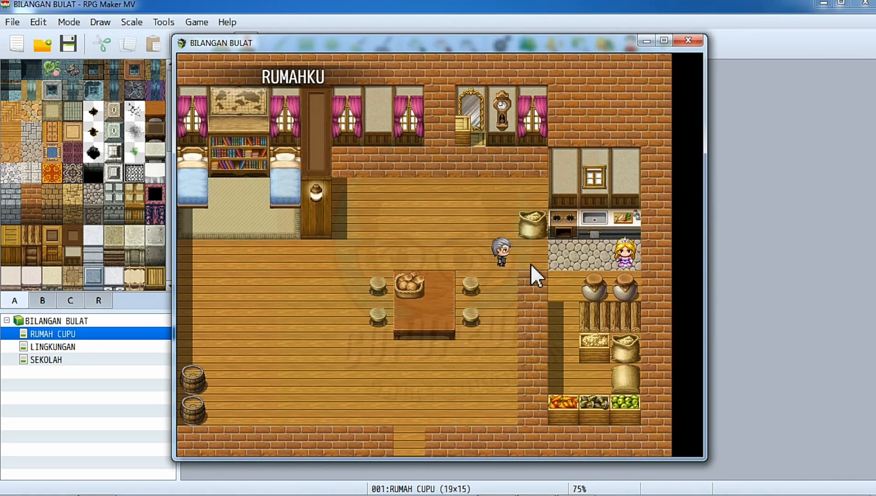
pyautogui.click(531, 263)
pyautogui.click(597, 255)
pyautogui.click(623, 262)
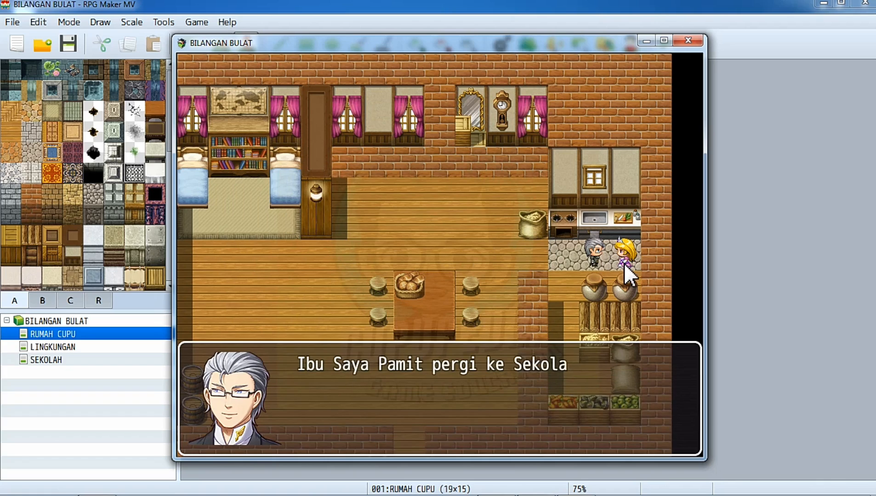
pyautogui.click(555, 260)
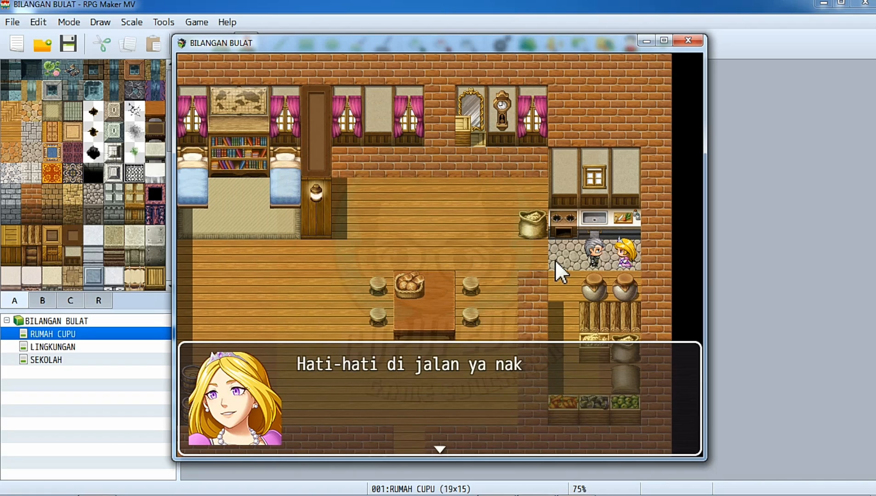
pyautogui.click(555, 260)
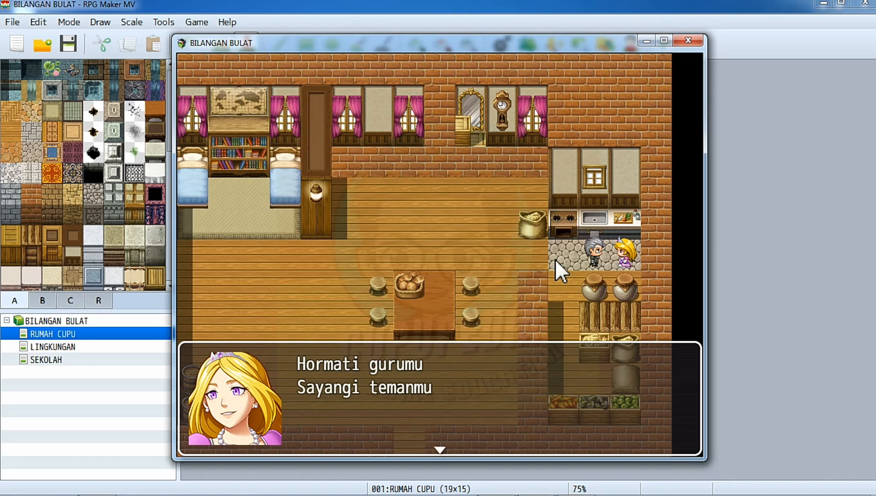
pyautogui.click(555, 260)
pyautogui.click(555, 261)
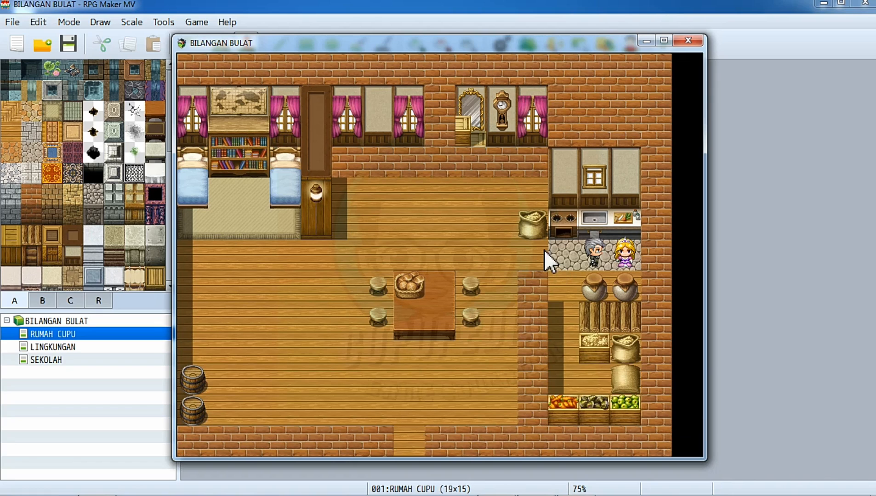
# Step: Walk to the door, read its messages for the Pamit = 1 case, and close the playtest
pyautogui.click(542, 250)
pyautogui.click(504, 328)
pyautogui.click(441, 362)
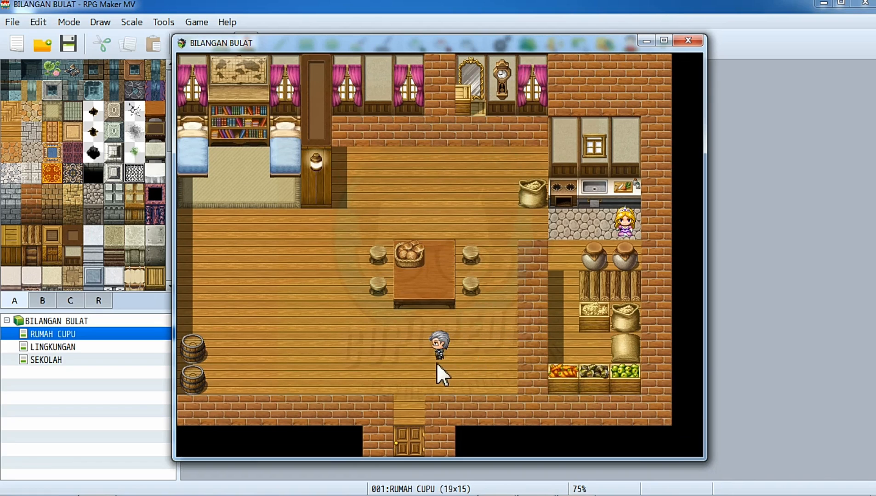
pyautogui.click(410, 379)
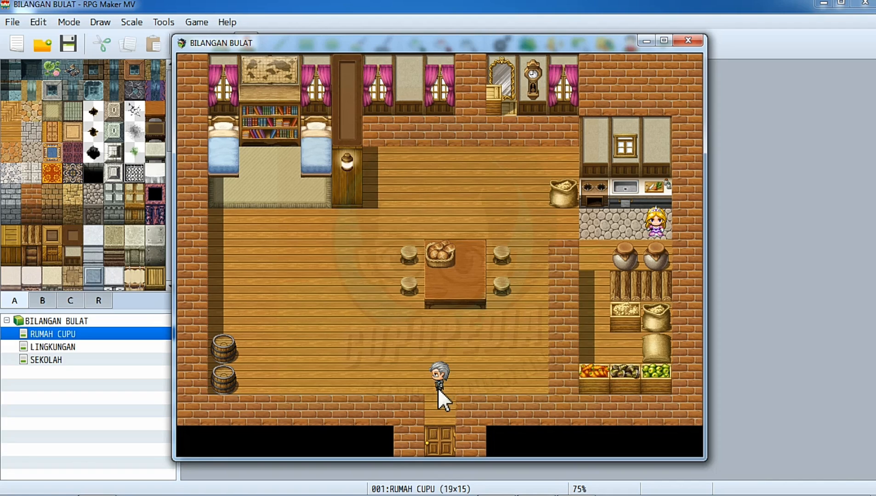
pyautogui.click(437, 448)
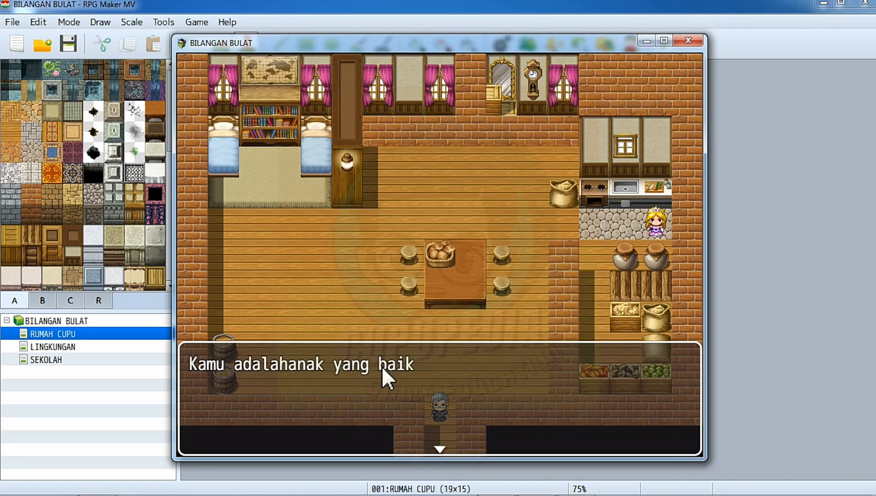
pyautogui.click(499, 319)
pyautogui.click(398, 334)
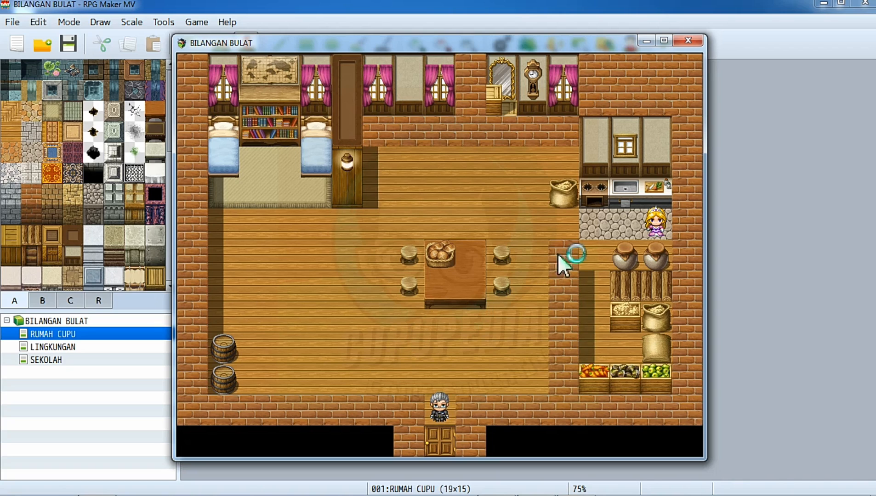
pyautogui.click(687, 40)
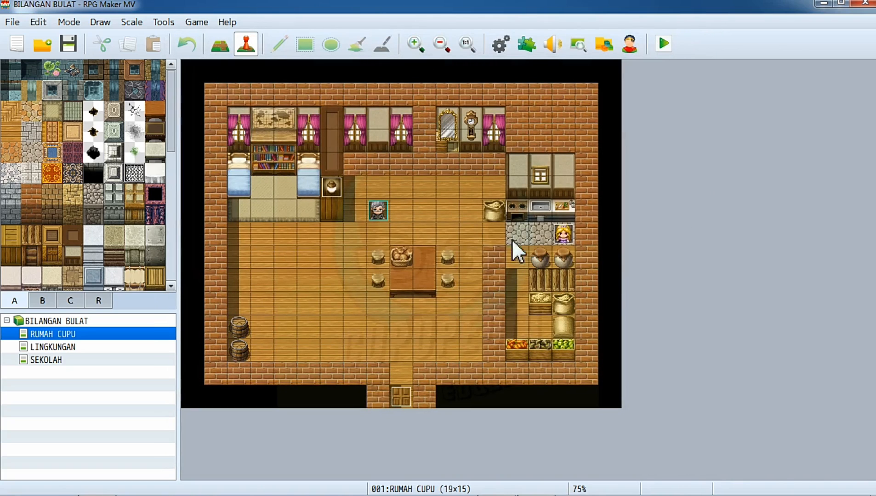
# Step: Review the Pamit Ibu event's contents, including its Pamit variable command, and close the event
pyautogui.click(565, 231)
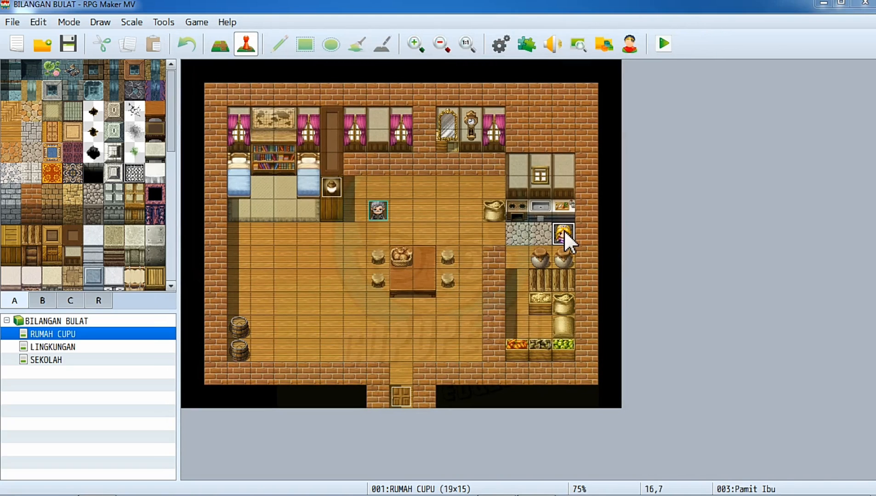
pyautogui.doubleClick(564, 229)
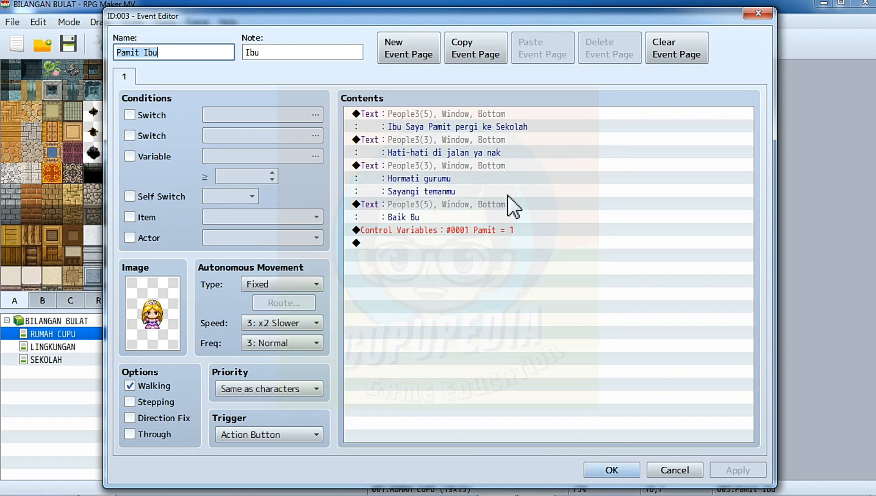
pyautogui.click(611, 470)
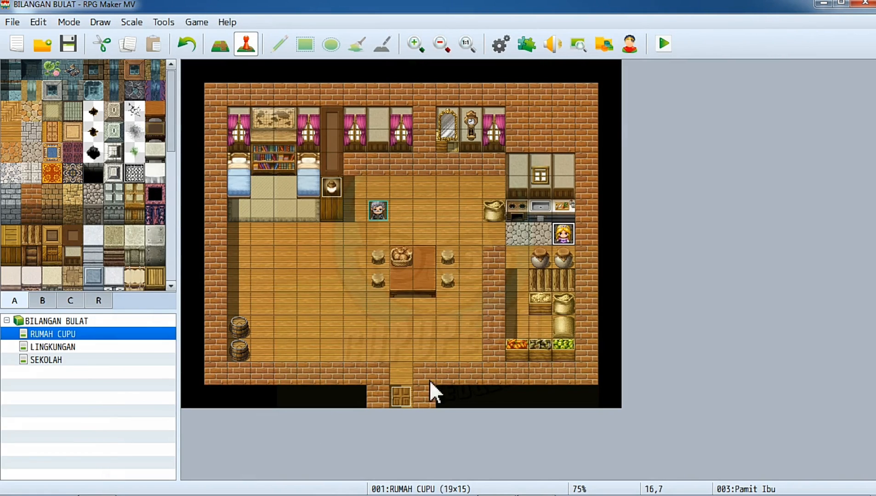
# Step: Add a conditional branch for variable Pamit = 3 at the end of the Buka Pintu door event's contents
pyautogui.doubleClick(400, 398)
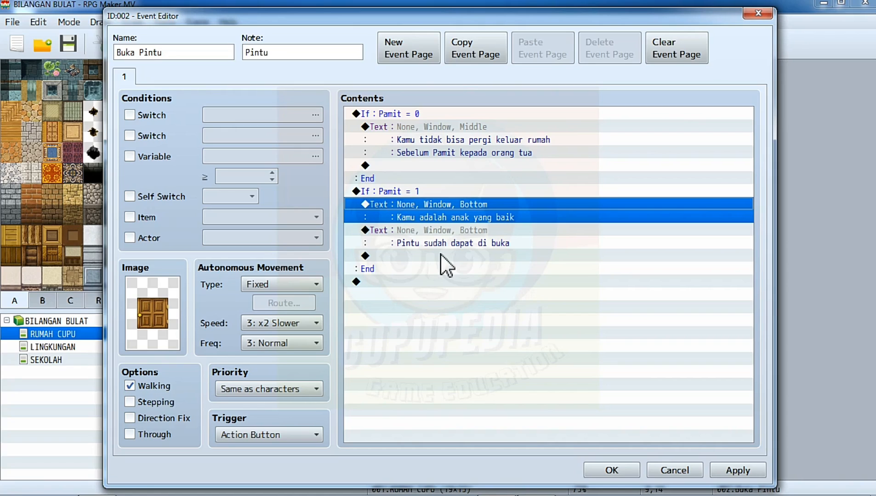
pyautogui.click(451, 281)
pyautogui.rightClick(451, 280)
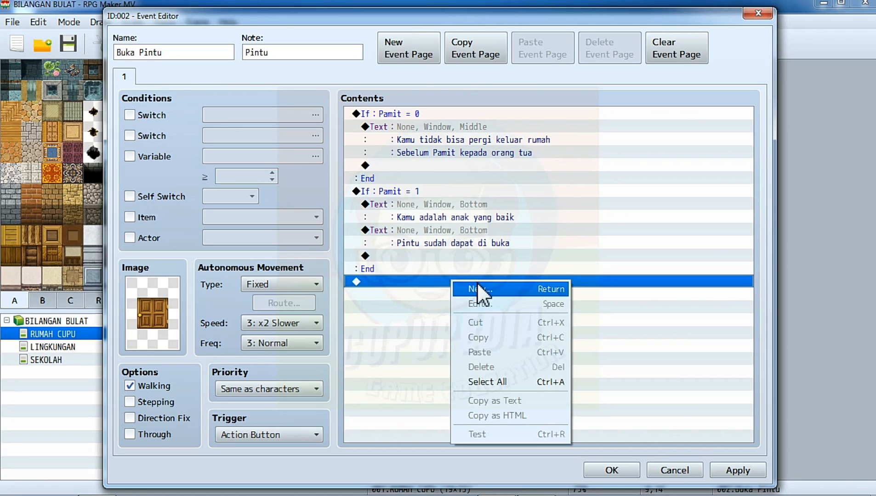
pyautogui.click(432, 281)
pyautogui.doubleClick(433, 281)
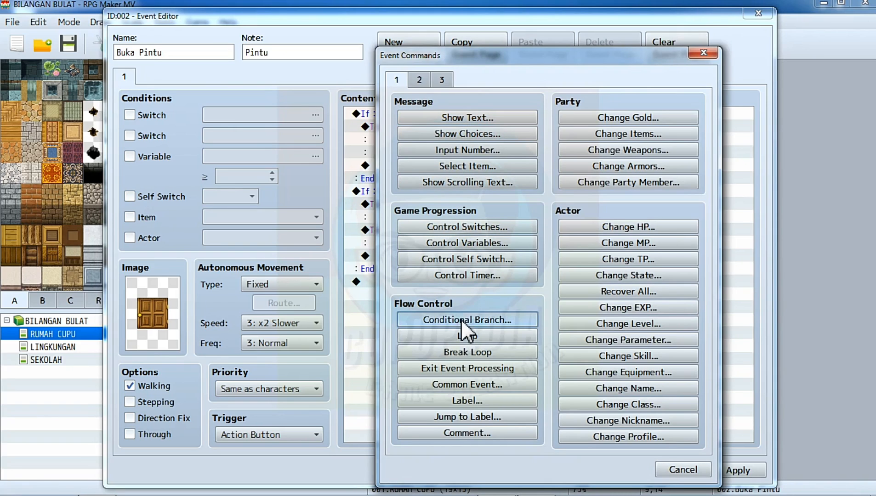
pyautogui.click(462, 319)
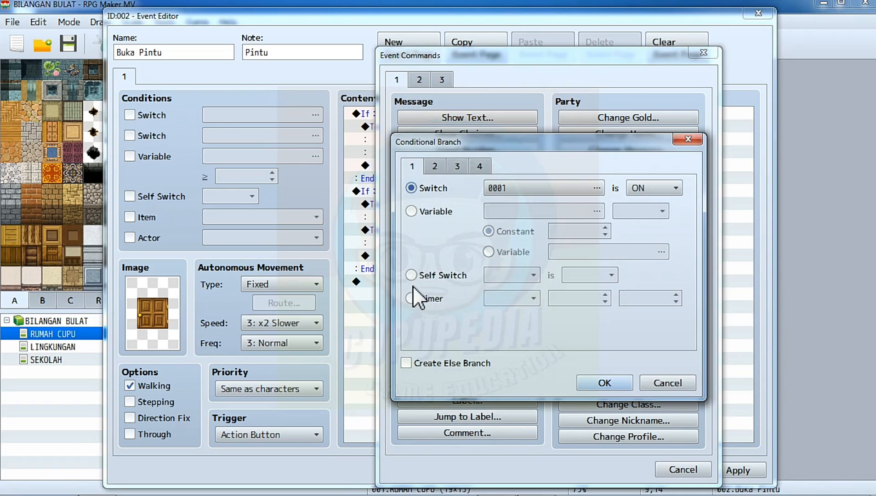
pyautogui.click(449, 213)
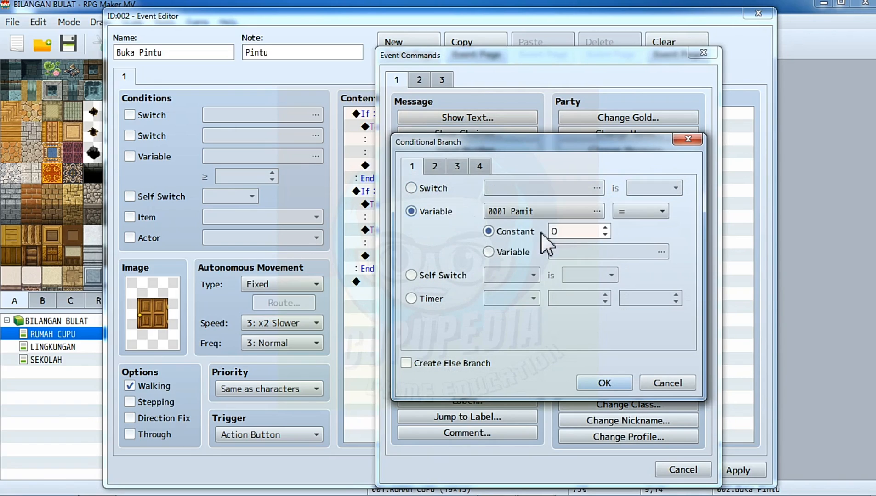
pyautogui.click(577, 232)
pyautogui.write('3')
pyautogui.click(599, 384)
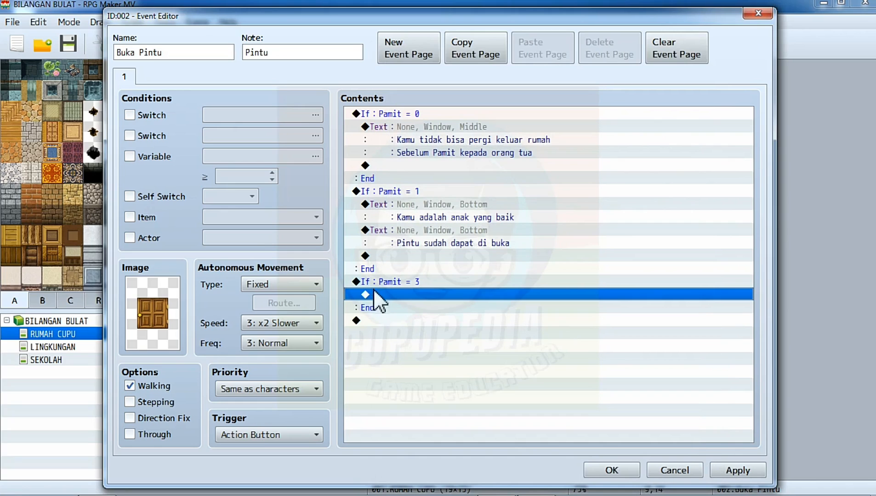
# Step: Insert a Transfer Player command into the new branch, with LINGKUNGAN (29,5) as the destination
pyautogui.doubleClick(378, 298)
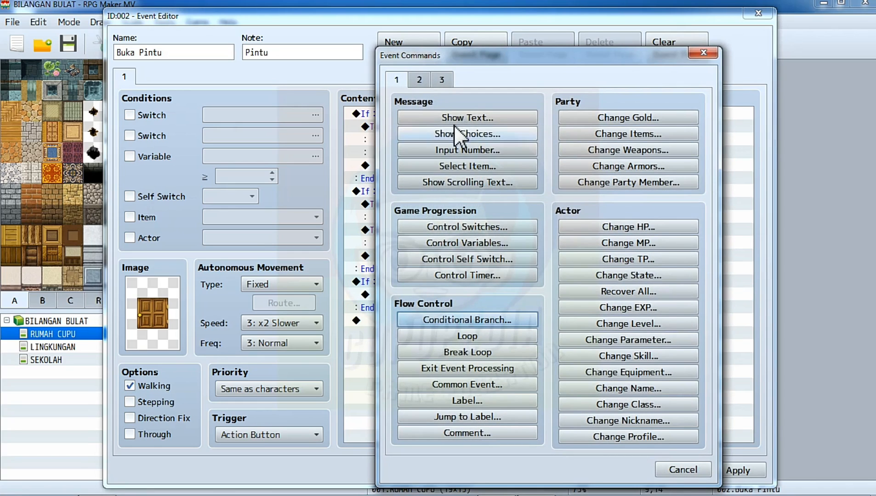
pyautogui.click(420, 80)
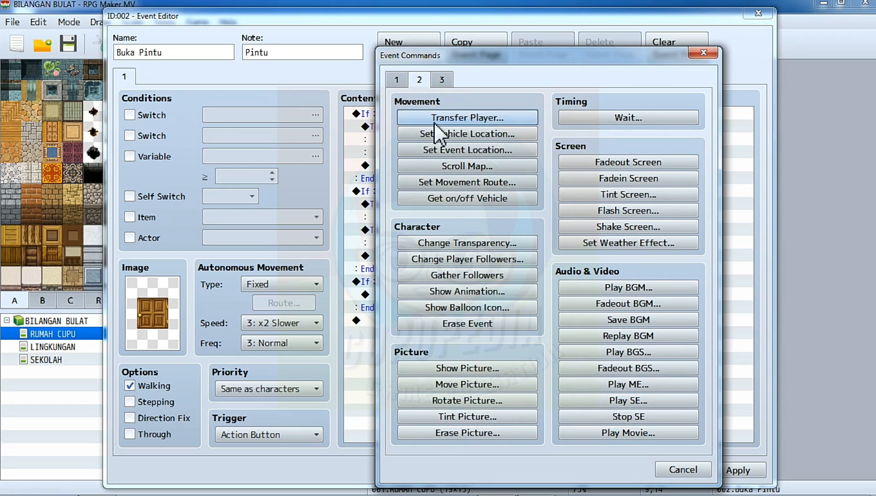
pyautogui.click(447, 119)
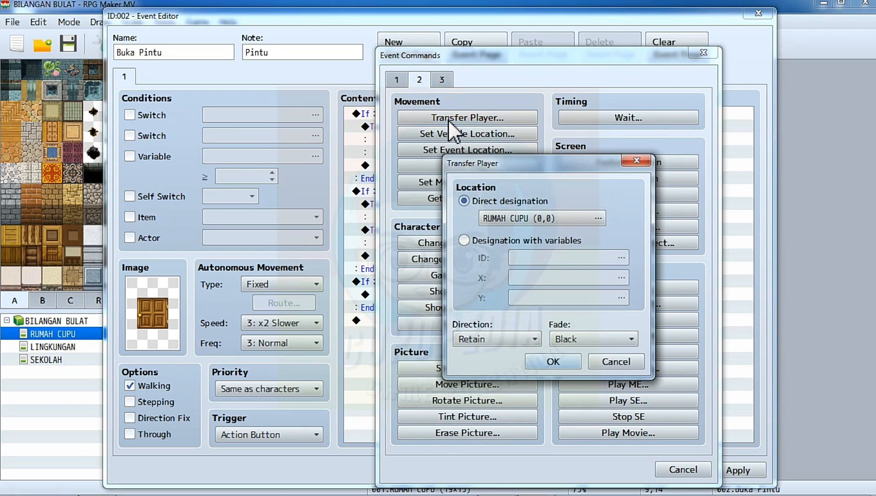
pyautogui.doubleClick(551, 223)
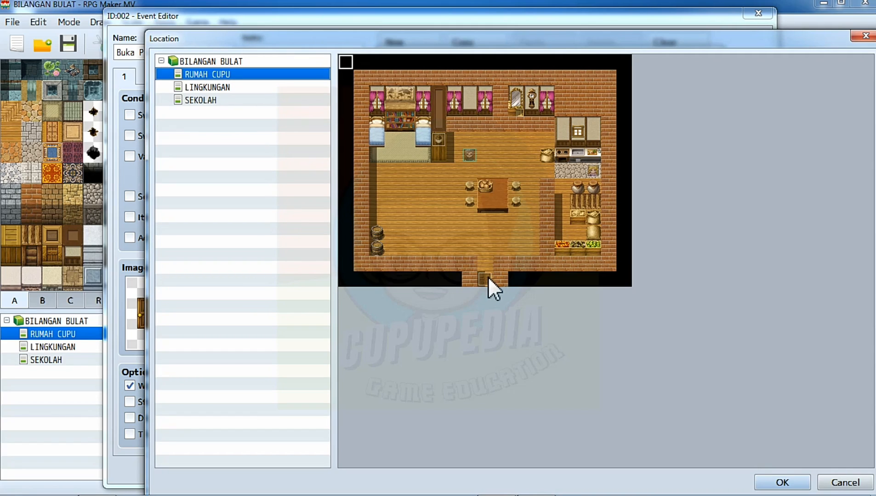
pyautogui.click(276, 88)
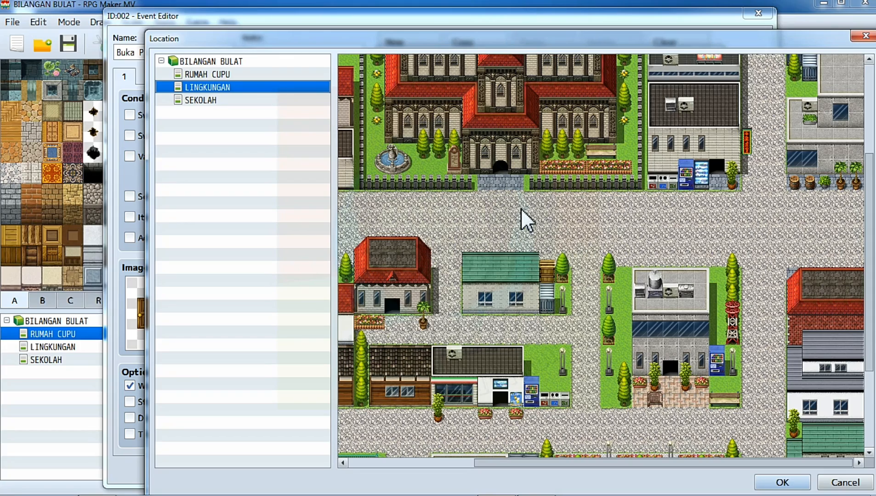
pyautogui.scroll(3, 523, 215)
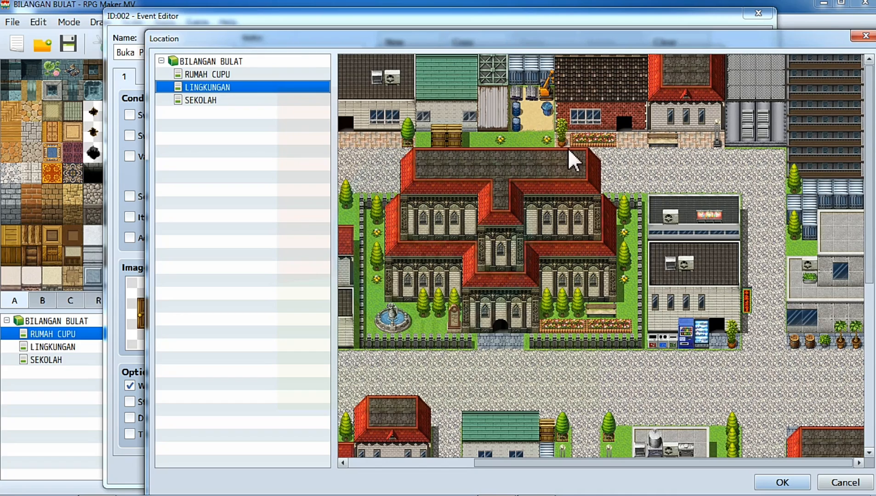
pyautogui.doubleClick(627, 141)
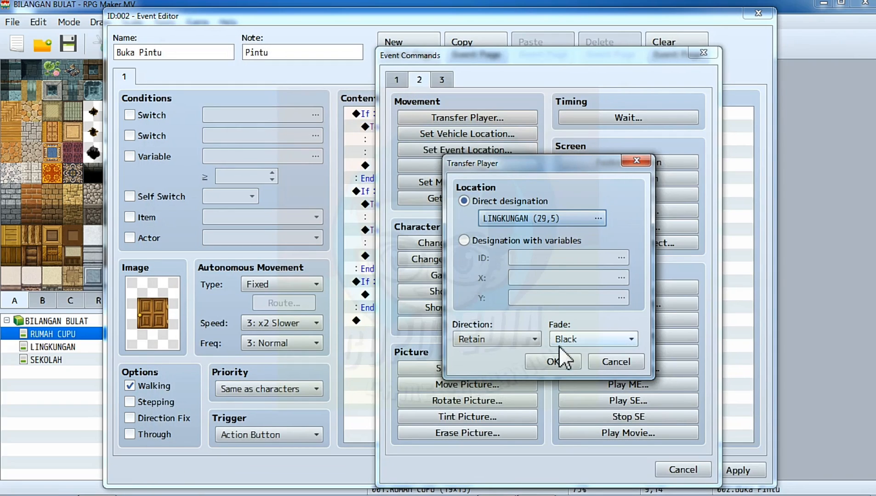
pyautogui.click(554, 362)
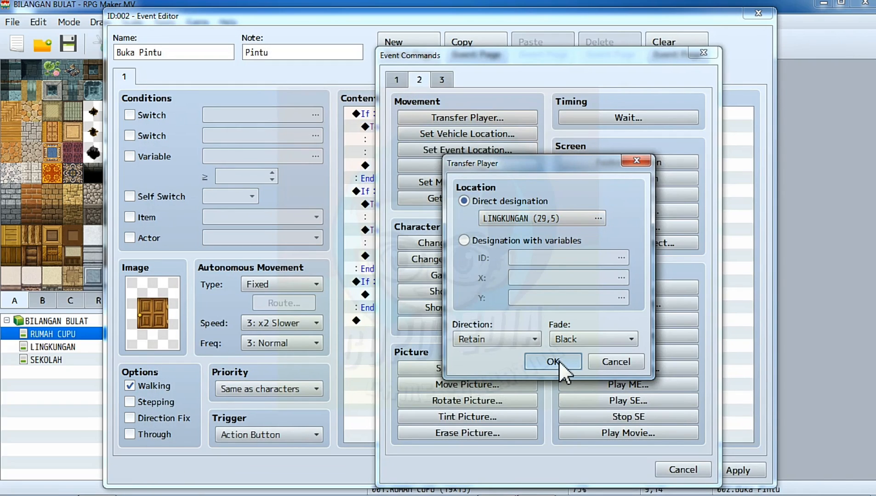
pyautogui.click(559, 360)
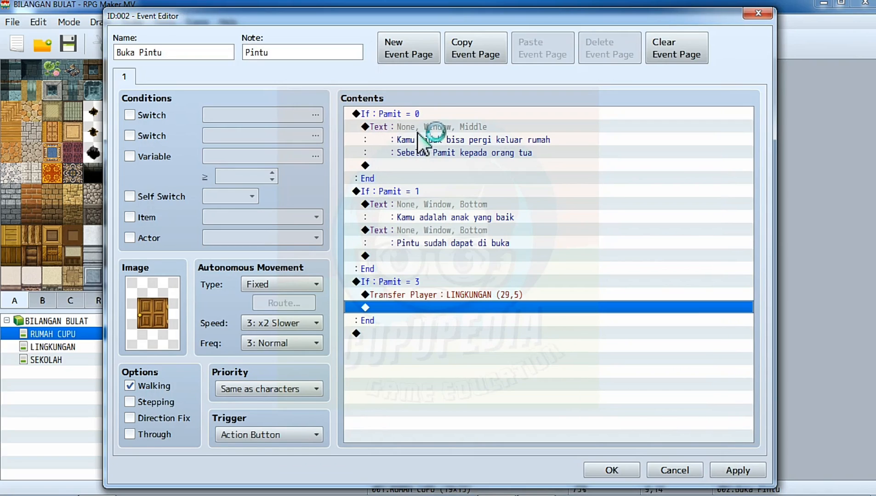
# Step: Change the transfer branch's condition to Pamit = 2, then apply the changes and close the door event
pyautogui.click(416, 288)
pyautogui.rightClick(414, 280)
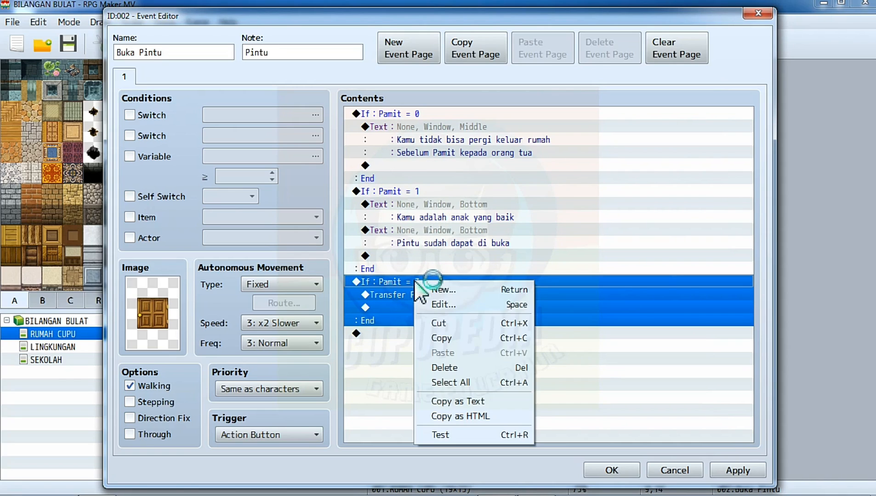
pyautogui.click(438, 305)
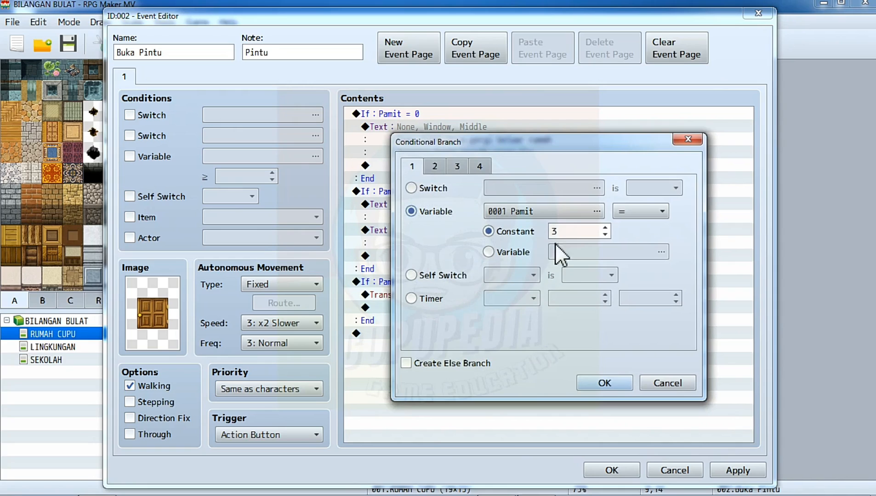
pyautogui.write('2')
pyautogui.click(612, 386)
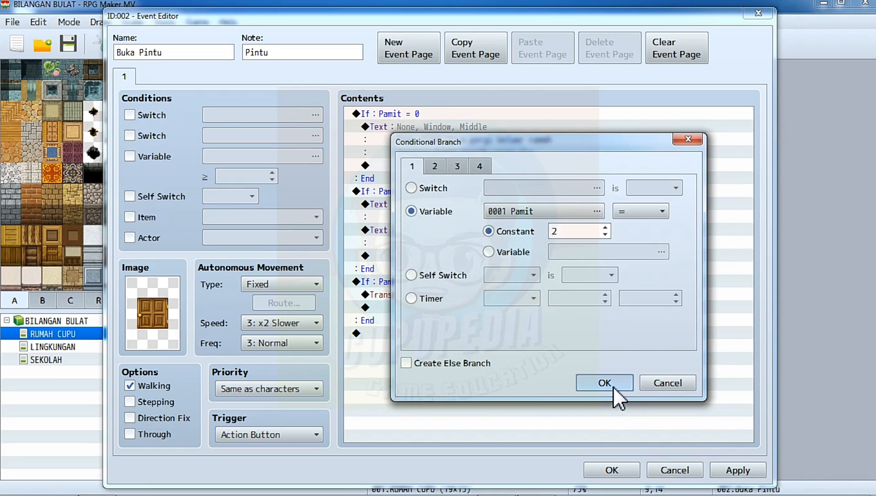
pyautogui.click(735, 468)
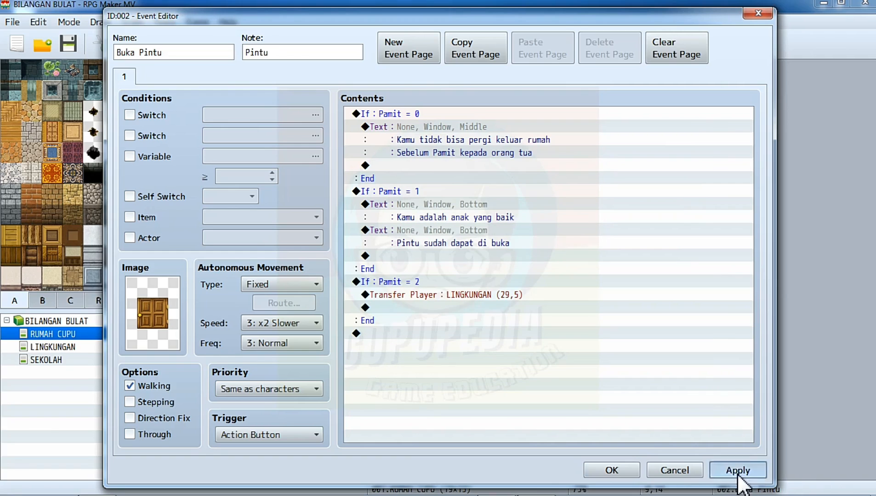
pyautogui.click(613, 478)
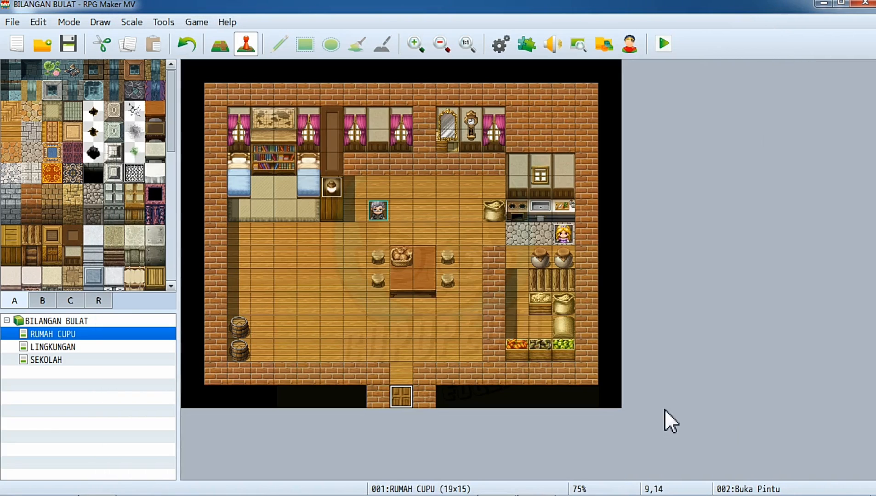
# Step: Start a new playtest and try the door before the farewell to check the Pamit = 0 message
pyautogui.click(665, 38)
pyautogui.click(405, 273)
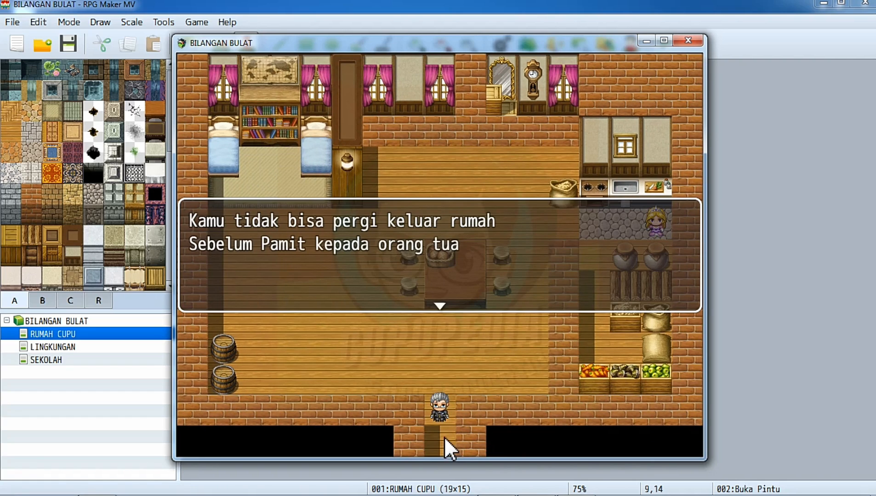
pyautogui.click(499, 345)
# Step: Walk to the mother in the kitchen and play through the whole farewell dialogue
pyautogui.click(520, 292)
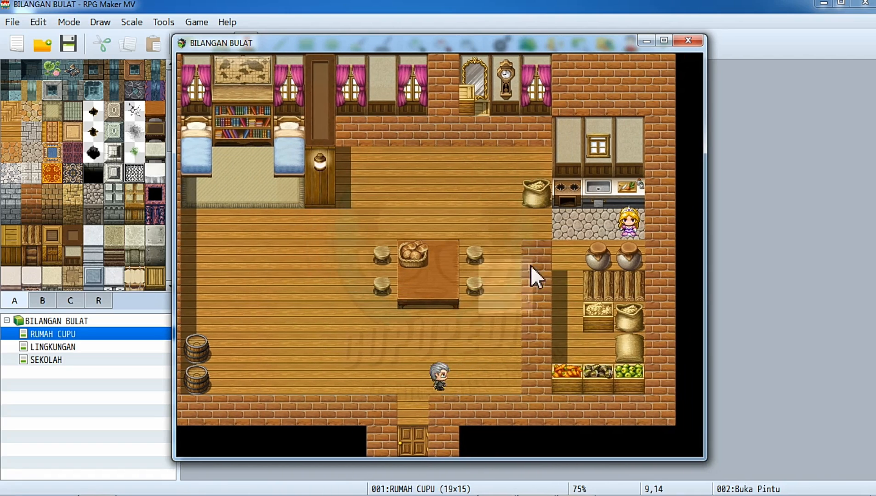
pyautogui.click(531, 260)
pyautogui.click(566, 224)
pyautogui.click(620, 252)
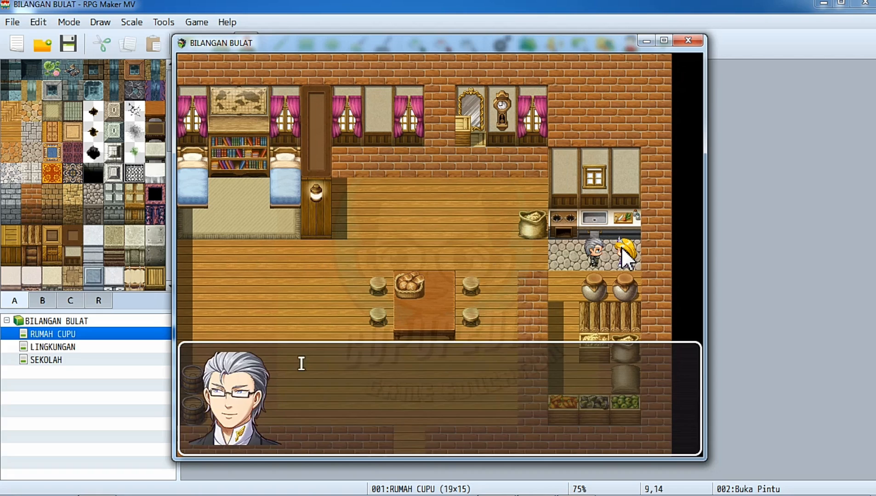
pyautogui.click(623, 254)
pyautogui.click(625, 256)
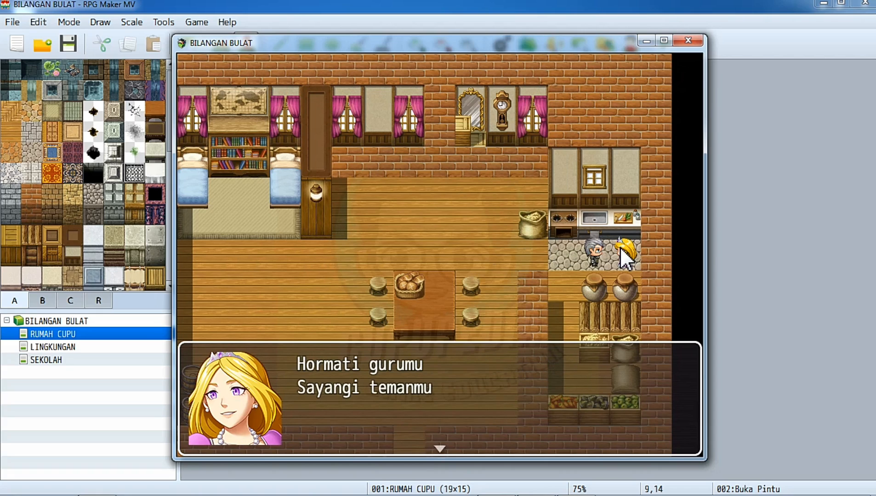
pyautogui.click(620, 249)
pyautogui.click(619, 247)
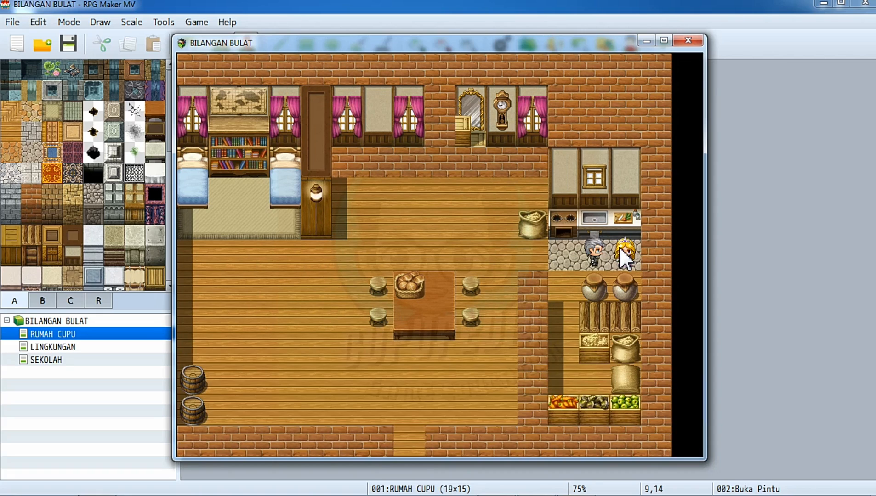
# Step: Walk back to the door after the farewell and read through both Pamit = 1 messages
pyautogui.click(473, 316)
pyautogui.click(420, 374)
pyautogui.click(406, 406)
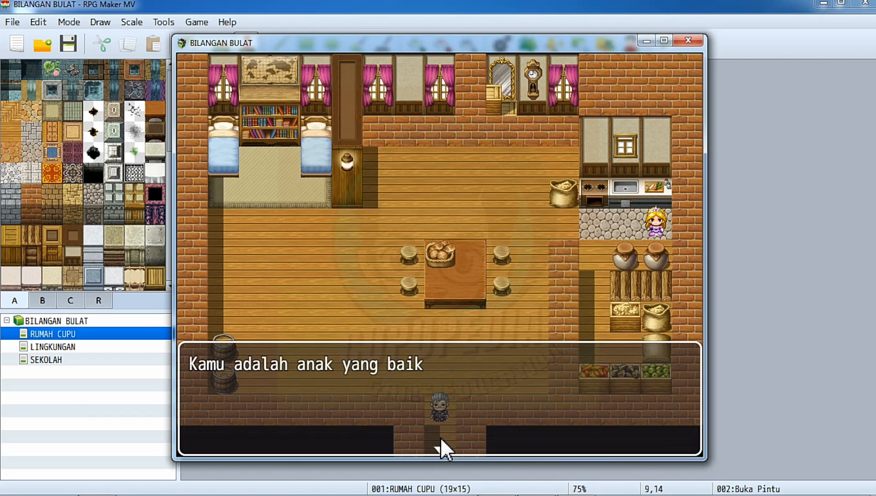
pyautogui.click(439, 436)
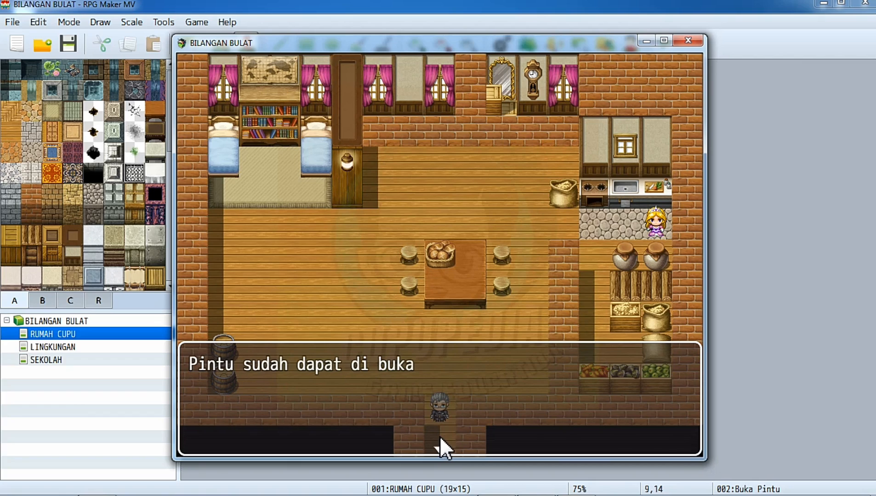
pyautogui.click(439, 436)
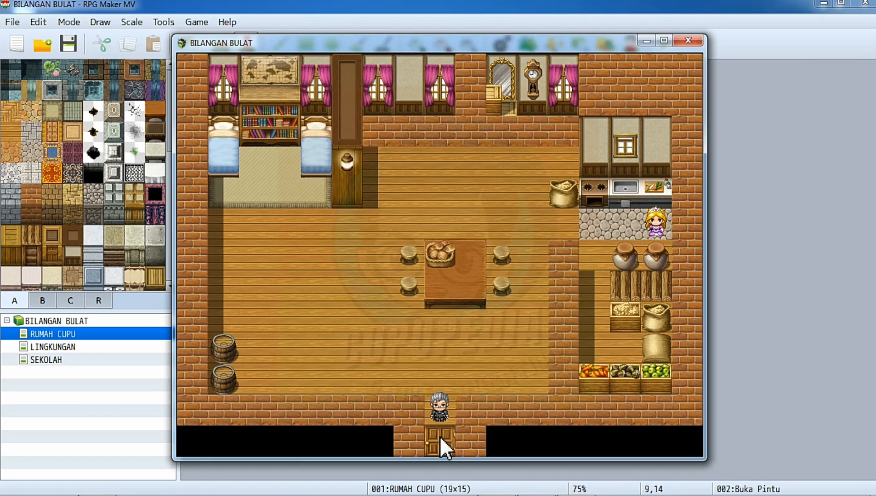
# Step: Trigger the door repeatedly to test whether it transfers the player outside, and close the playtest
pyautogui.click(439, 436)
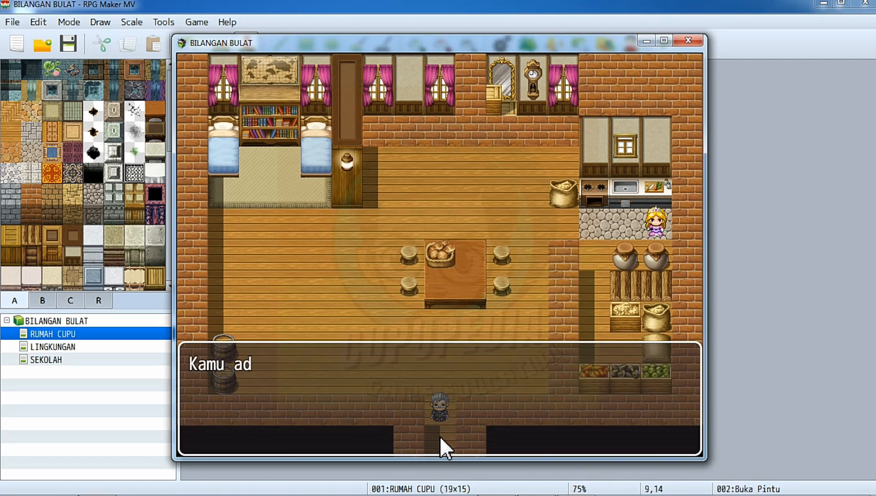
pyautogui.click(439, 436)
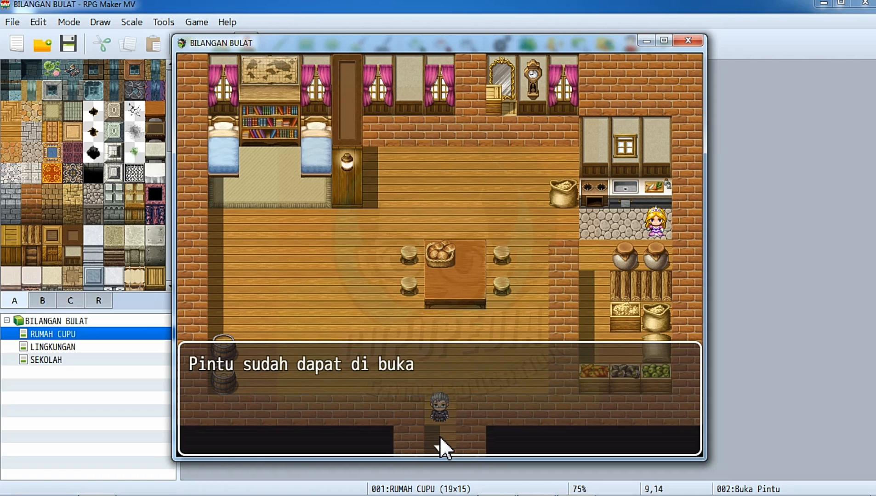
pyautogui.click(439, 436)
pyautogui.click(439, 435)
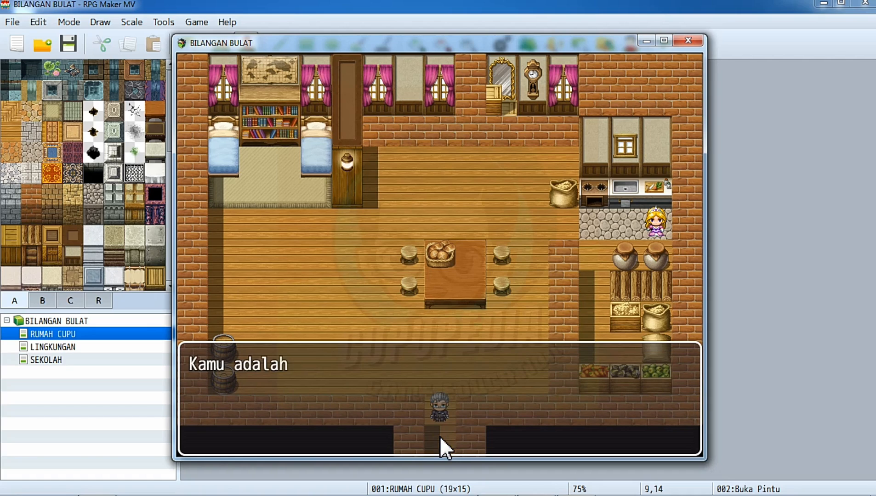
pyautogui.click(439, 436)
pyautogui.click(439, 436)
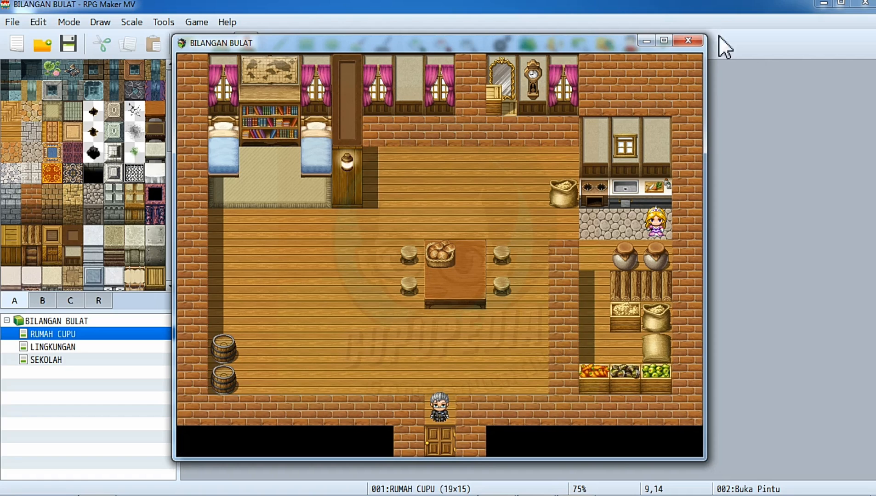
pyautogui.click(696, 38)
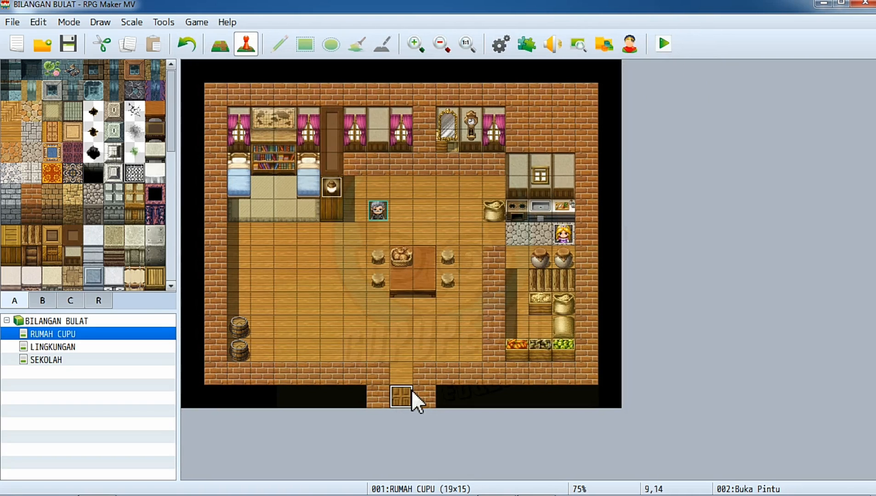
# Step: Add a Control Variables command setting Pamit to 2 after the messages in the Buka Pintu event's Pamit = 1 branch, and apply it
pyautogui.doubleClick(408, 392)
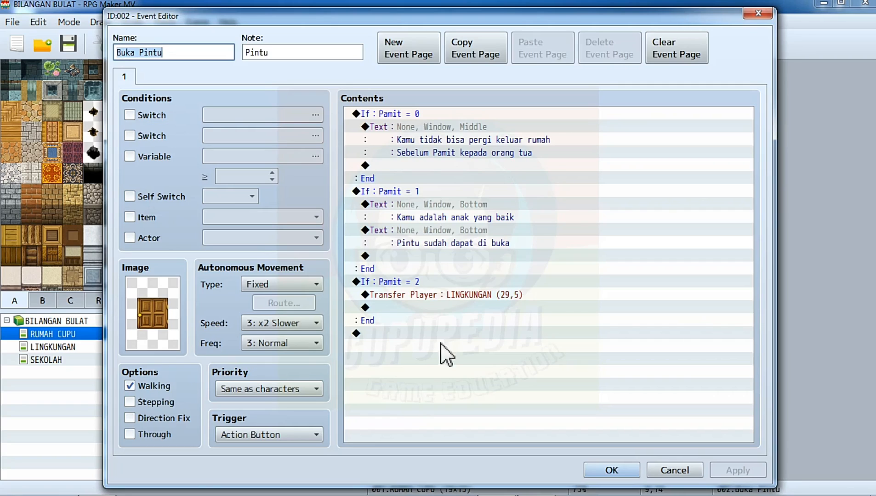
pyautogui.click(481, 256)
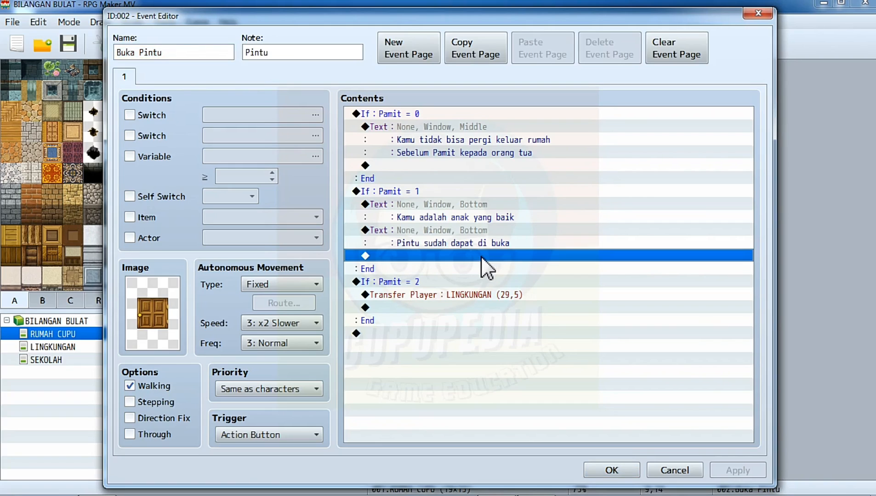
pyautogui.doubleClick(481, 257)
pyautogui.click(436, 259)
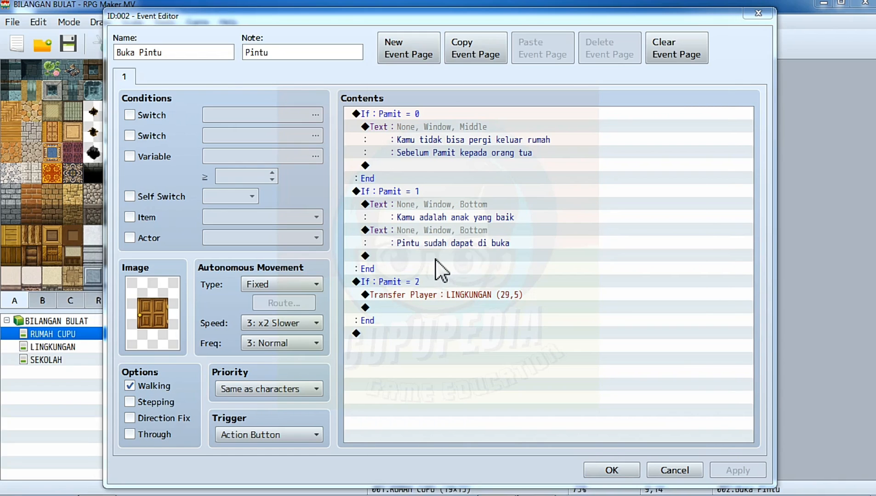
pyautogui.doubleClick(435, 258)
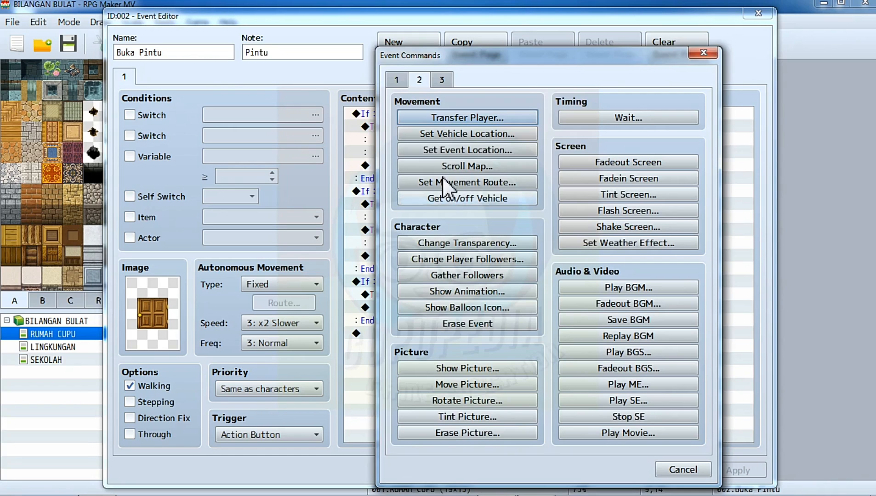
pyautogui.click(396, 82)
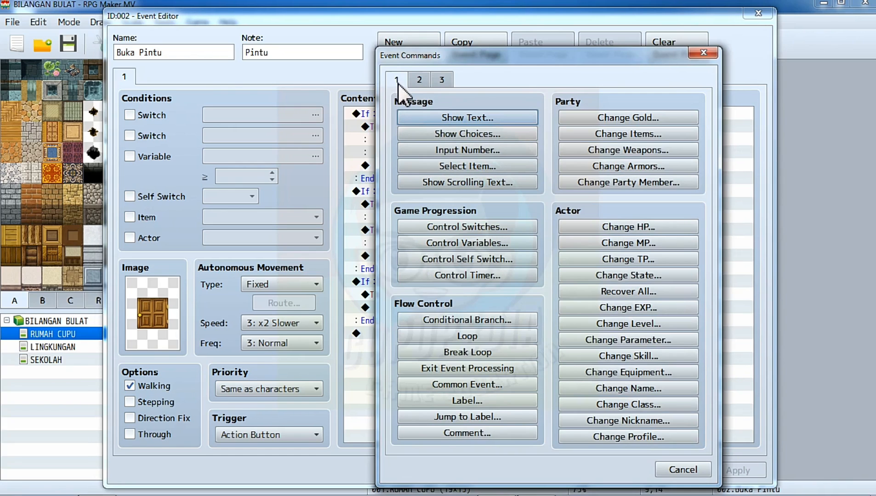
pyautogui.click(457, 242)
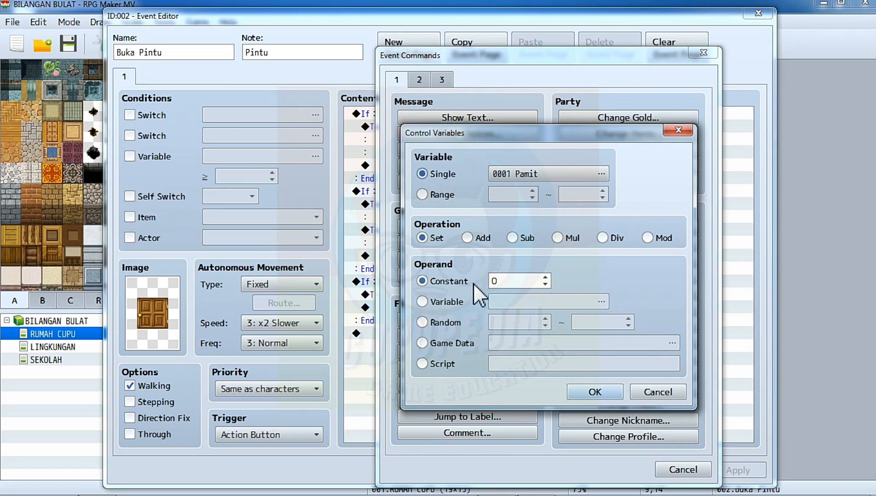
pyautogui.doubleClick(512, 281)
pyautogui.write('2')
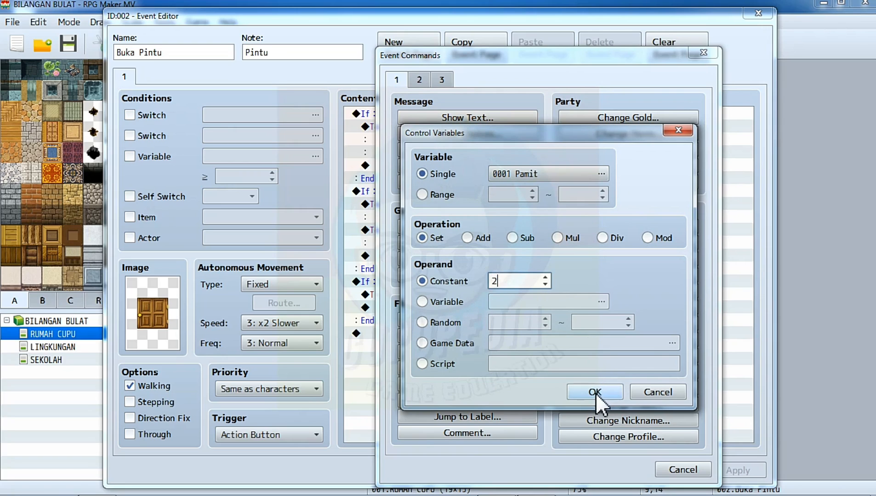
pyautogui.click(595, 392)
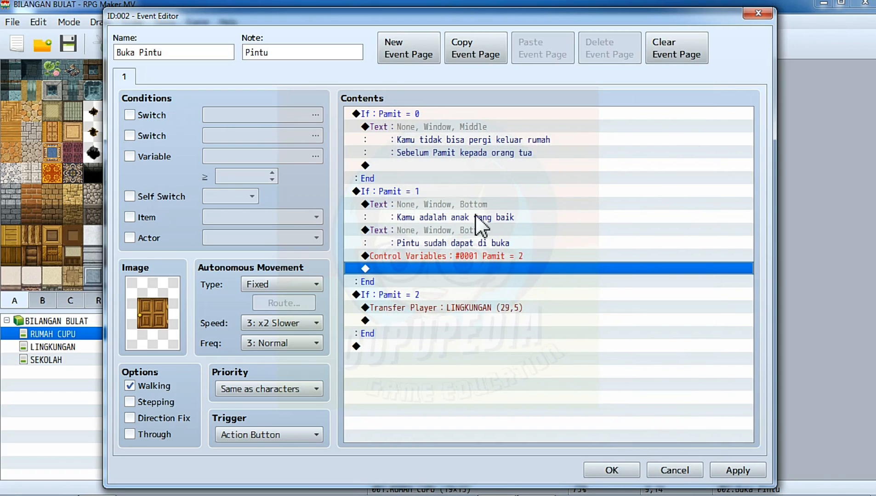
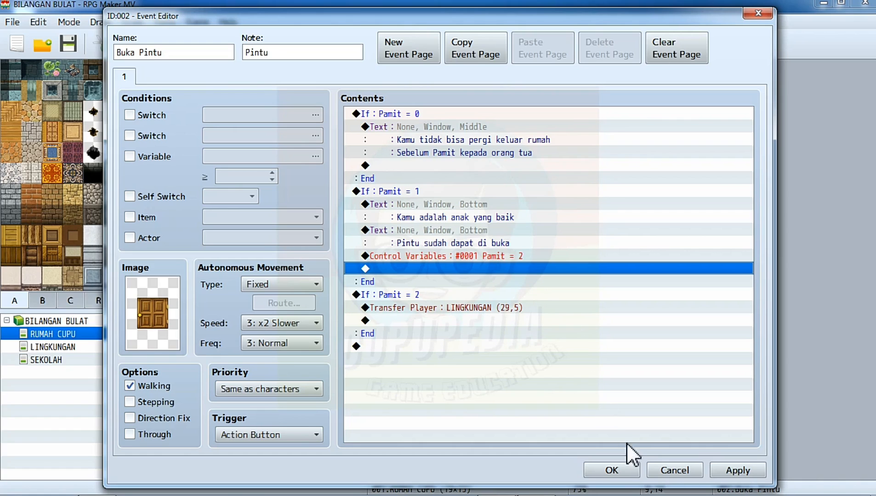
pyautogui.click(724, 470)
pyautogui.click(621, 471)
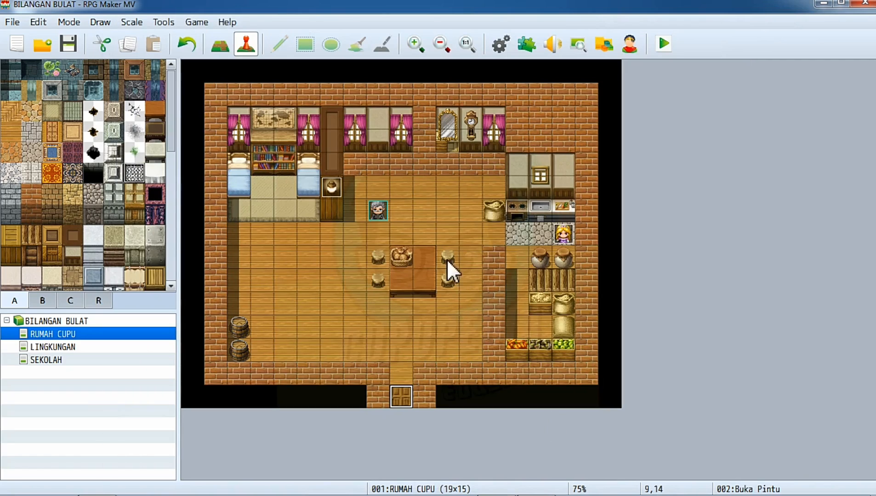
# Step: Save the changes, start a playtest, and try the door before the farewell to check its message
pyautogui.click(662, 46)
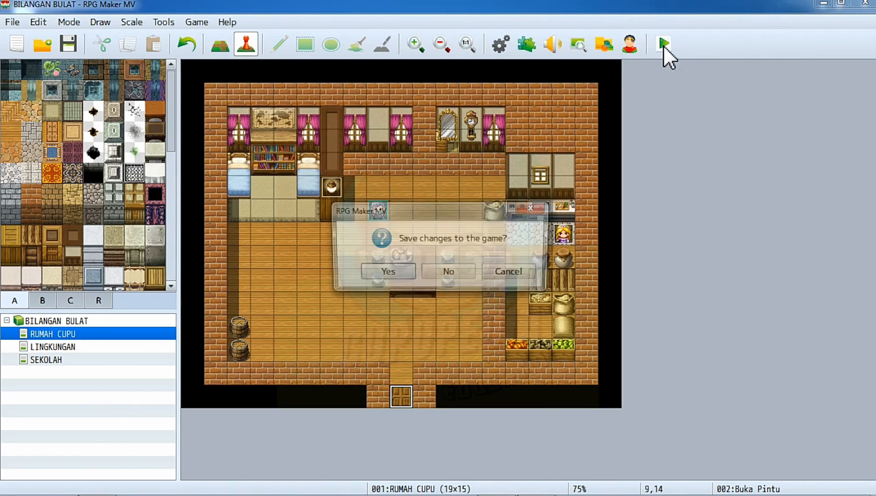
pyautogui.click(385, 273)
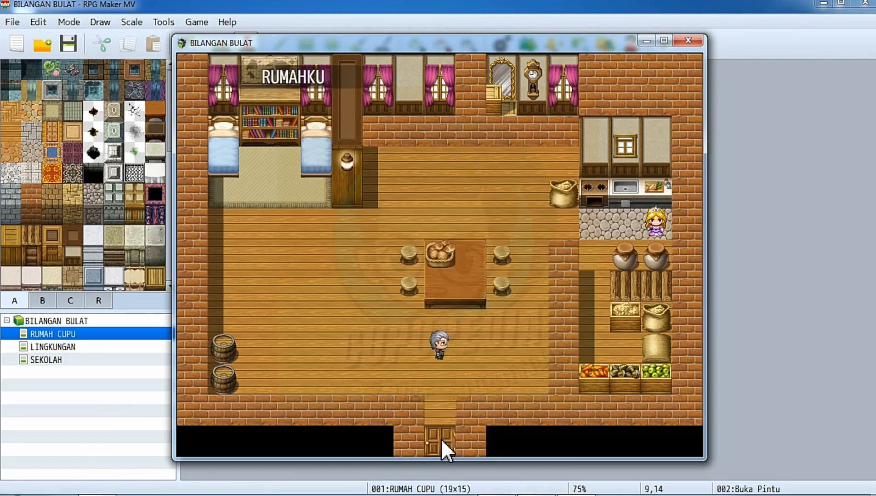
pyautogui.click(441, 438)
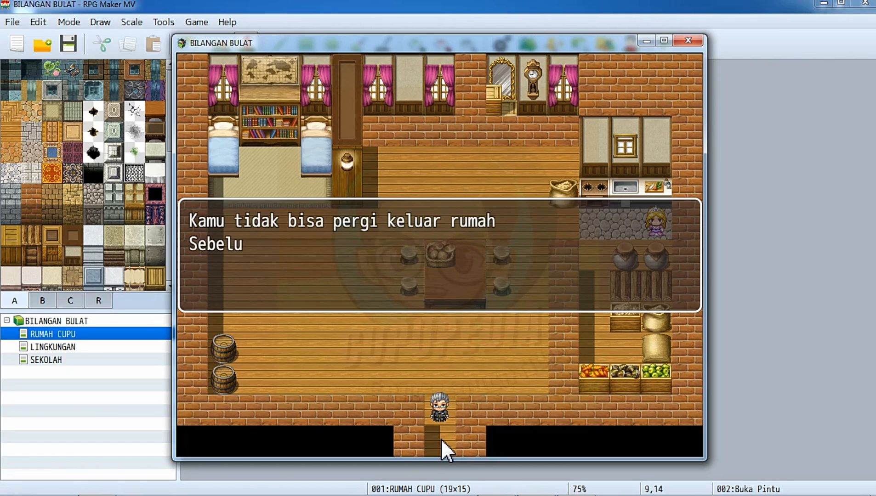
pyautogui.click(505, 366)
# Step: Walk to the mother in the kitchen and play through the entire farewell conversation
pyautogui.click(531, 314)
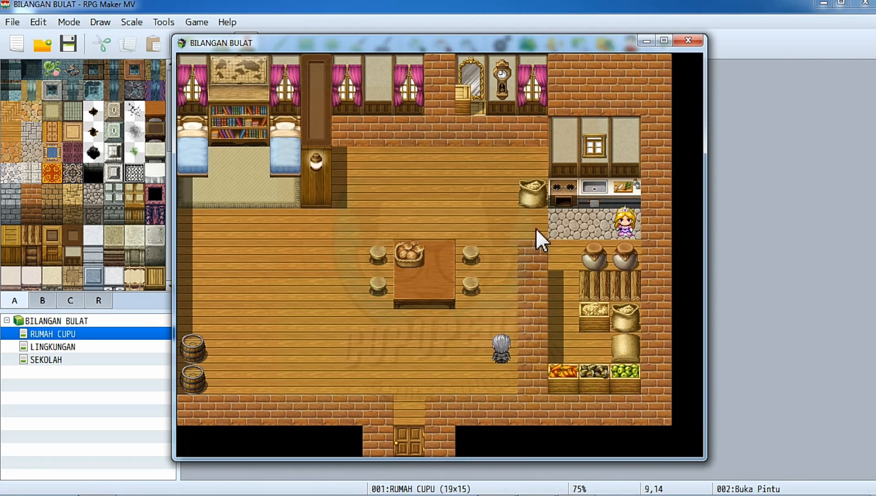
pyautogui.click(536, 229)
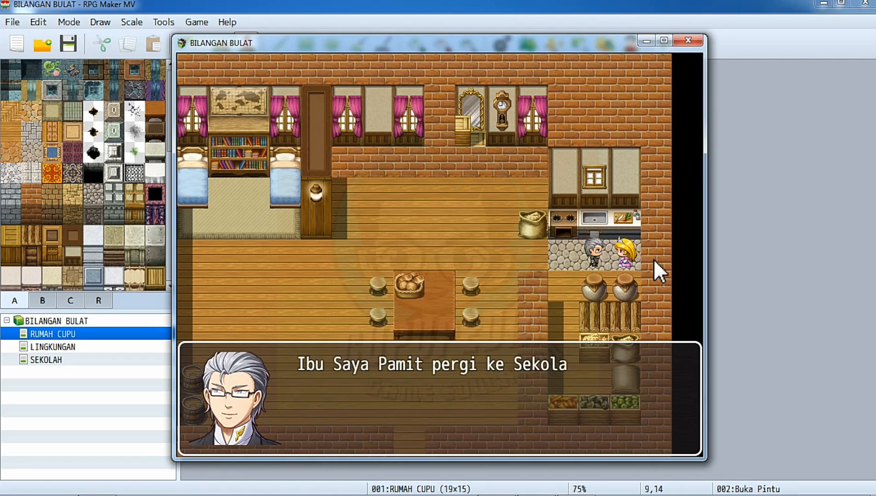
pyautogui.press('Return')
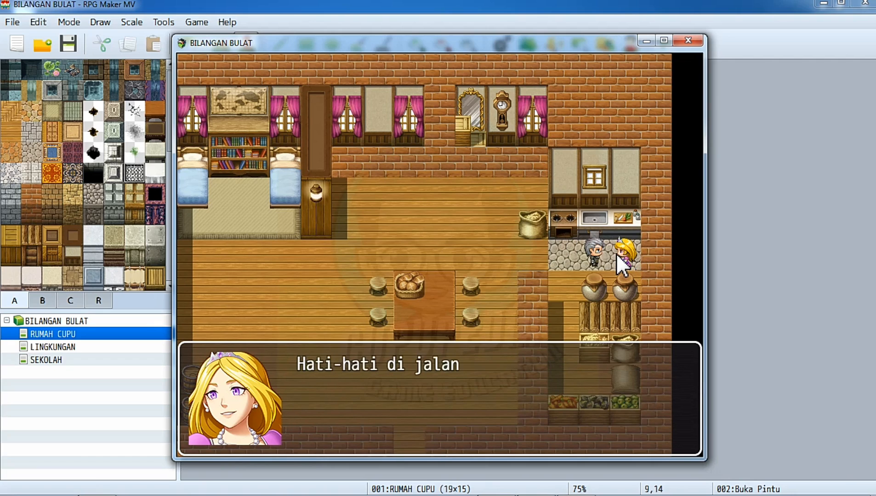
pyautogui.press('Return')
pyautogui.press('Return')
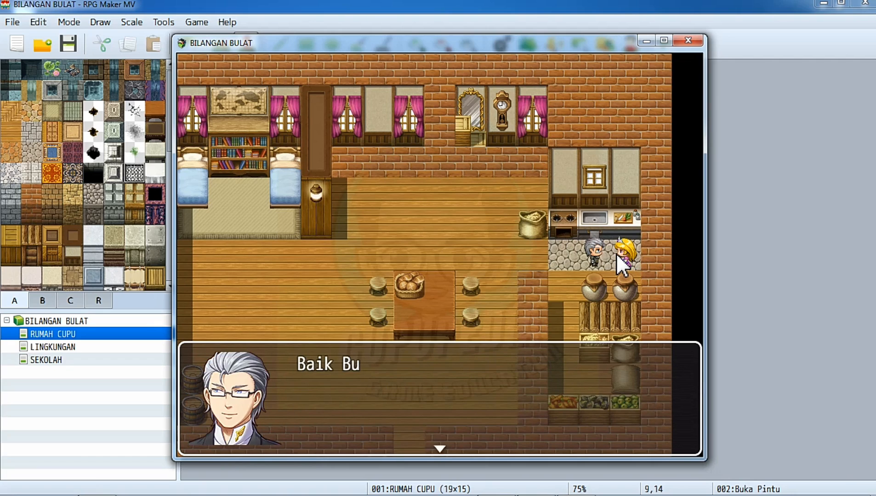
pyautogui.press('Return')
# Step: Return to the door after the farewell and advance through its Pamit = 1 messages
pyautogui.click(501, 317)
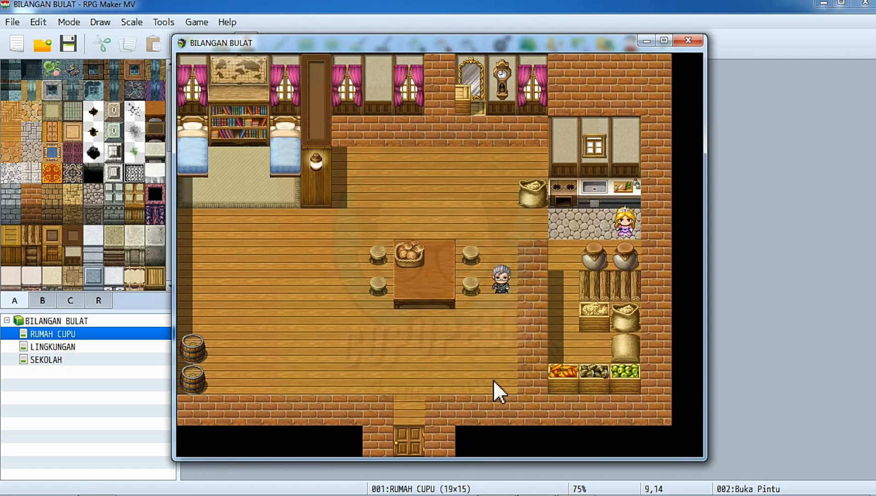
pyautogui.click(475, 381)
pyautogui.click(415, 389)
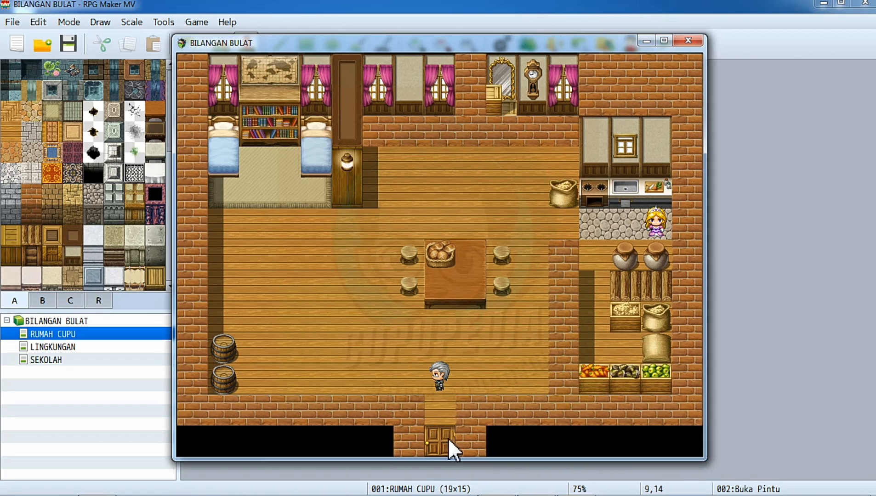
pyautogui.click(443, 437)
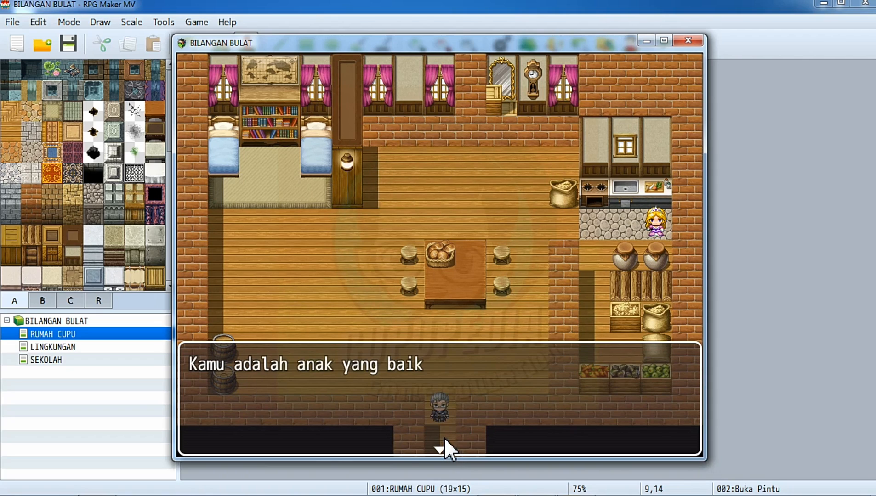
pyautogui.click(444, 438)
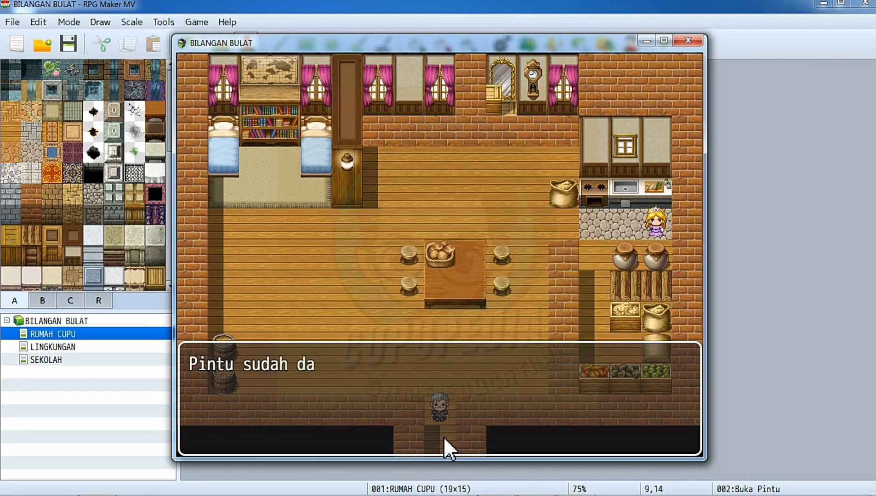
# Step: Test the door's transfer outside and the house entrance from the street, and close the playtest
pyautogui.click(443, 438)
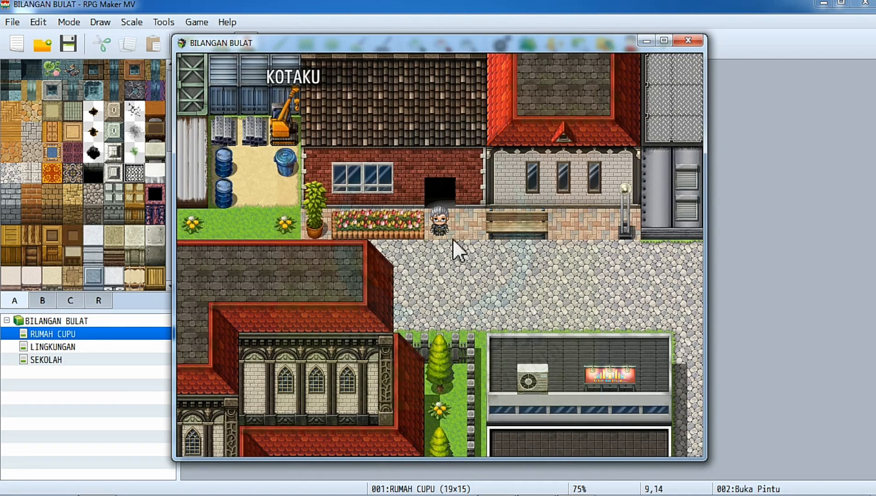
pyautogui.moveTo(441, 253); pyautogui.dragTo(461, 165)
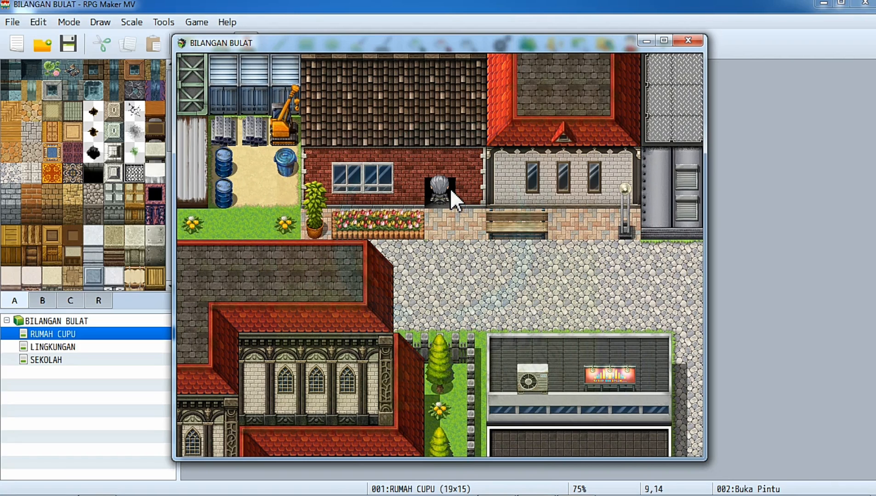
pyautogui.click(684, 42)
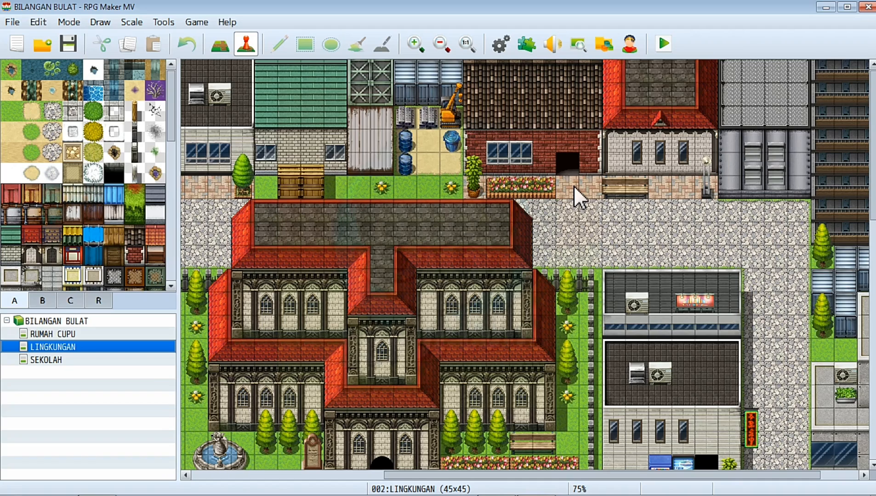
# Step: Create an event on the LINGKUNGAN map at the brick house doorway (29,4) with the red door image from !SF_Door2
pyautogui.click(574, 164)
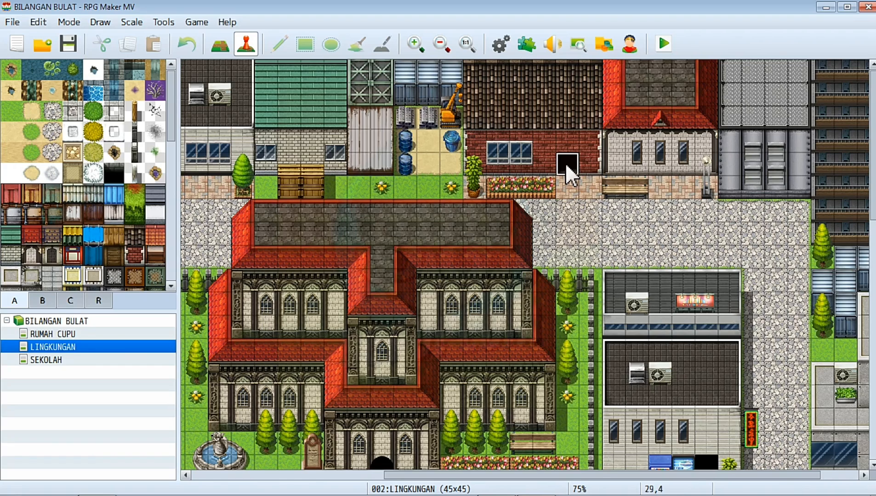
pyautogui.doubleClick(565, 162)
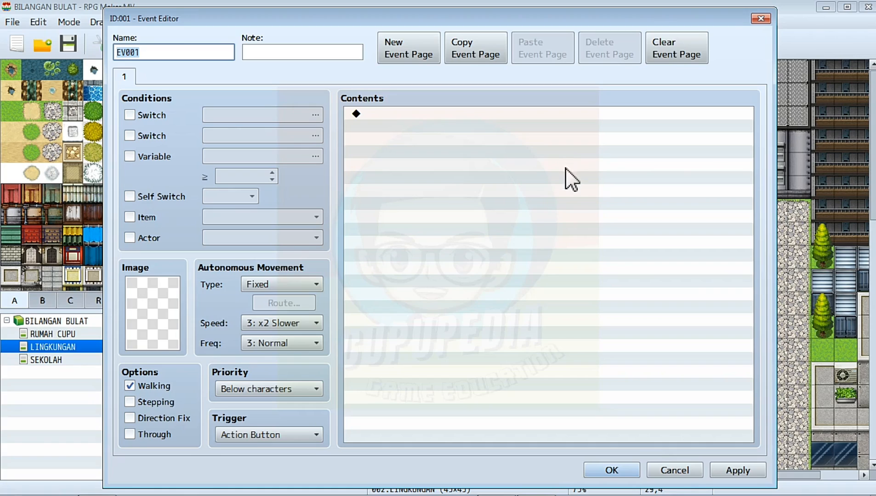
pyautogui.click(151, 325)
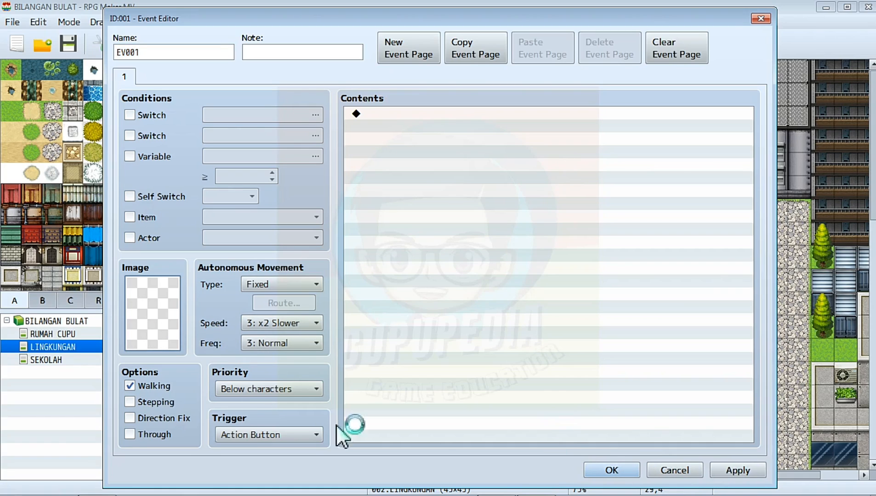
pyautogui.doubleClick(167, 336)
pyautogui.scroll(-3, 263, 314)
pyautogui.click(263, 315)
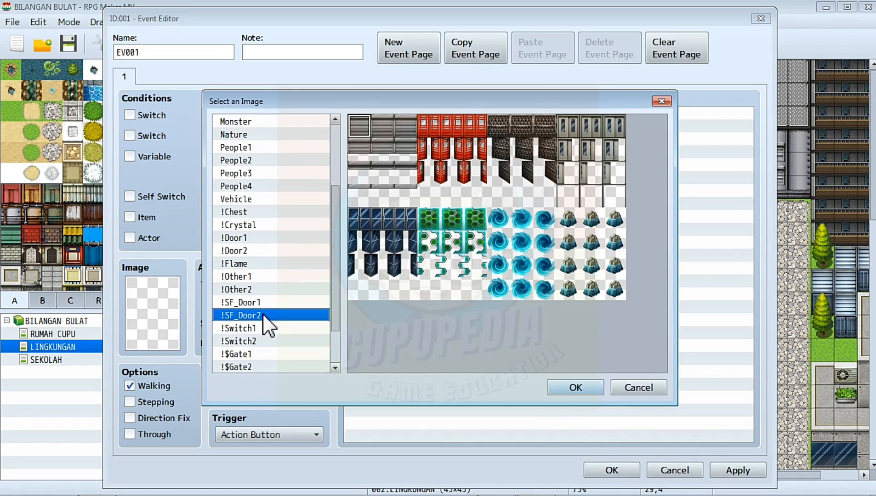
pyautogui.click(430, 124)
pyautogui.click(581, 387)
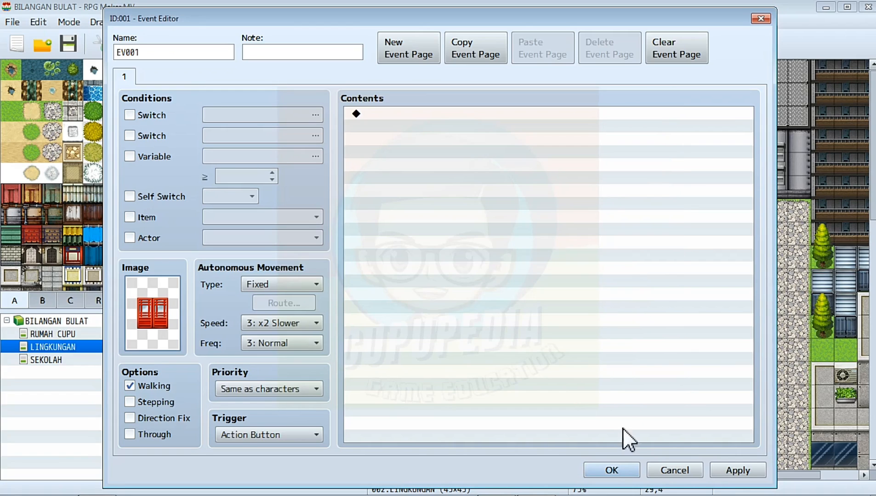
pyautogui.click(735, 472)
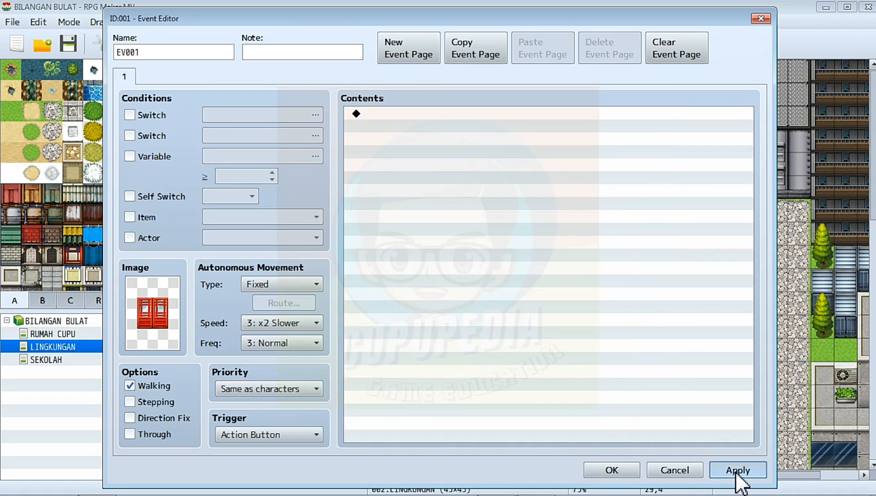
pyautogui.click(633, 467)
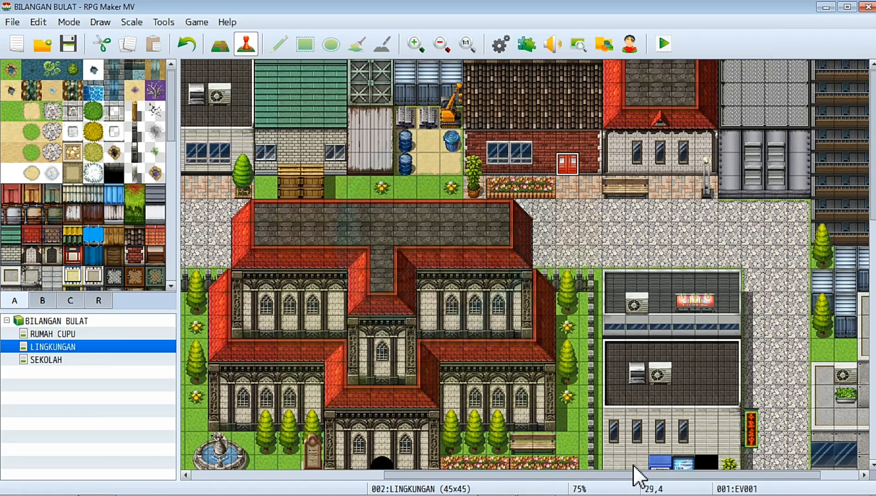
# Step: Add a Transfer Player command to the red door event that sends the player to RUMAH CUPU (9,13), and apply it
pyautogui.doubleClick(564, 167)
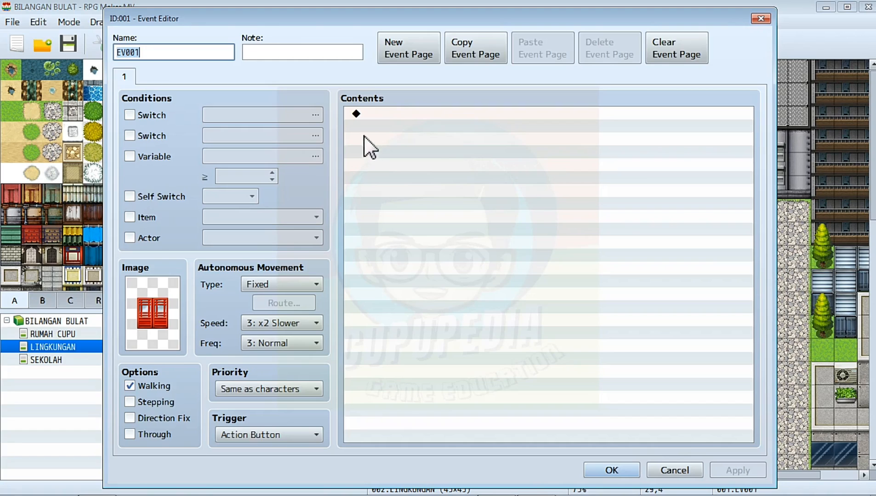
pyautogui.click(402, 112)
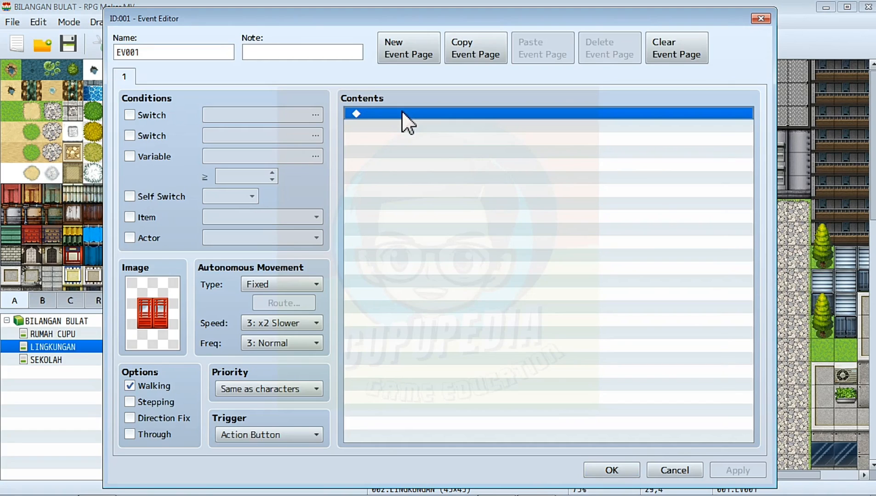
pyautogui.doubleClick(401, 111)
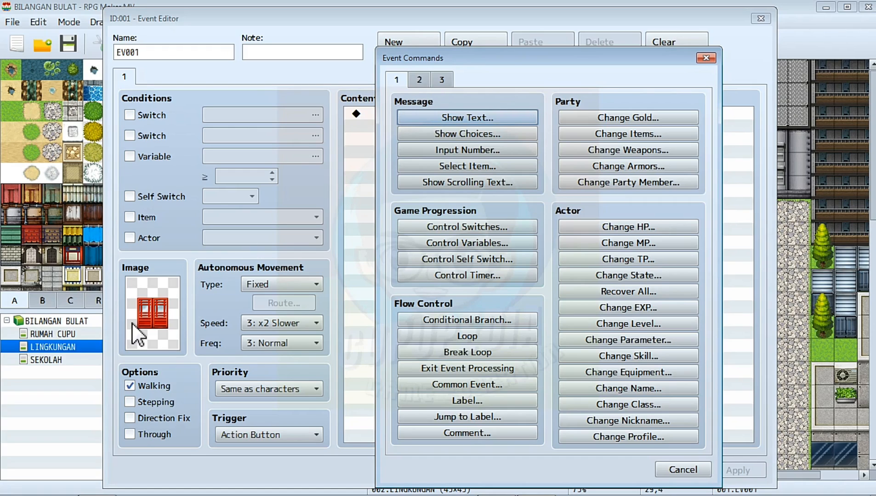
pyautogui.click(420, 85)
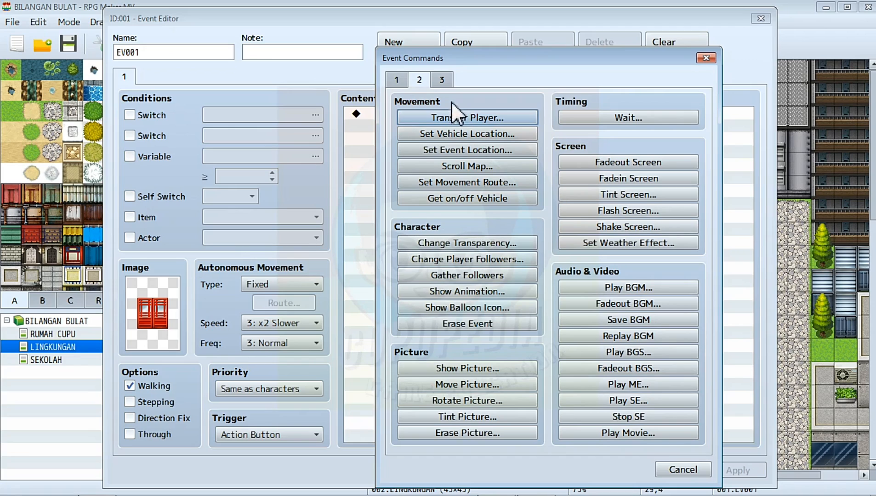
pyautogui.click(455, 120)
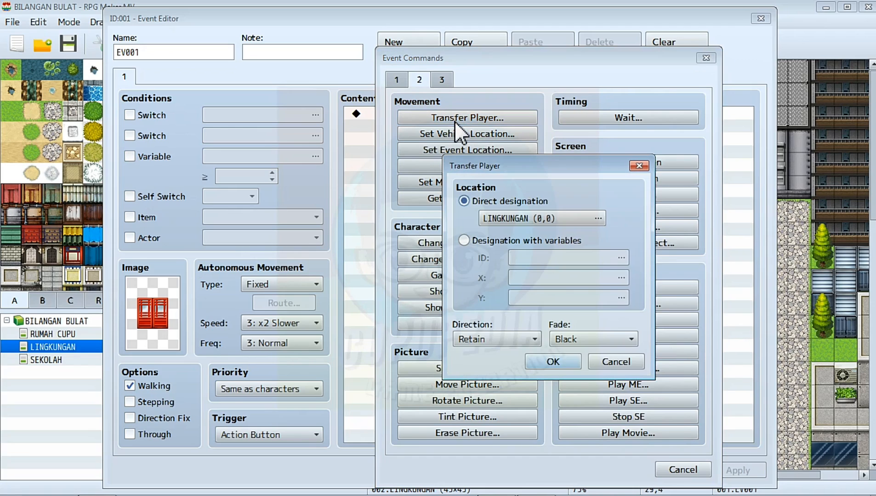
pyautogui.click(561, 219)
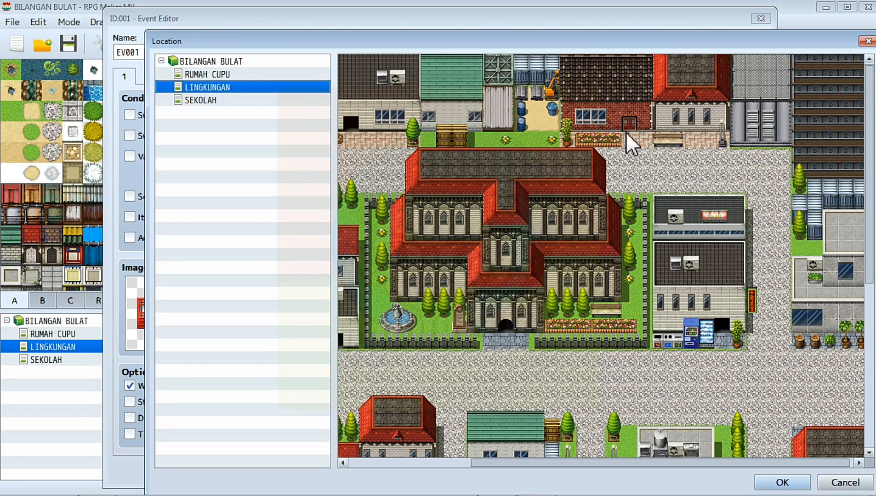
pyautogui.click(222, 77)
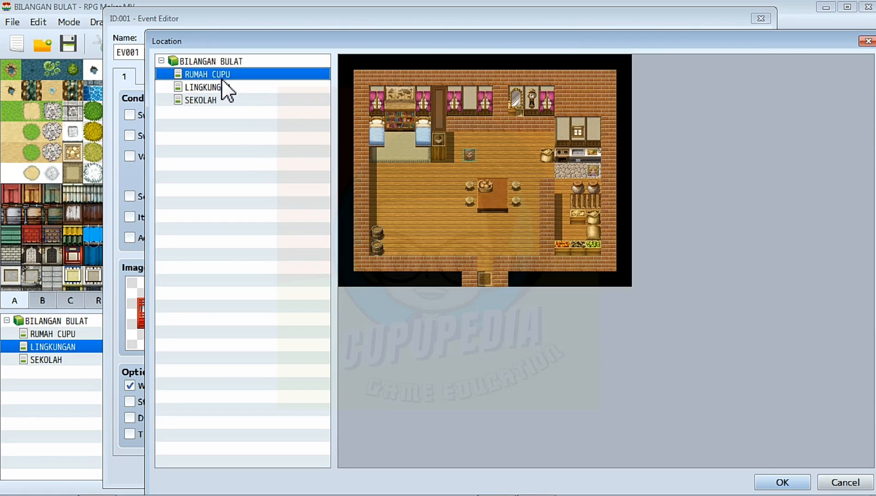
pyautogui.click(483, 266)
pyautogui.doubleClick(482, 265)
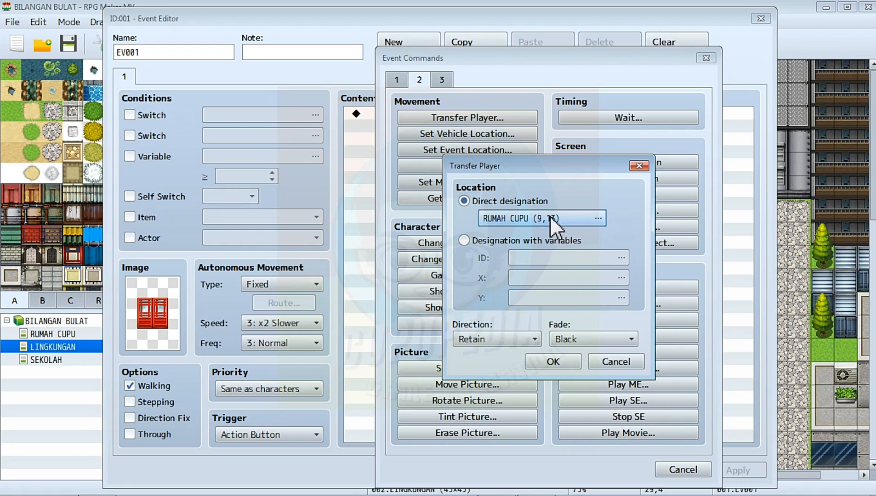
pyautogui.click(559, 363)
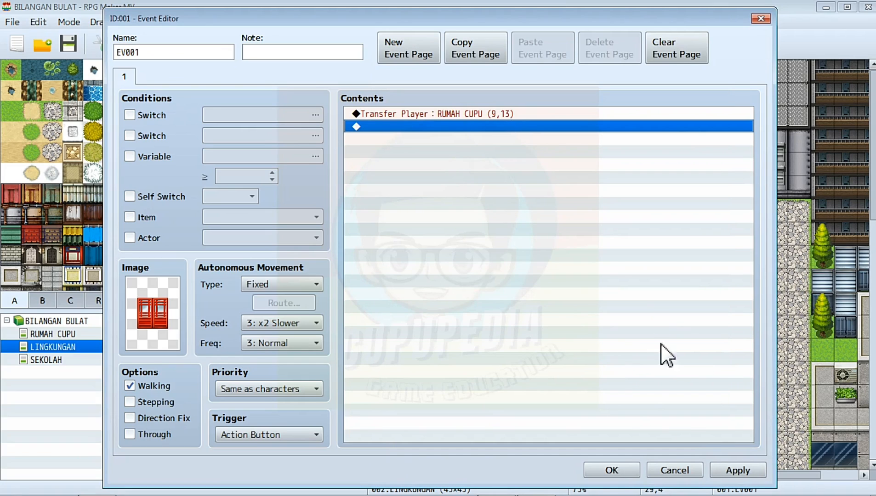
pyautogui.click(723, 468)
pyautogui.click(611, 470)
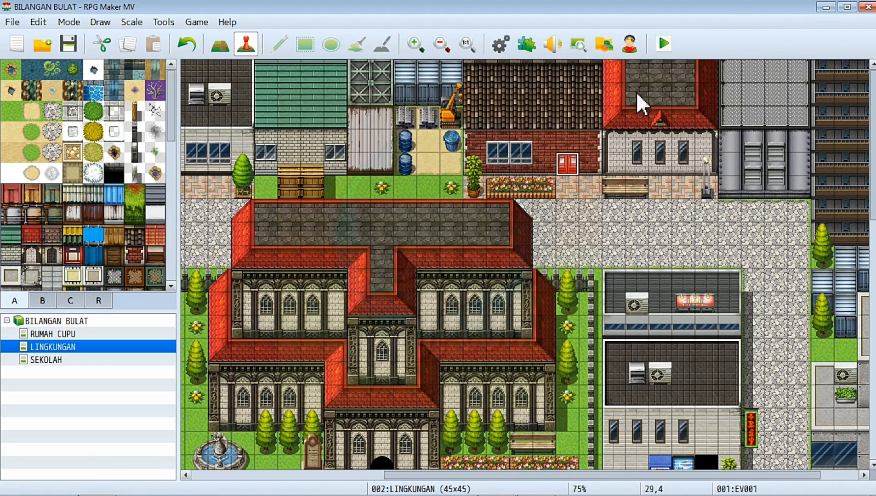
# Step: Save the game changes, start a playtest, and enter the house through the red door on the street
pyautogui.click(656, 46)
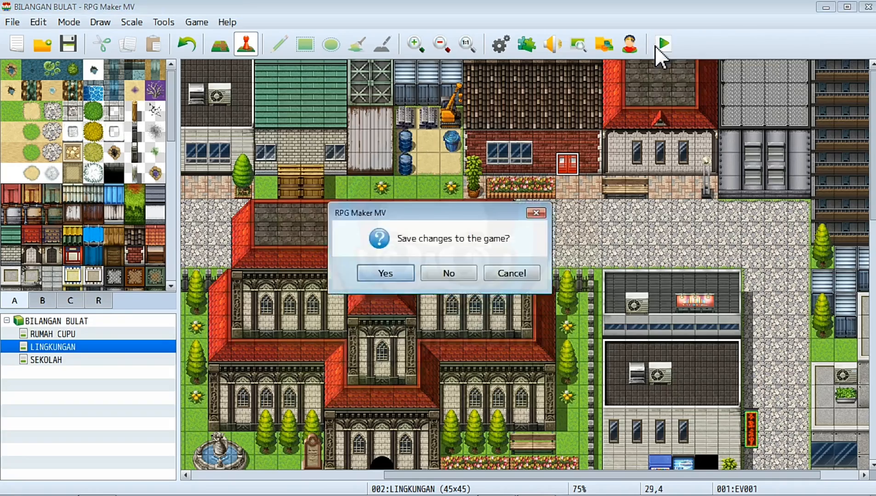
pyautogui.press('Return')
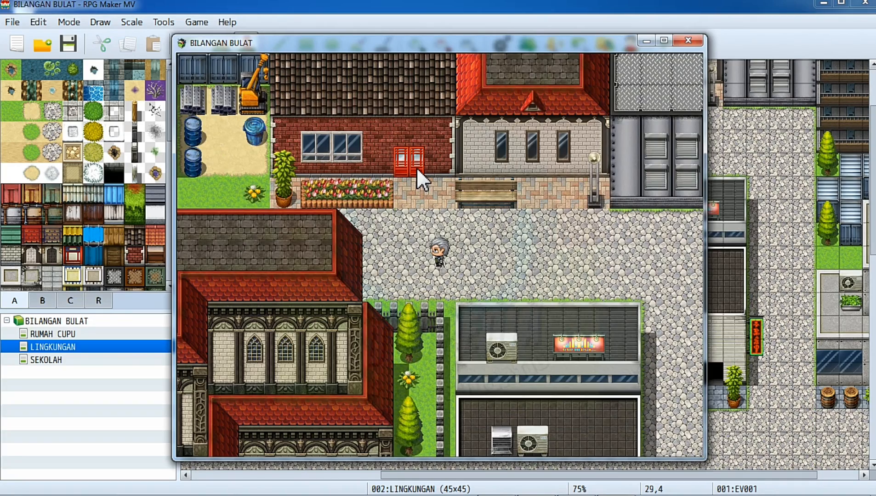
pyautogui.click(417, 164)
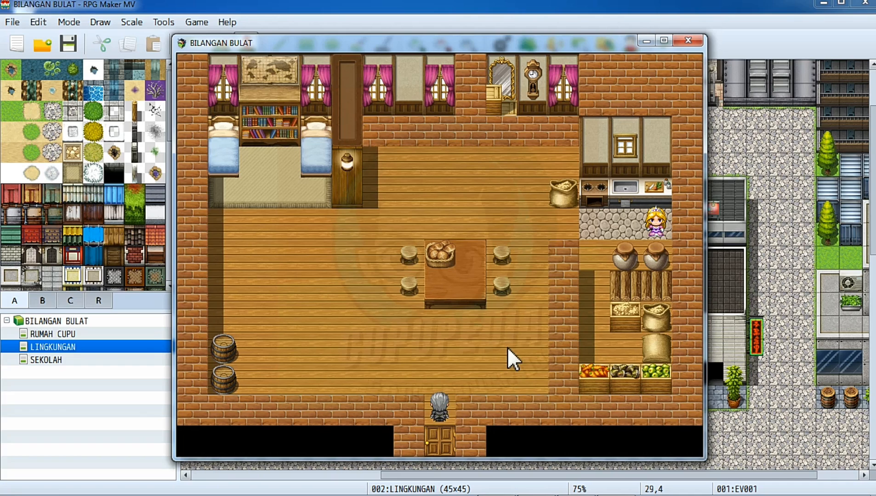
# Step: Walk to the mother in the kitchen and advance through her whole farewell conversation
pyautogui.moveTo(507, 347); pyautogui.dragTo(621, 259)
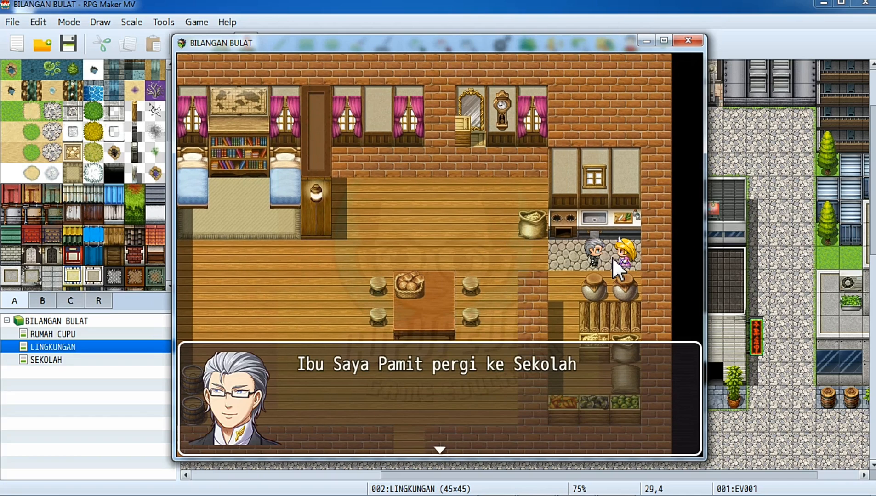
pyautogui.click(494, 268)
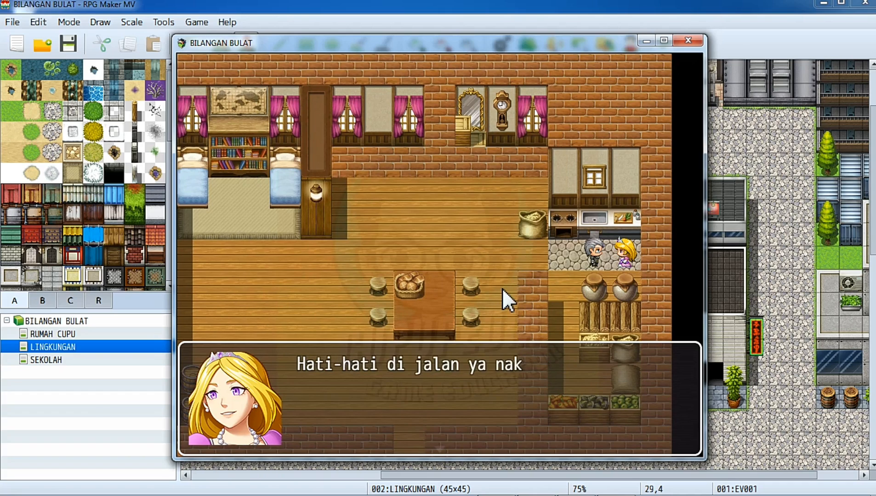
pyautogui.click(501, 289)
pyautogui.click(503, 291)
pyautogui.click(503, 291)
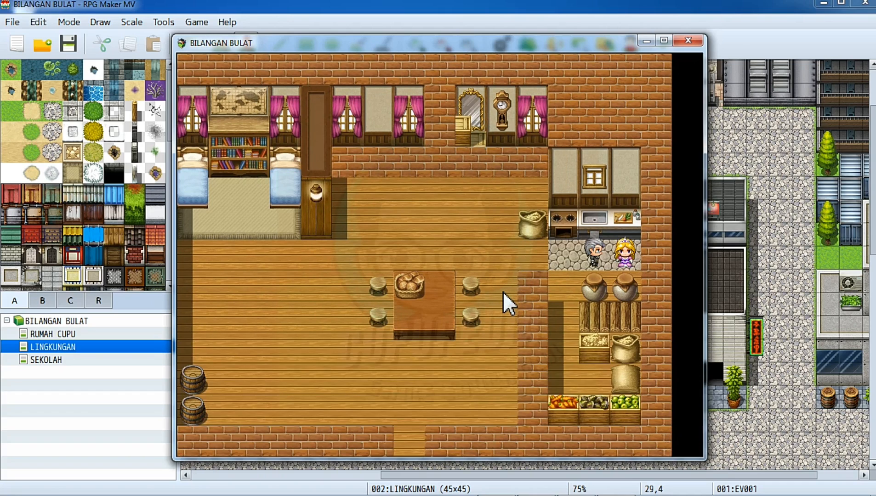
# Step: Return to the wooden door, advance through its messages, and use it again to leave the house
pyautogui.moveTo(503, 291)
pyautogui.mouseDown()
pyautogui.moveTo(497, 351)
pyautogui.moveTo(407, 401)
pyautogui.mouseUp()
pyautogui.click(409, 432)
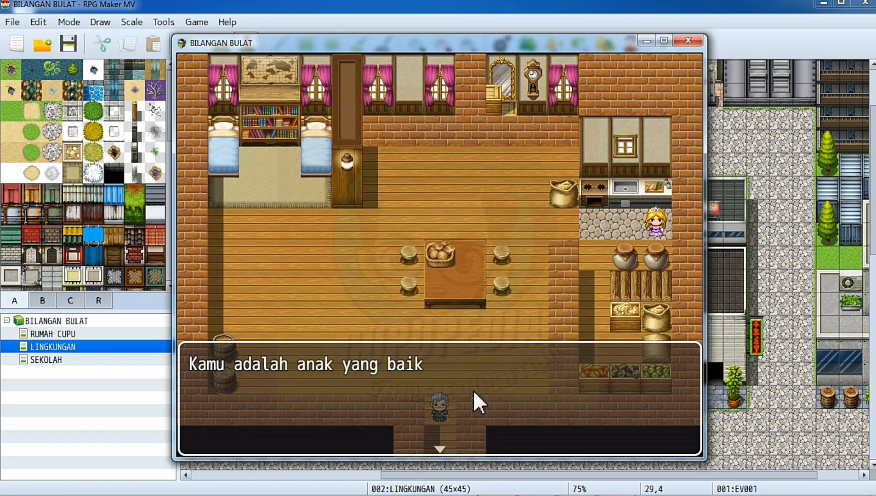
pyautogui.click(436, 431)
pyautogui.click(437, 431)
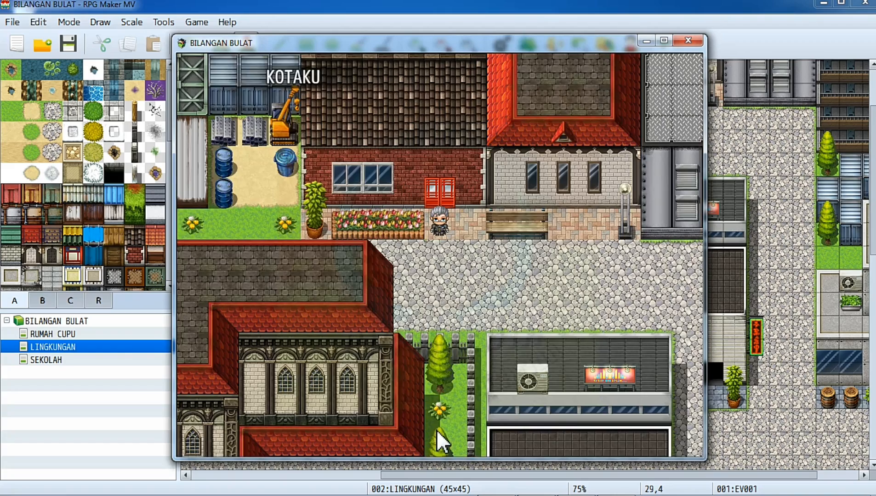
# Step: Test re-entering by the red door, walking around inside and leaving the house again, and close the playtest
pyautogui.click(439, 205)
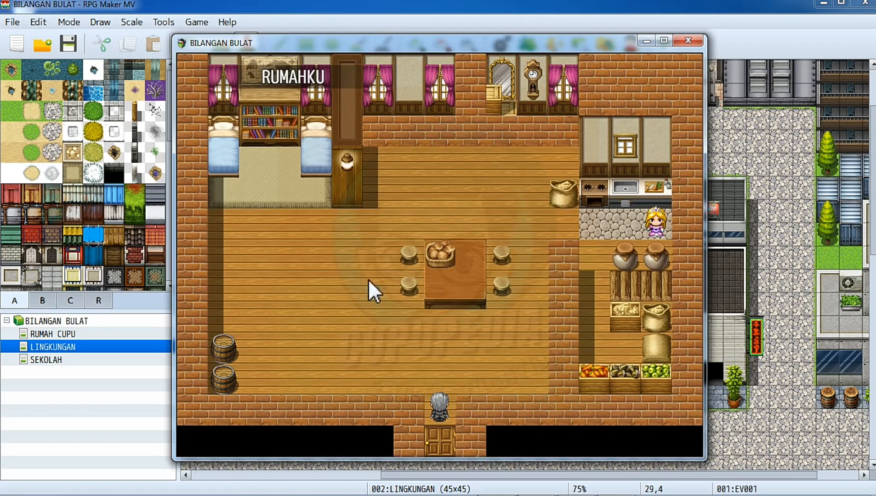
pyautogui.click(357, 289)
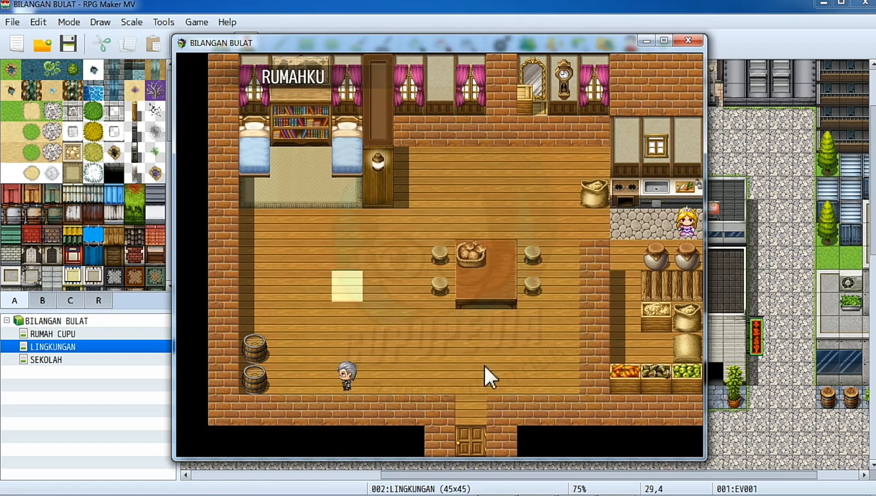
pyautogui.click(466, 383)
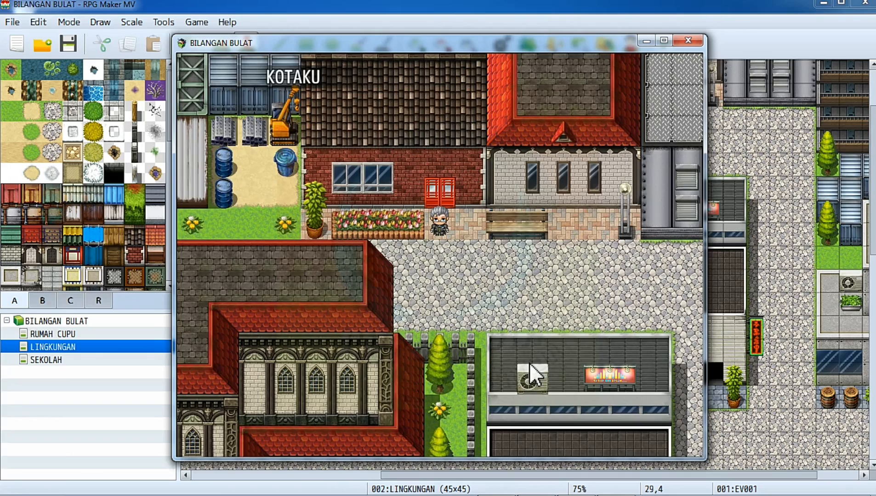
pyautogui.click(689, 40)
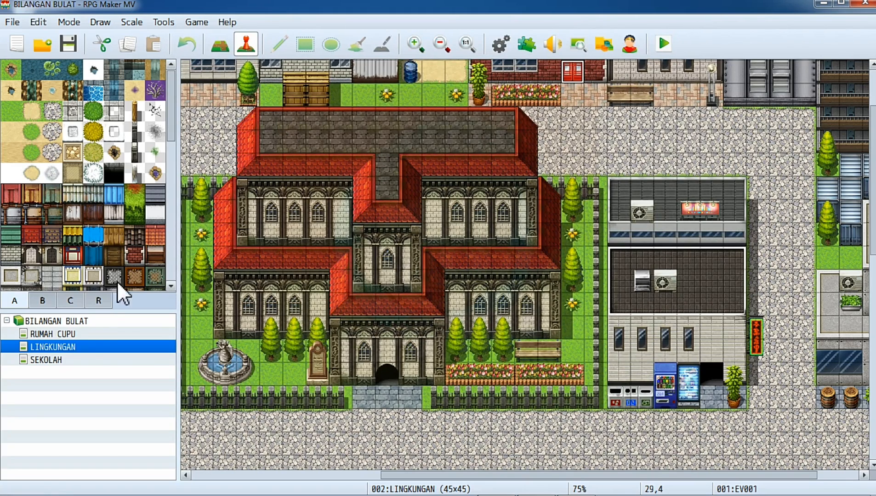
# Step: Review the commands of the Buka Pintu door event and the mother's Pamit Ibu event on the RUMAH CUPU map
pyautogui.click(82, 330)
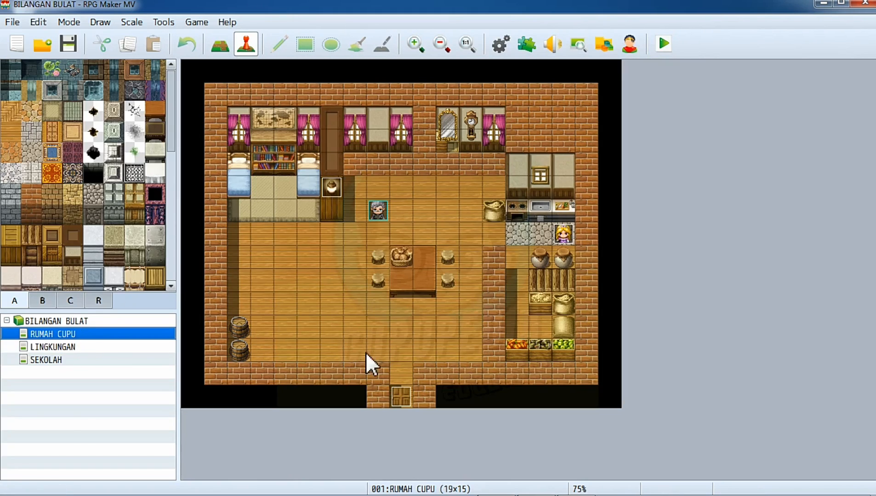
pyautogui.doubleClick(410, 392)
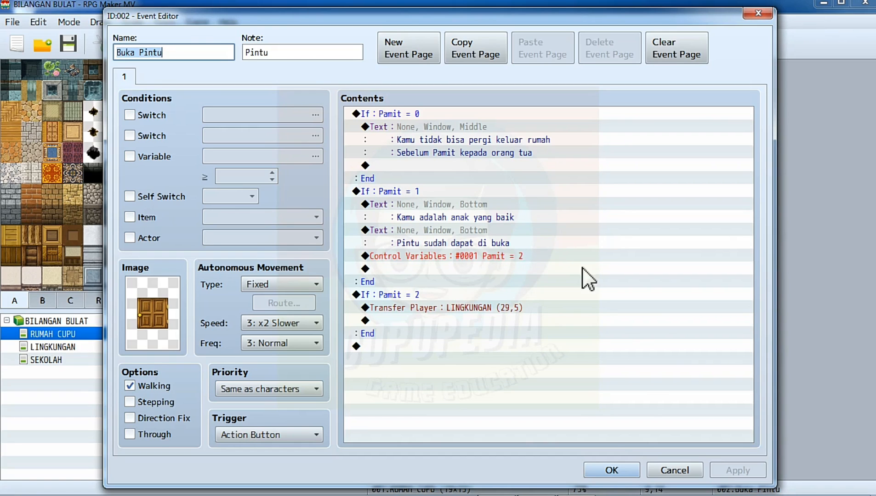
pyautogui.click(602, 469)
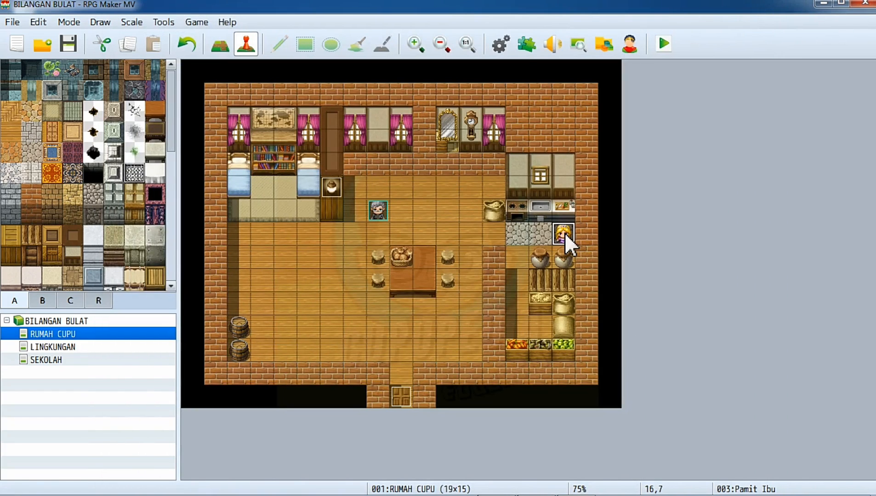
pyautogui.doubleClick(564, 233)
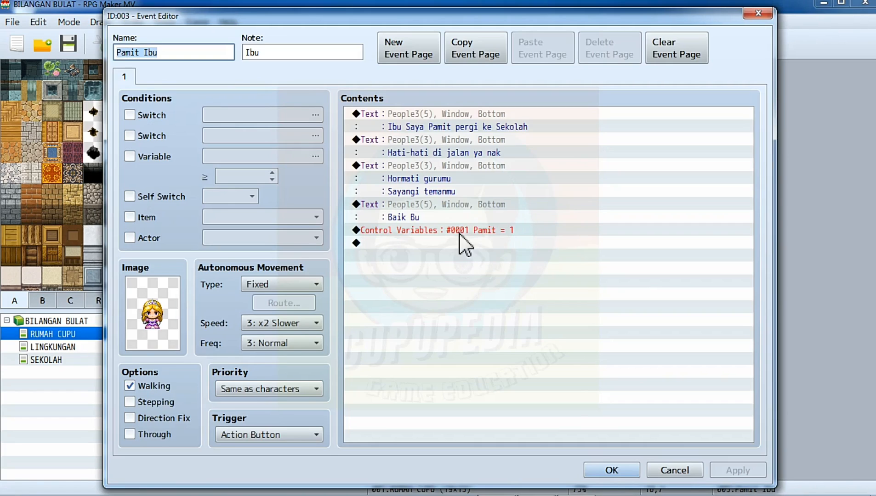
pyautogui.click(609, 469)
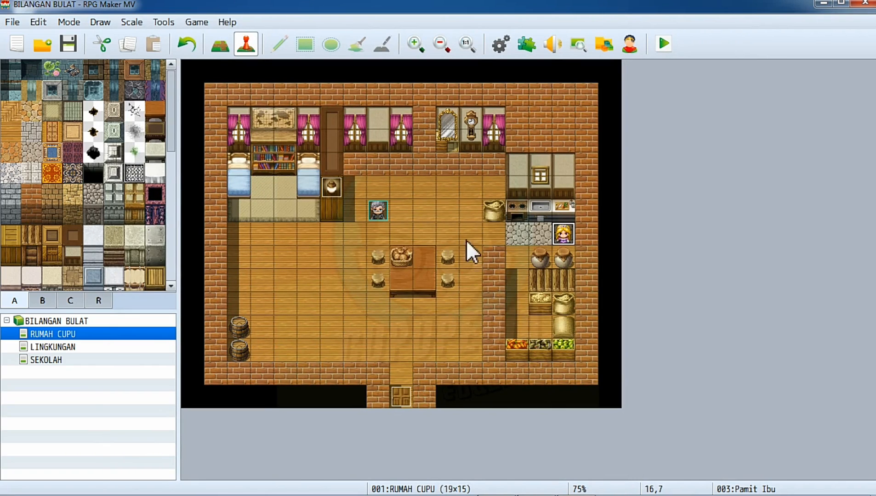
# Step: Add a second event page to the mother's Pamit Ibu event and browse the character images for it
pyautogui.doubleClick(570, 234)
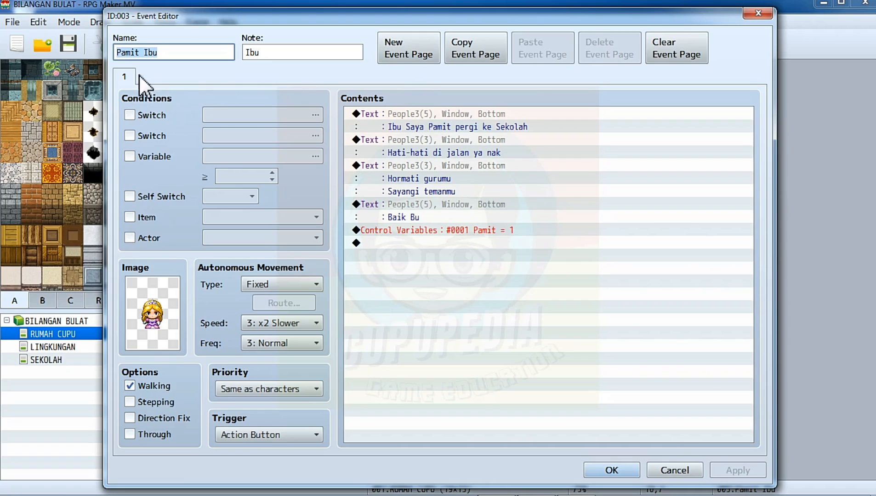
pyautogui.click(416, 53)
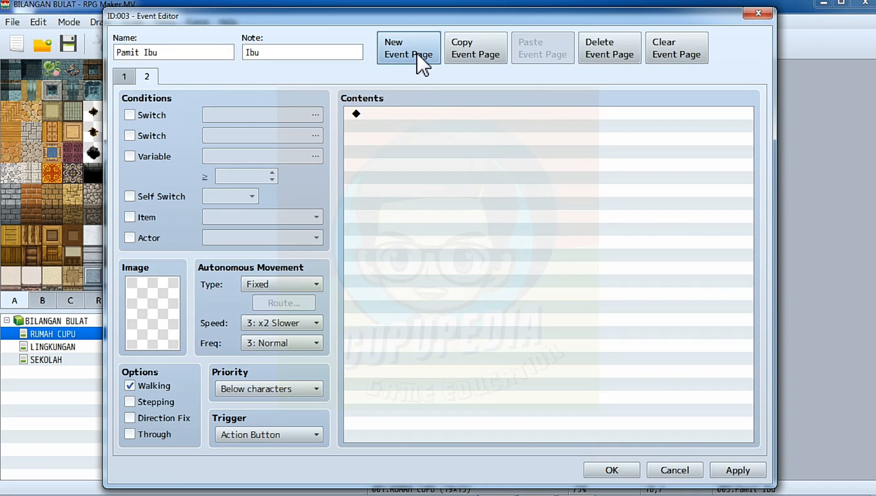
pyautogui.click(145, 77)
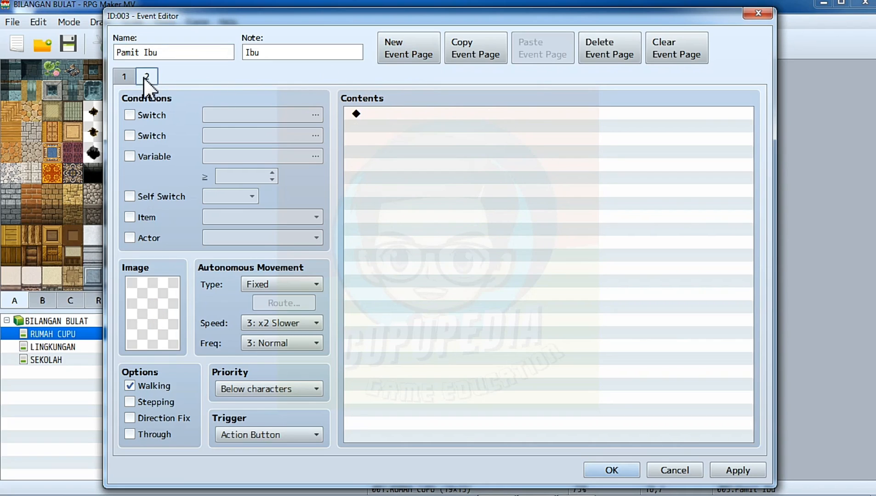
pyautogui.doubleClick(146, 313)
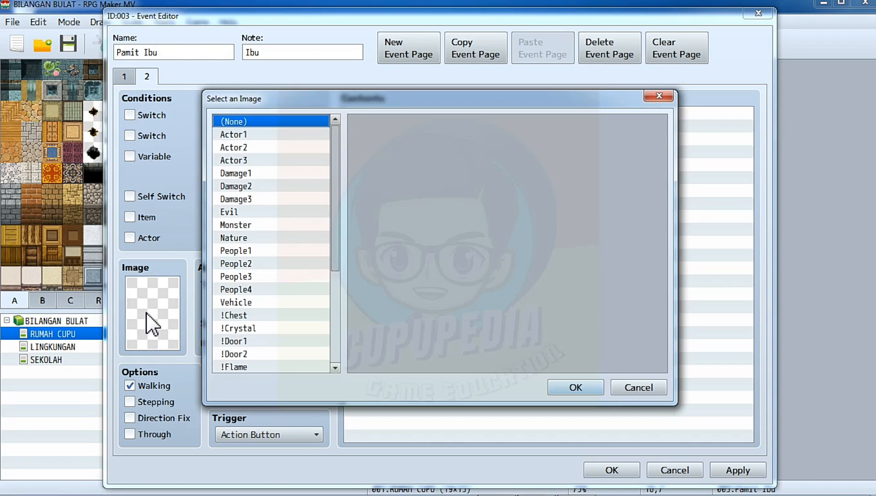
pyautogui.click(269, 279)
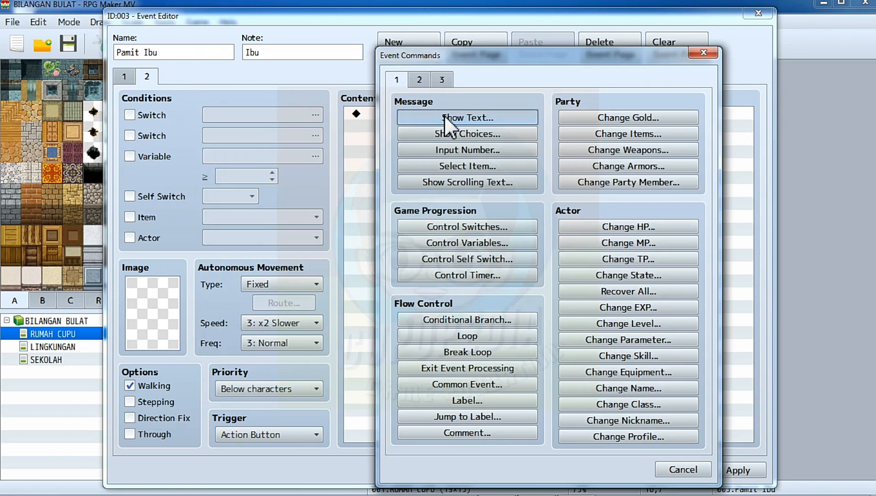
# Step: Add a Show Text command to page 2 of the mother's event reading "Kamu sudah pulang nak..." and "Segera istirahat ya"
pyautogui.click(444, 116)
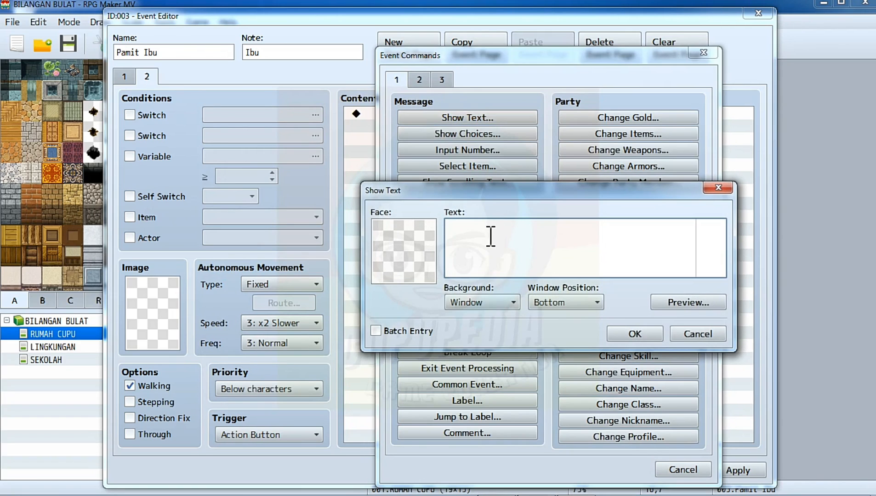
pyautogui.write('Kamu sudah')
pyautogui.write(' pua')
pyautogui.write('lang nak')
pyautogui.write('...')
pyautogui.press('Return')
pyautogui.write('Segera istirahat')
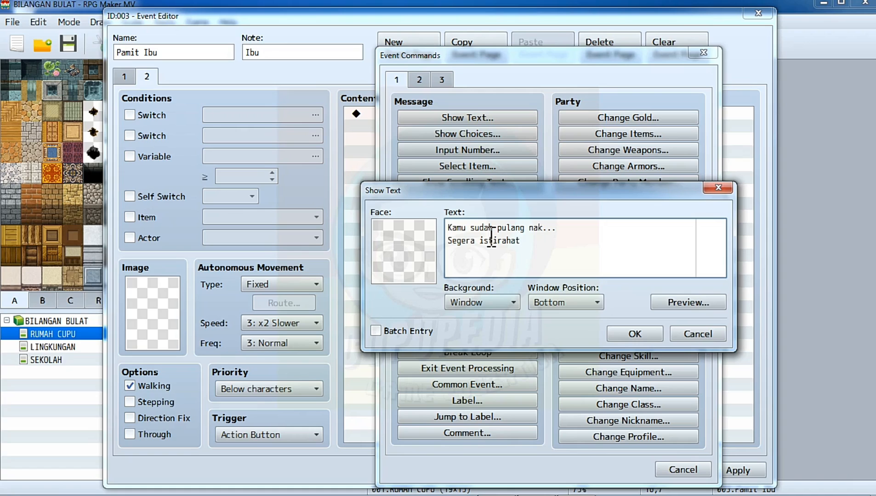
pyautogui.write(' ya')
# Step: Give the message the blonde princess face from People3, and apply and close the mother's event
pyautogui.doubleClick(387, 252)
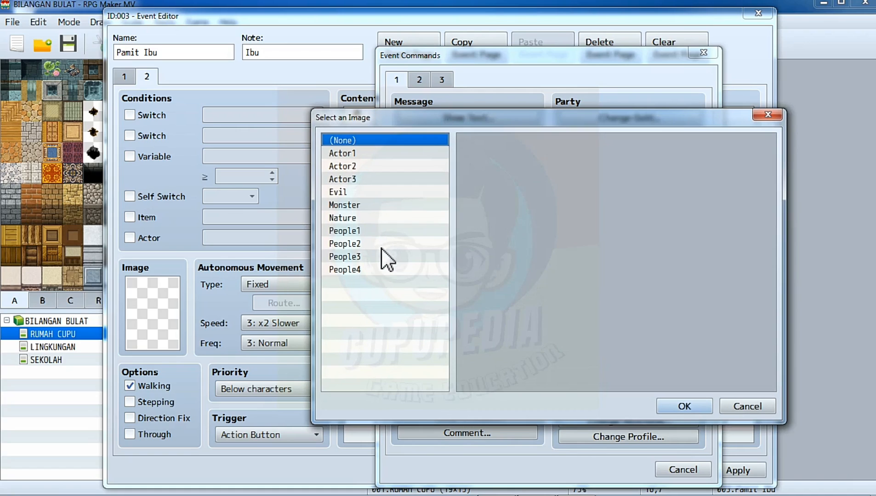
pyautogui.click(381, 255)
pyautogui.click(672, 164)
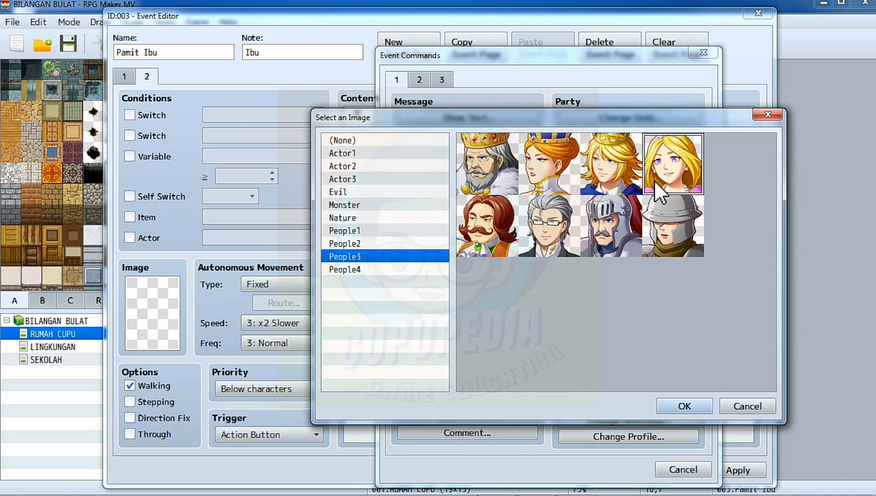
pyautogui.click(704, 403)
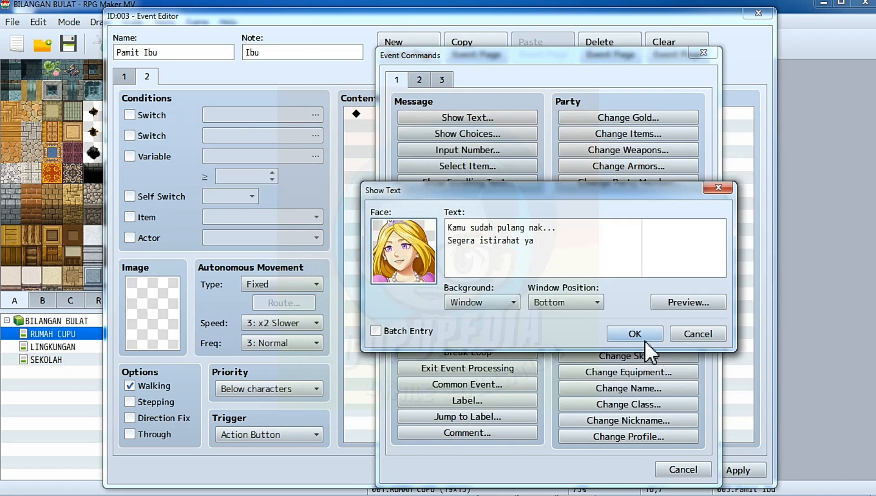
pyautogui.click(634, 334)
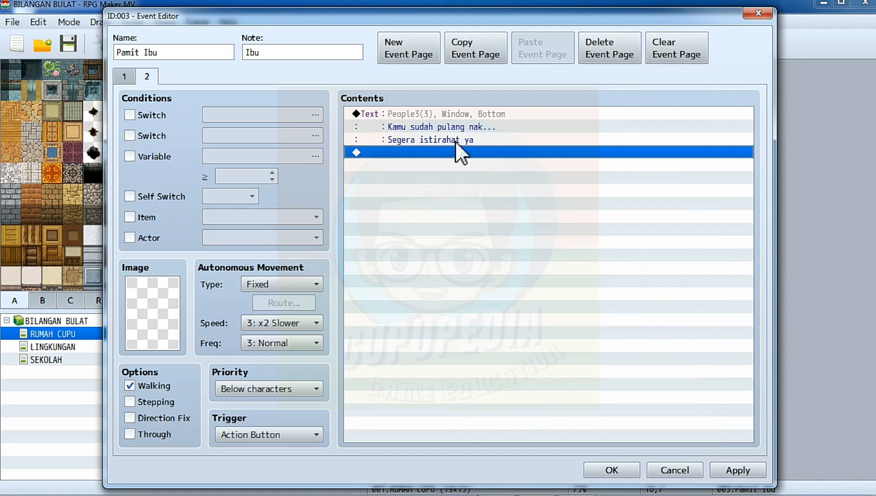
pyautogui.click(735, 470)
pyautogui.click(623, 475)
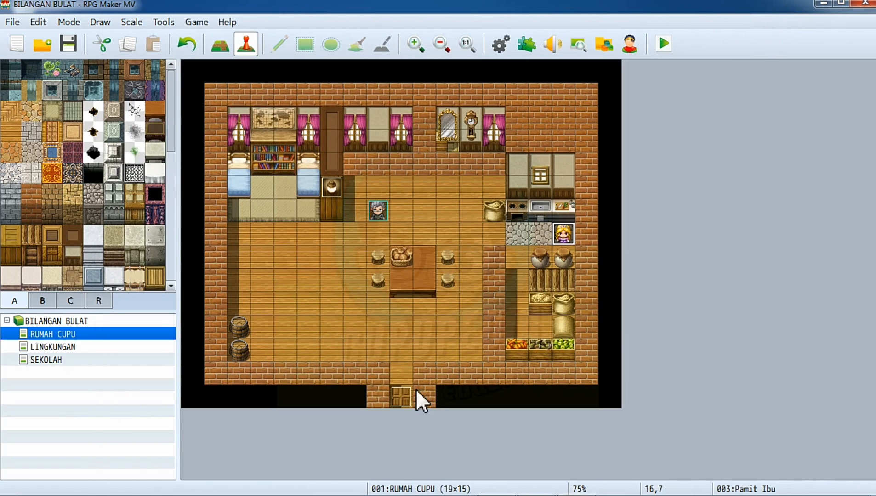
# Step: In the Buka Pintu door event, set variable 0001 Pamit to 3 after the LINGKUNGAN transfer in the Pamit = 2 branch, and save the event
pyautogui.doubleClick(407, 397)
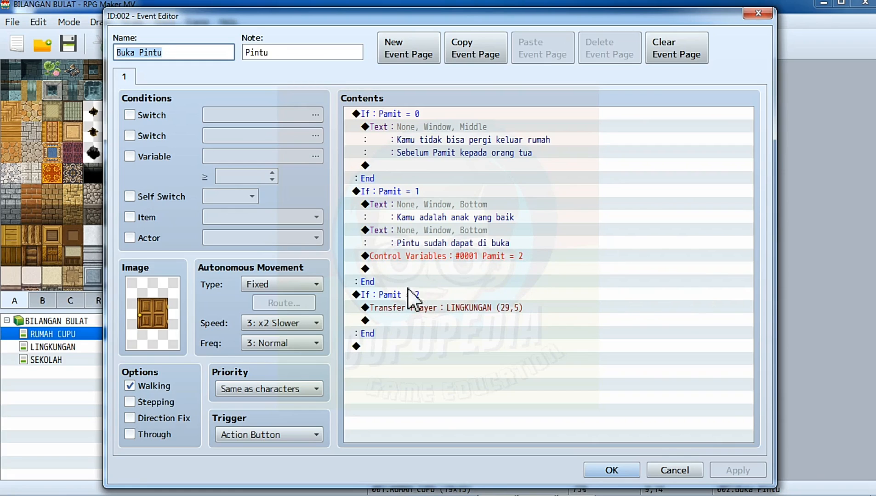
pyautogui.click(406, 324)
pyautogui.rightClick(405, 324)
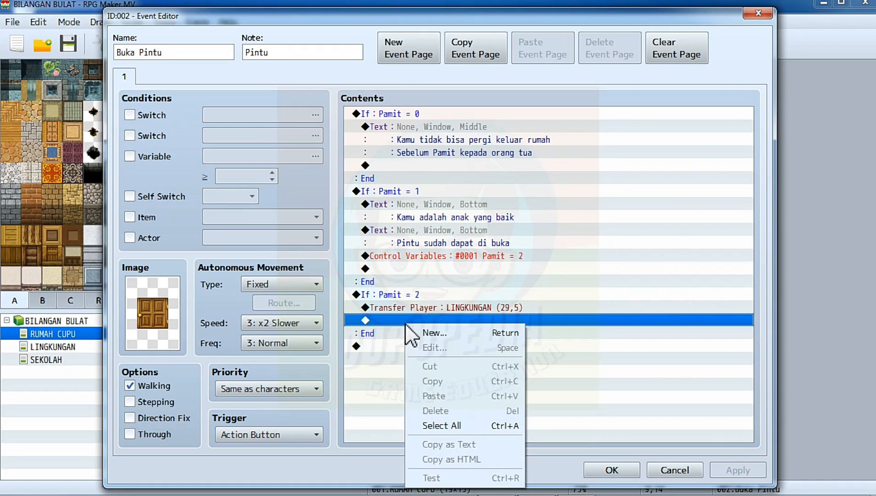
pyautogui.press('Escape')
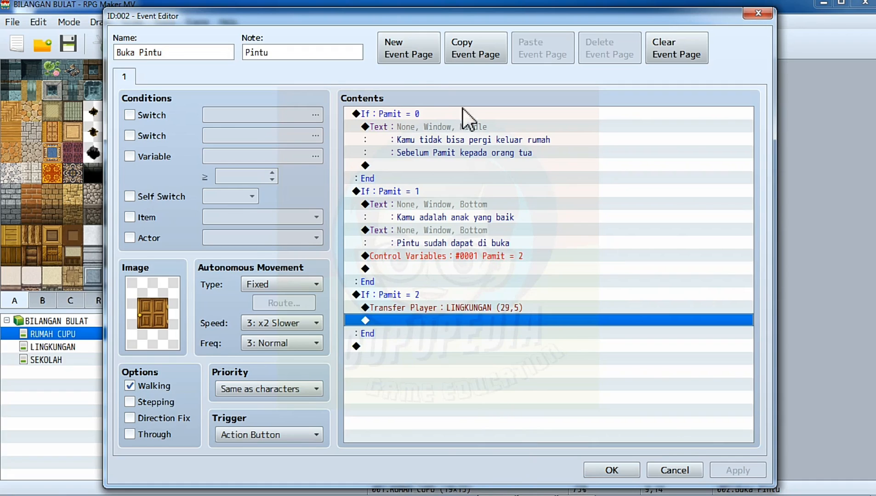
pyautogui.doubleClick(405, 320)
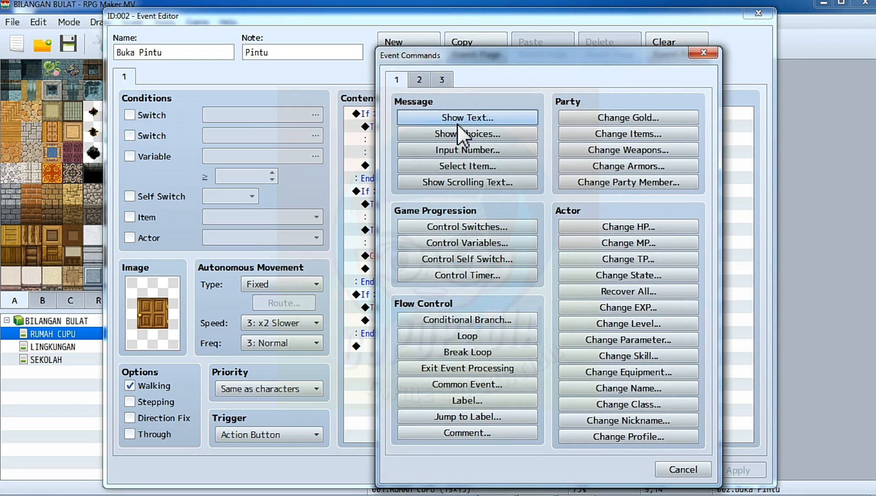
pyautogui.click(470, 244)
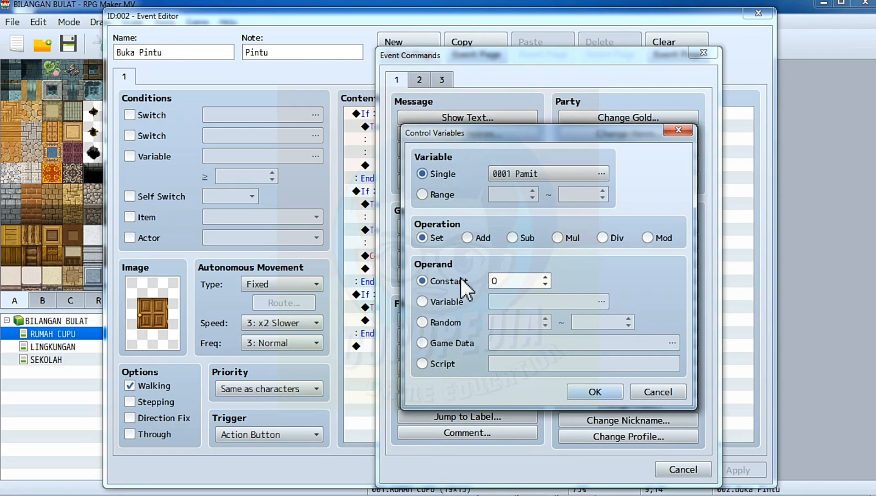
pyautogui.doubleClick(514, 280)
pyautogui.write('2')
pyautogui.press('BackSpace')
pyautogui.write('3')
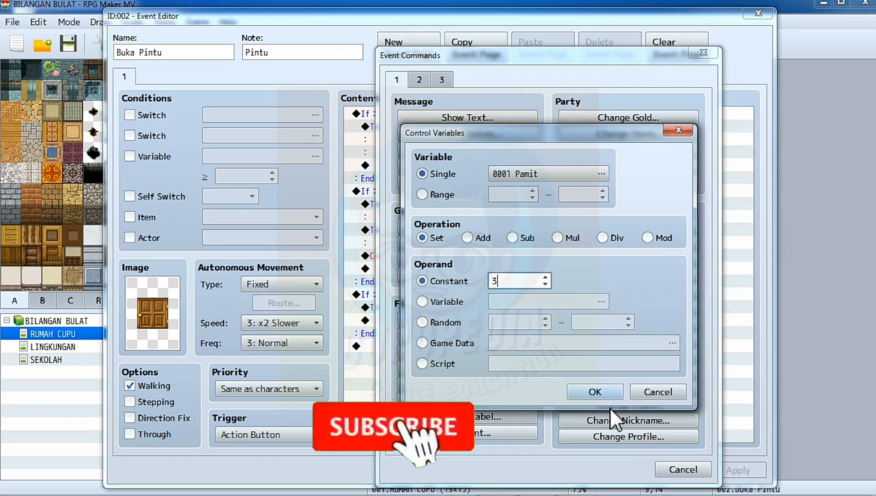
pyautogui.click(613, 390)
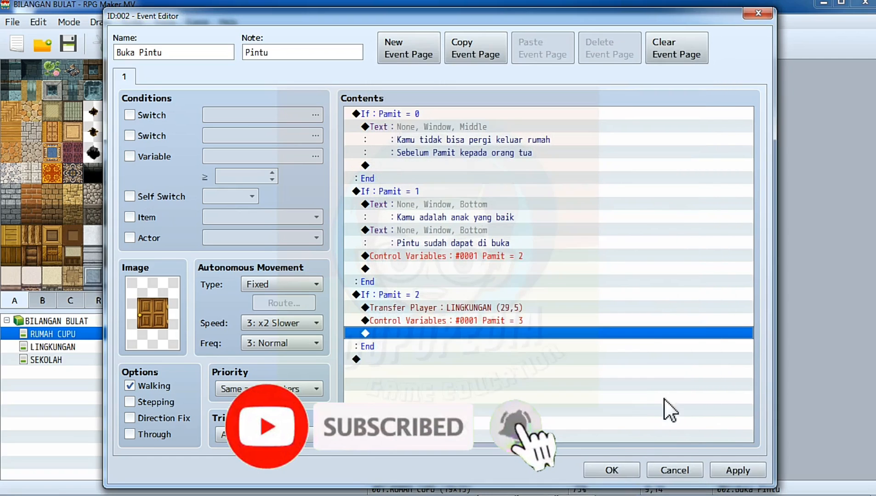
pyautogui.click(749, 472)
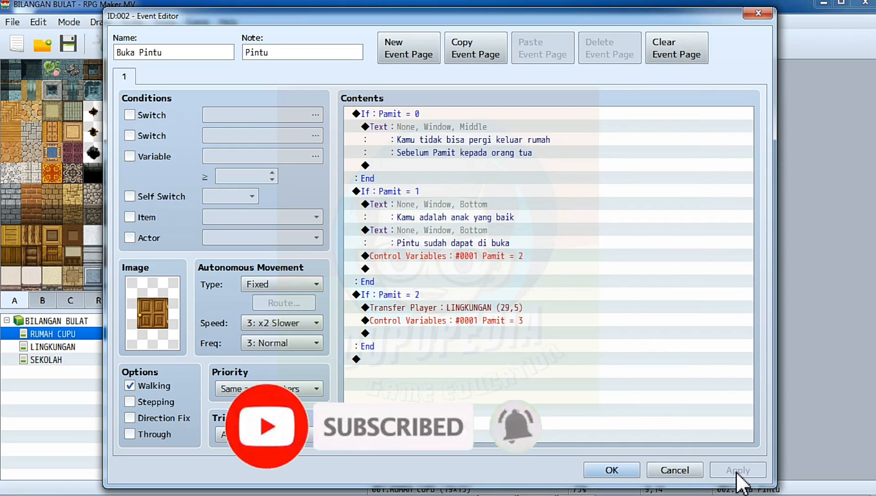
pyautogui.click(617, 474)
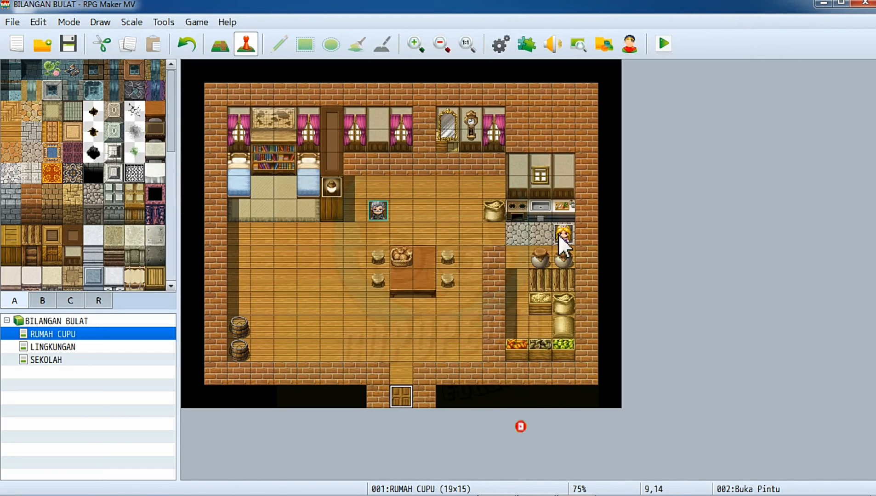
# Step: On page 2 of the mother's Pamit Ibu event, add the condition that variable 0001 Pamit is at least 3
pyautogui.click(559, 236)
pyautogui.doubleClick(559, 234)
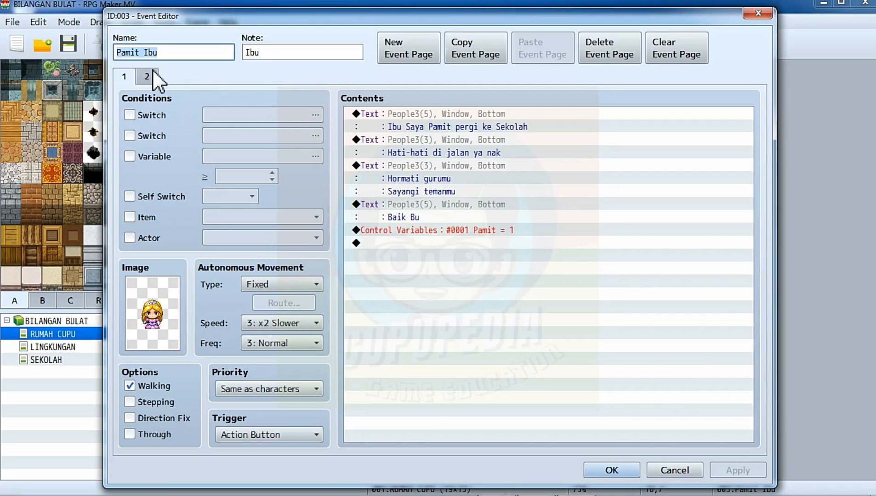
pyautogui.click(153, 72)
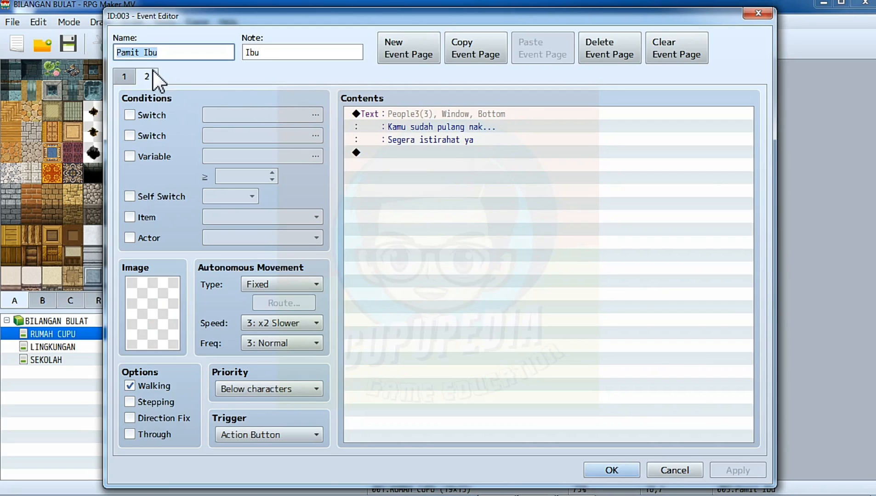
pyautogui.click(386, 153)
pyautogui.click(138, 158)
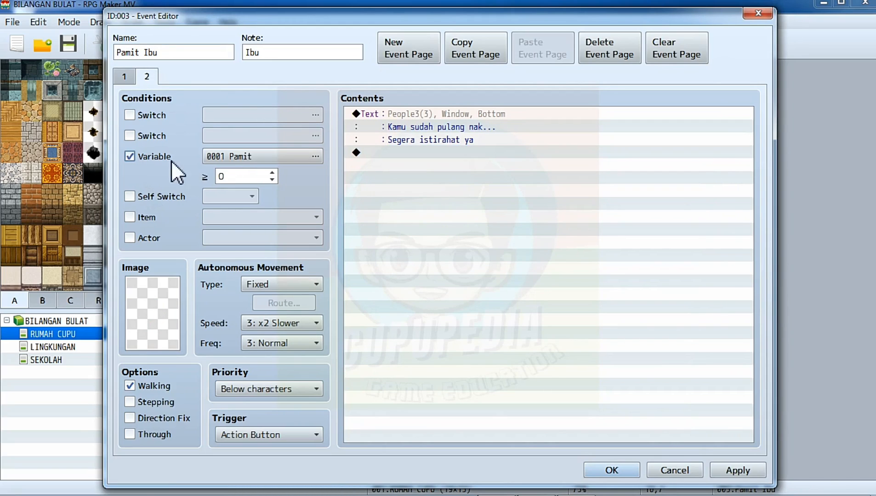
pyautogui.click(272, 174)
pyautogui.click(273, 174)
pyautogui.click(272, 174)
pyautogui.click(272, 174)
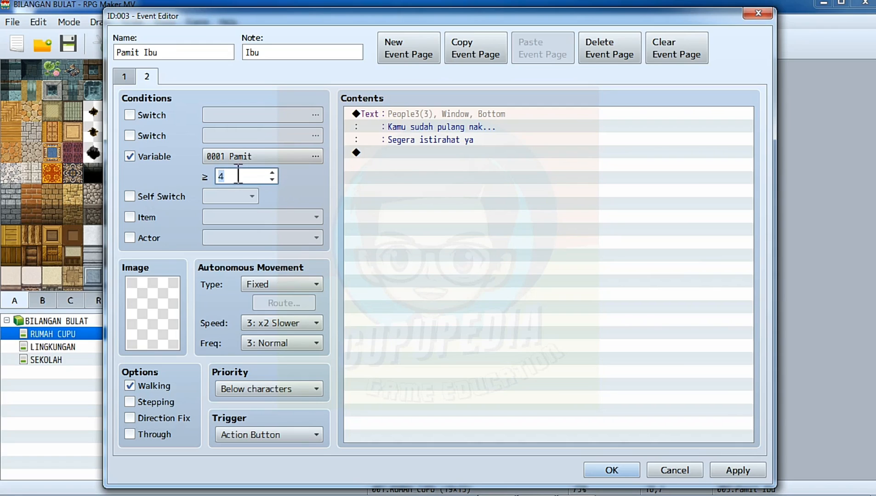
pyautogui.click(272, 181)
# Step: Assign the blonde princess character from People3 as the image of page 2, and apply and close the event
pyautogui.doubleClick(141, 332)
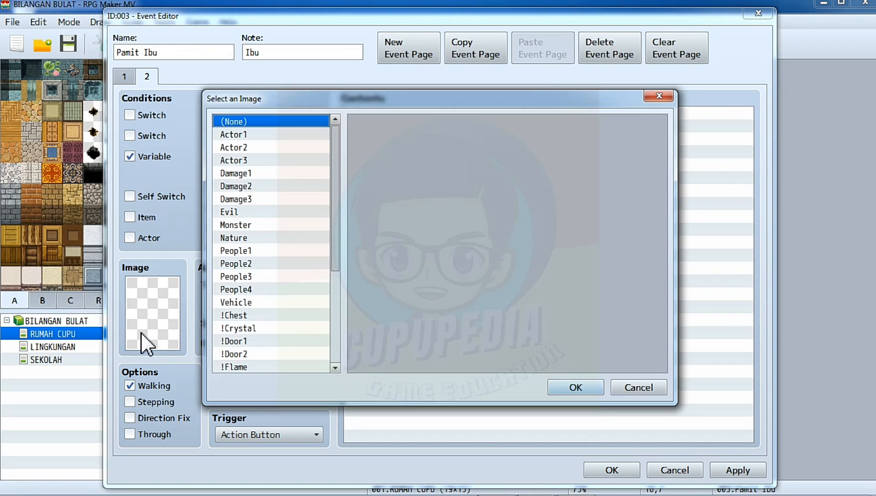
pyautogui.click(248, 277)
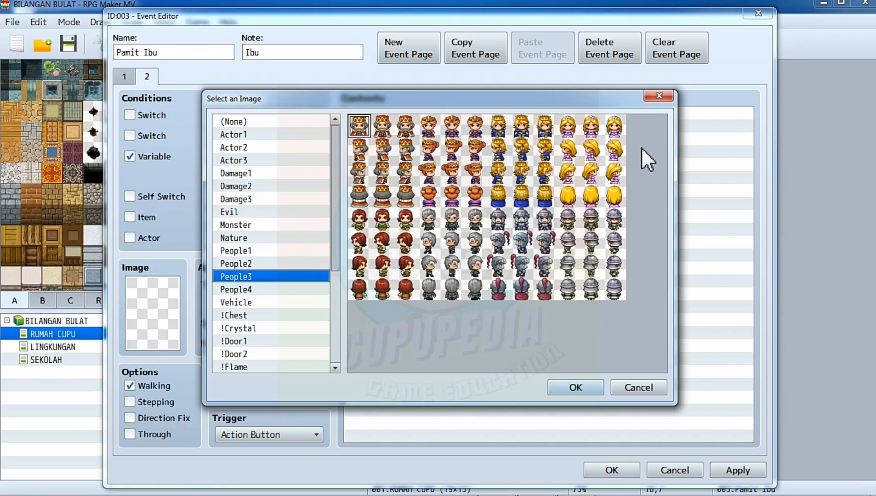
pyautogui.click(574, 131)
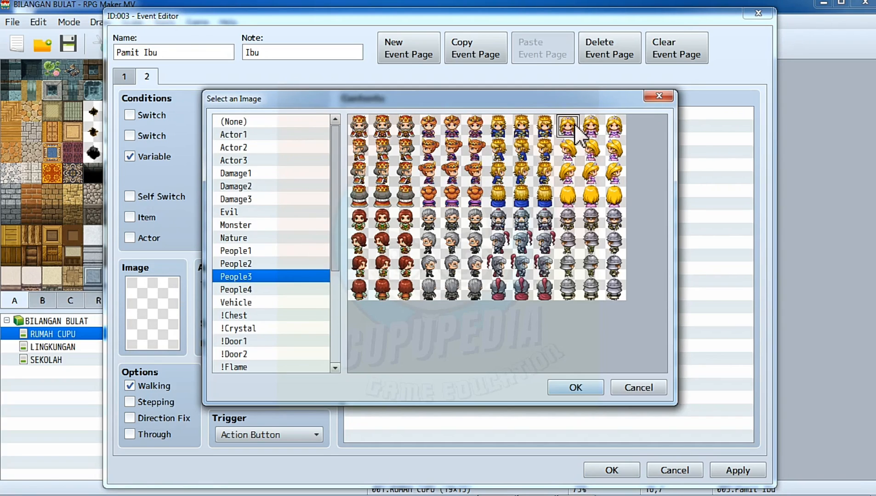
pyautogui.click(570, 389)
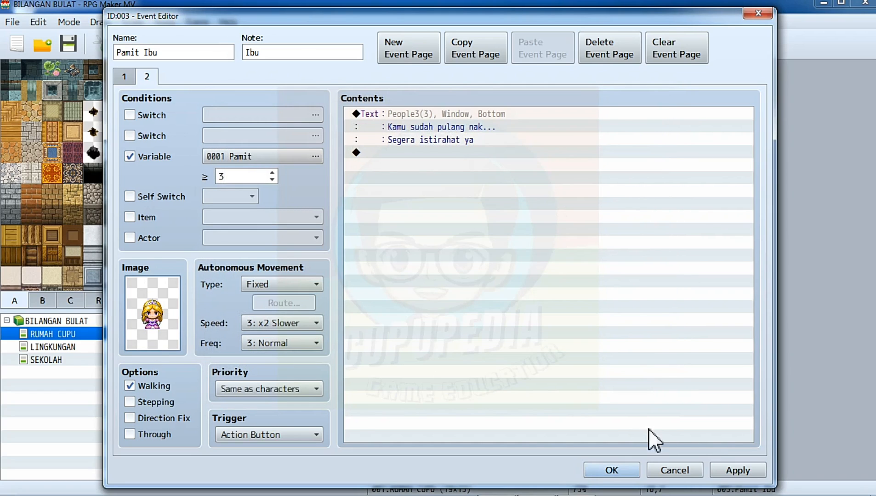
pyautogui.click(738, 470)
pyautogui.click(611, 471)
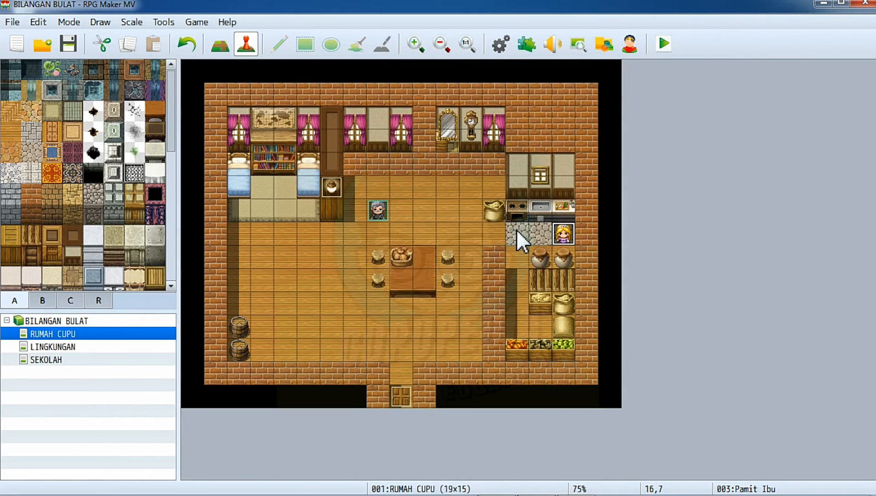
# Step: Save the changes, playtest a new game, and go through the farewell dialogue with the mother
pyautogui.click(661, 50)
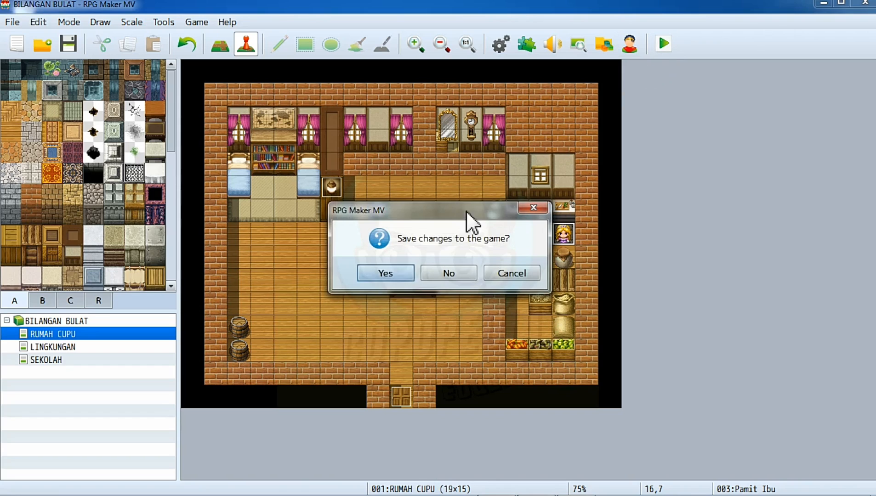
pyautogui.click(397, 273)
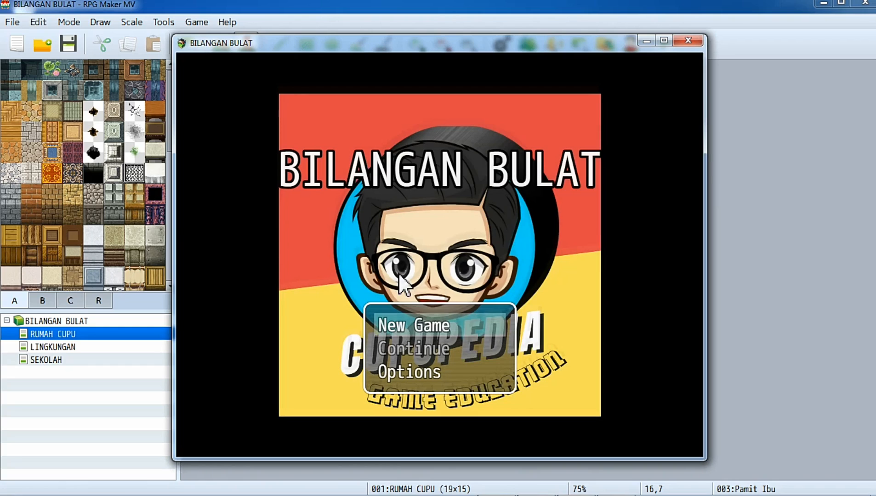
pyautogui.click(414, 324)
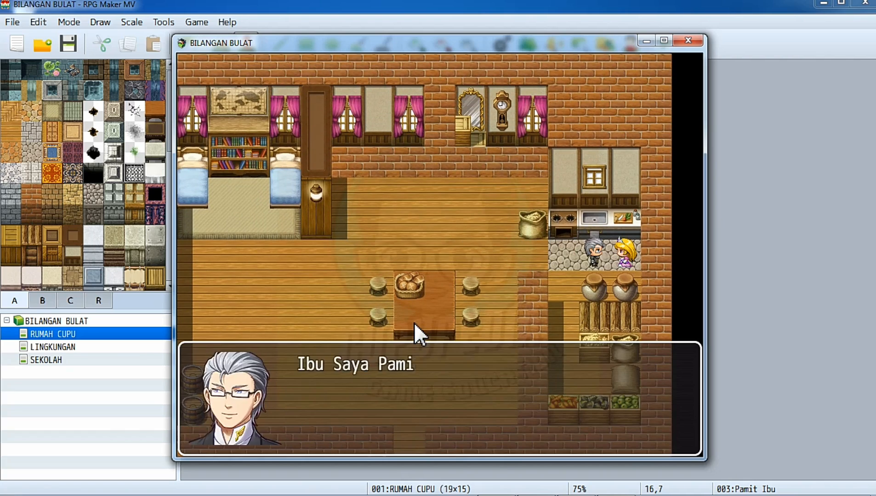
pyautogui.click(414, 324)
pyautogui.click(414, 324)
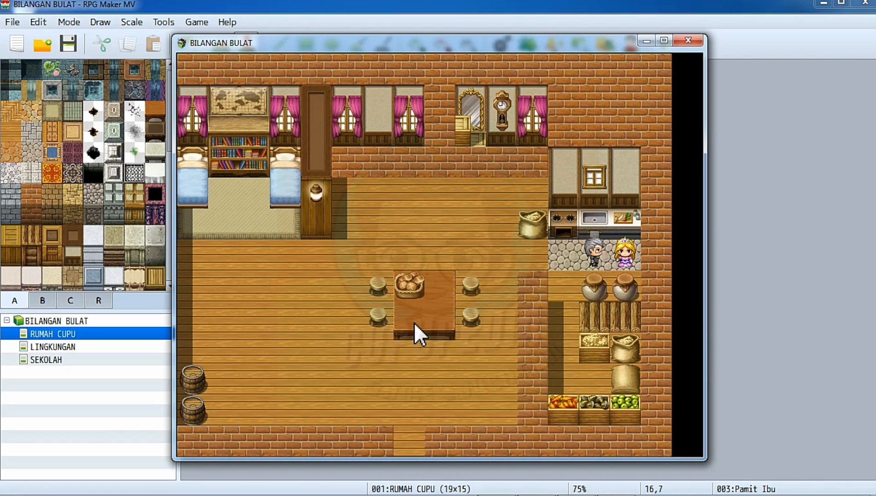
# Step: Walk to the wooden door, advance its messages, leave the house and come back inside
pyautogui.press('Left')
pyautogui.press('Down')
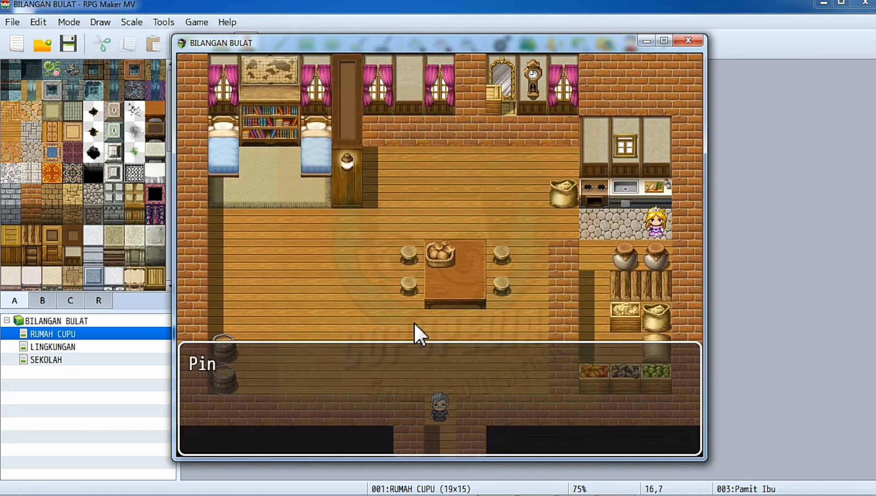
pyautogui.press('Return')
pyautogui.press('Down')
pyautogui.press('Up')
pyautogui.press('Up')
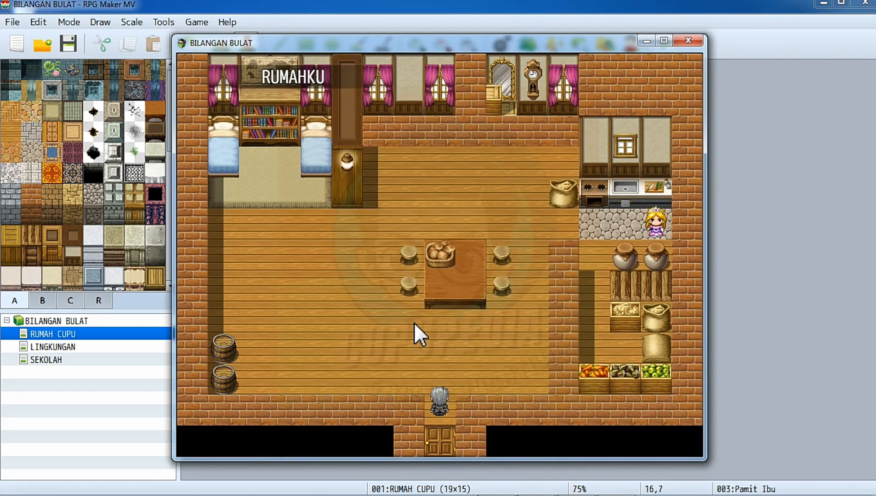
# Step: Walk back to the mother in the kitchen, talk to her to test the return-home dialogue, and close the playtest
pyautogui.press('Right')
pyautogui.press('Right')
pyautogui.press('Up')
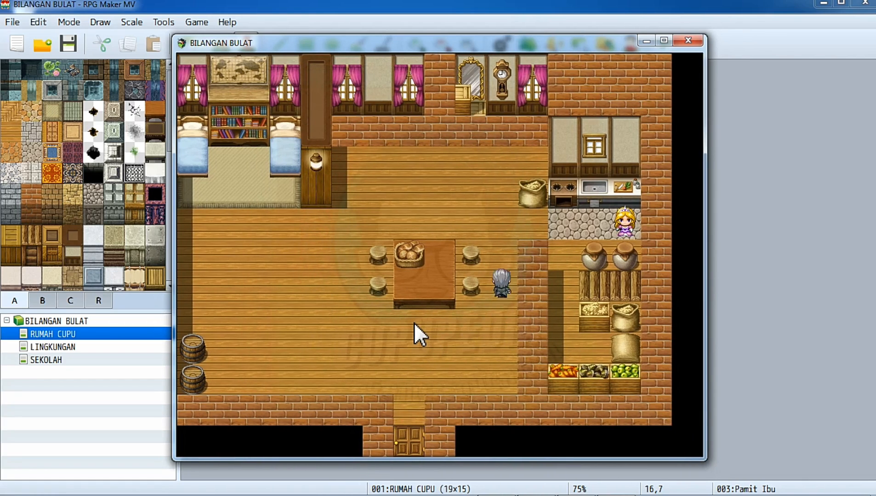
pyautogui.press('Right')
pyautogui.press('Right')
pyautogui.press('Right')
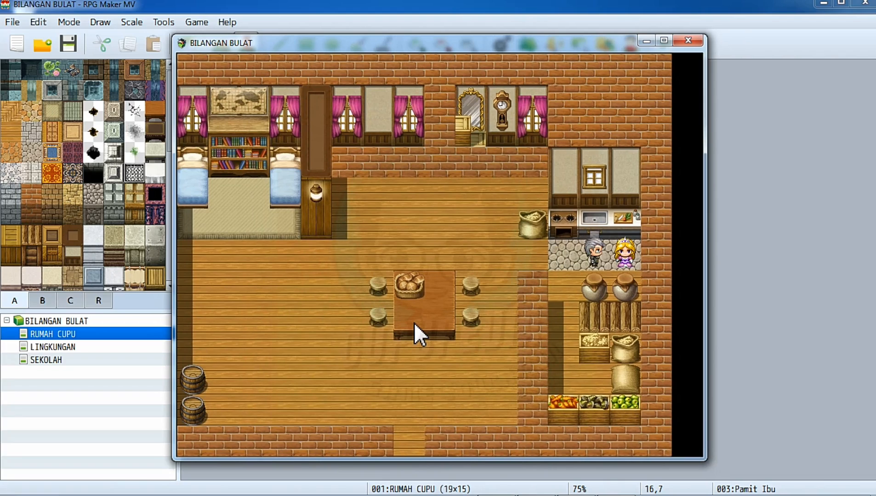
pyautogui.press('Return')
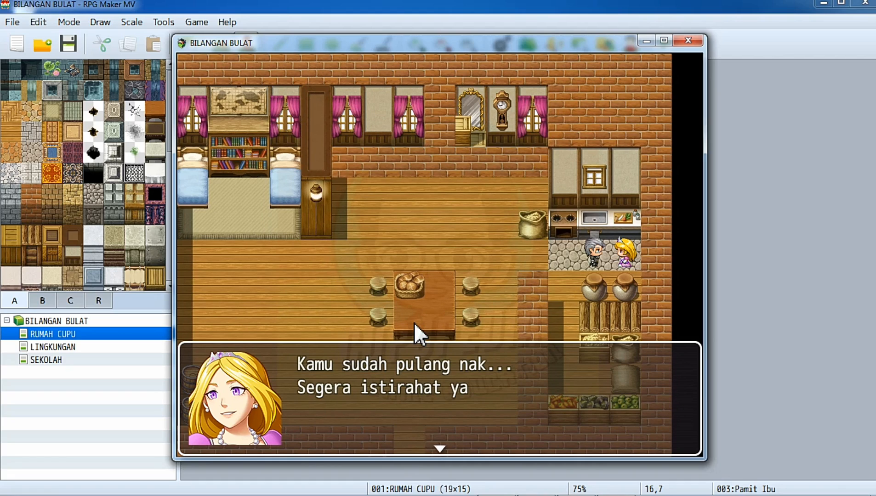
pyautogui.click(688, 40)
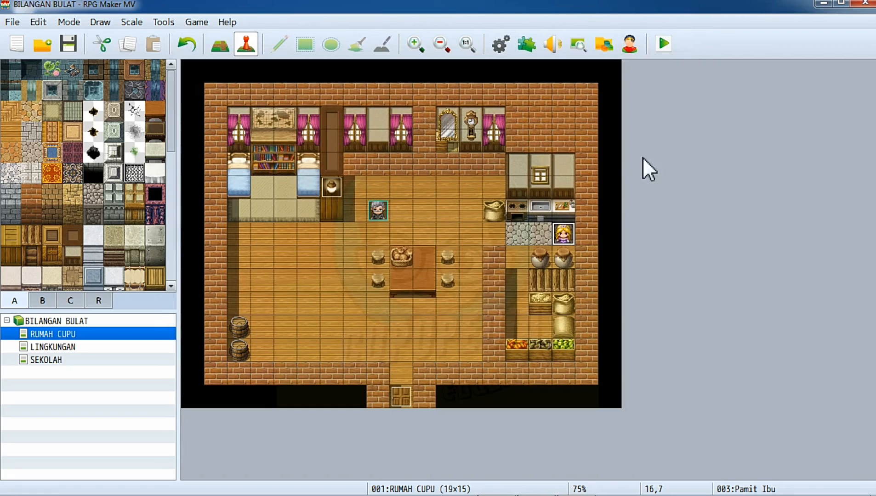
# Step: Examine both pages of the mother's event in the kitchen, checking page 2's Pamit variable condition and return-home dialogue, and close the event
pyautogui.doubleClick(569, 235)
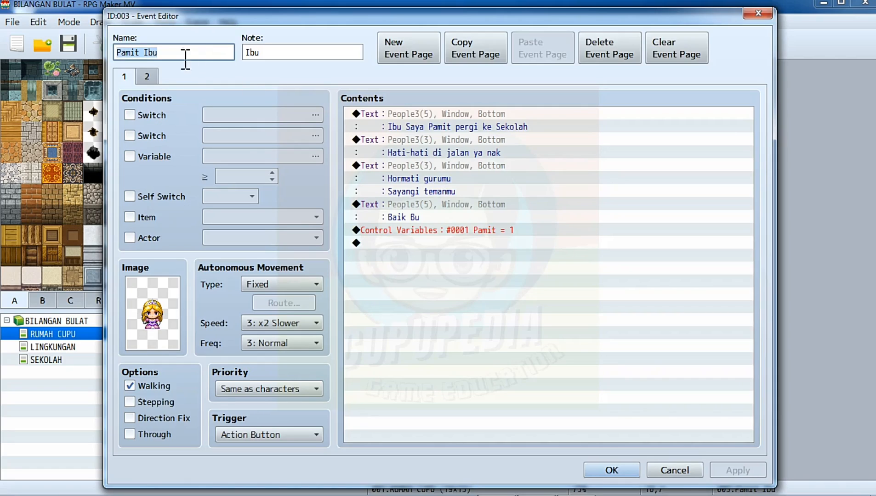
pyautogui.click(148, 82)
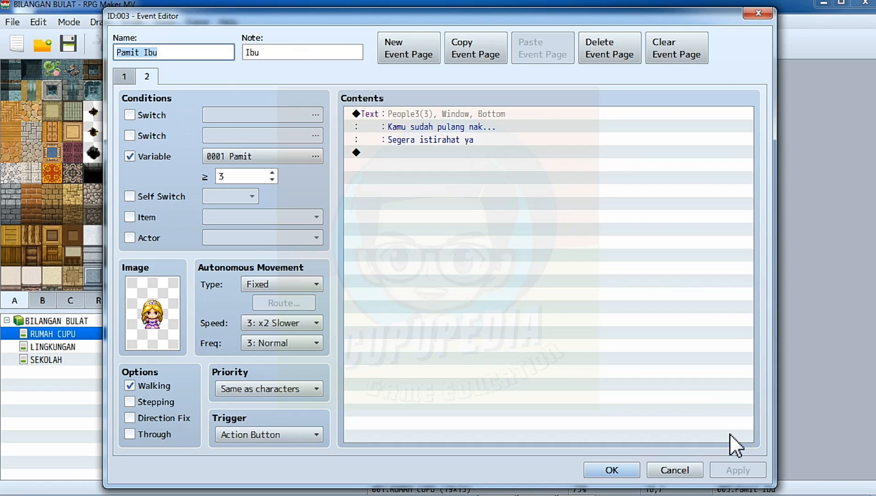
pyautogui.click(635, 472)
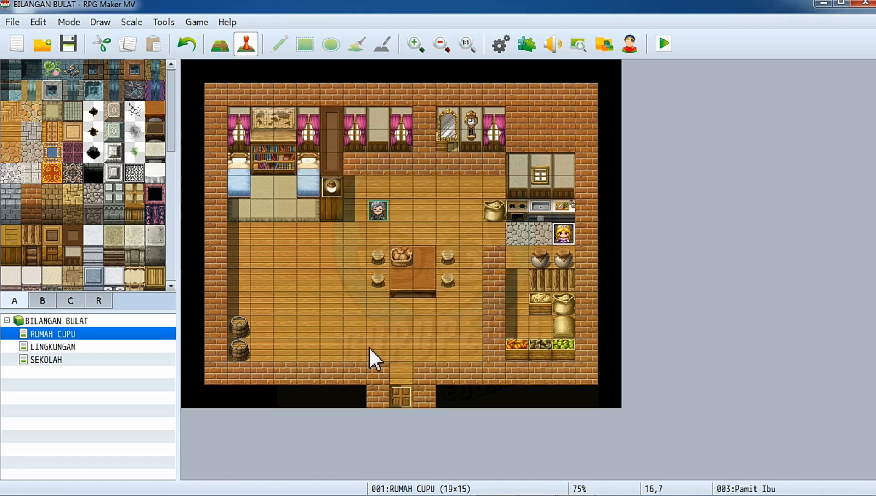
pyautogui.doubleClick(572, 238)
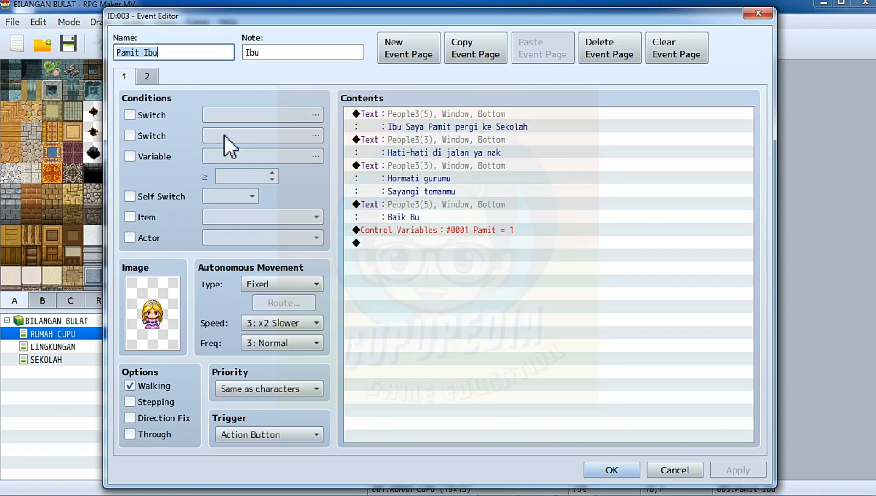
pyautogui.click(156, 76)
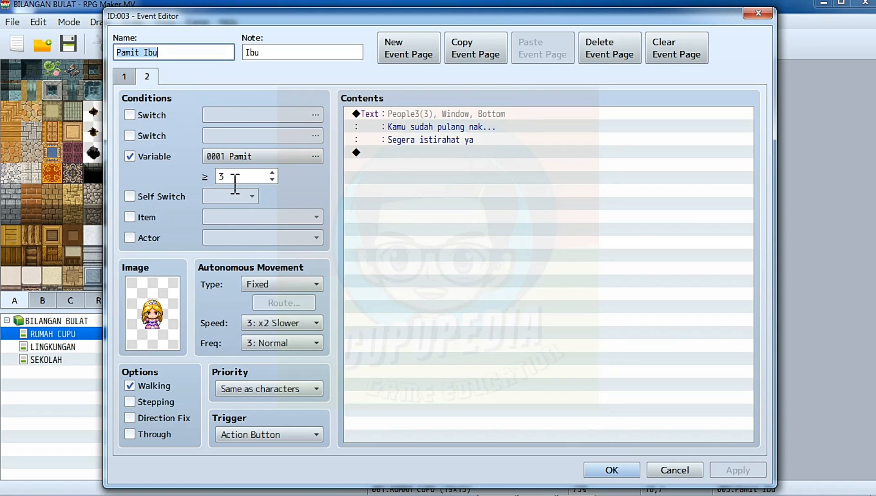
pyautogui.click(635, 474)
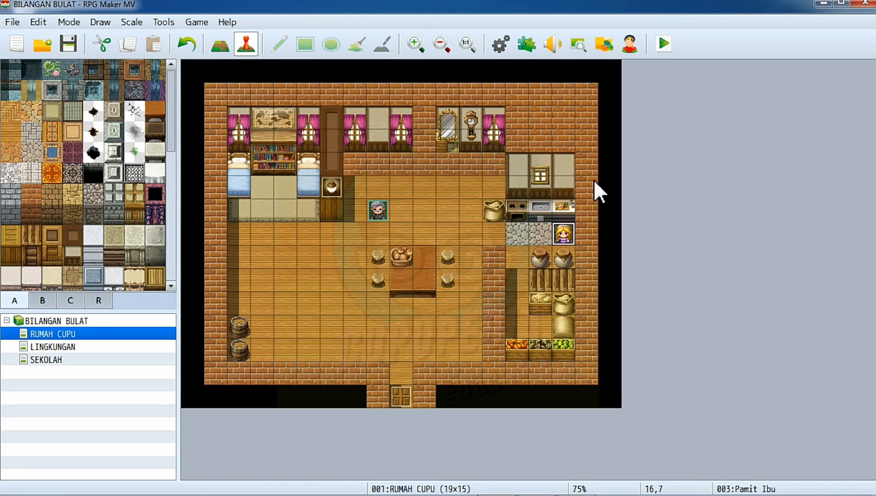
# Step: Reopen the mother's event and open the event command selection for the empty line at the end of page 1
pyautogui.doubleClick(564, 238)
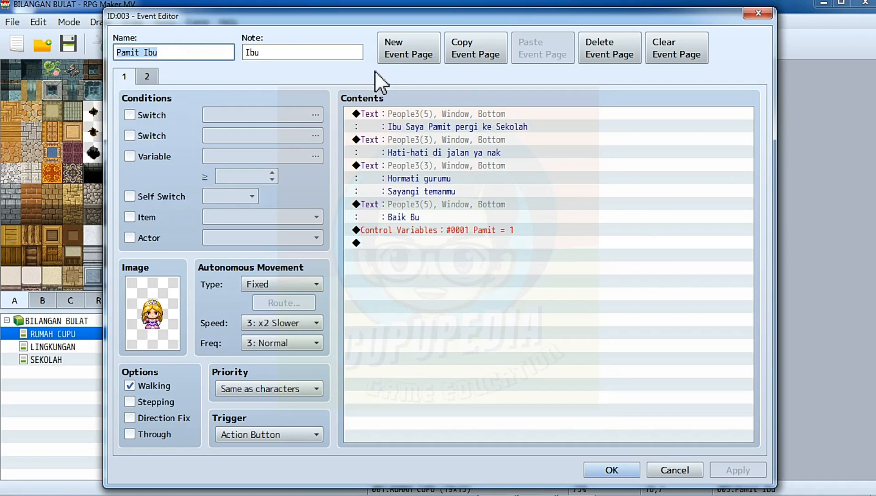
pyautogui.doubleClick(395, 251)
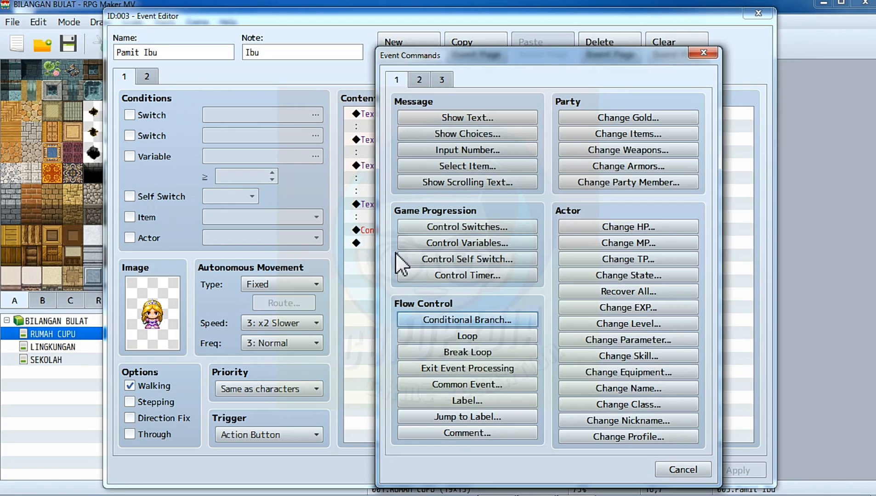